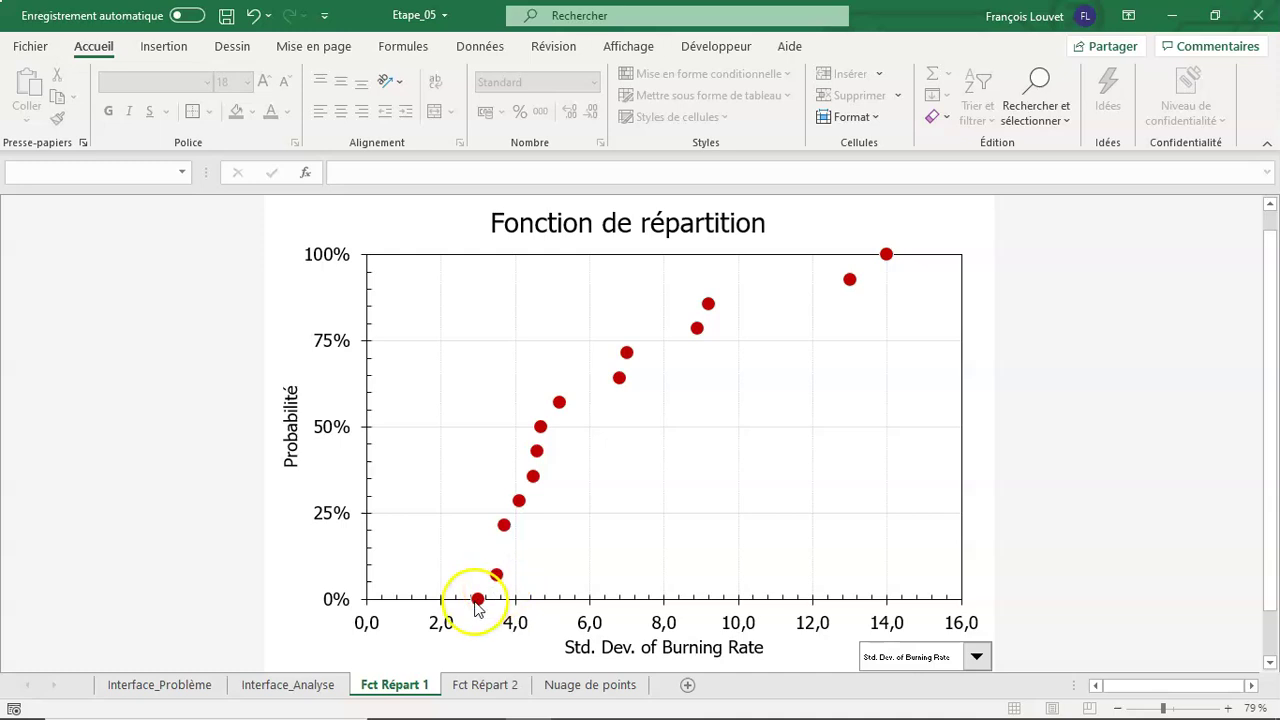
- Try Burning Rate and Std. Dev. of Burning Rate on the distribution chart, settling on Manufacturability Index
{"action": "left_click", "coordinate": [976, 656]}
{"action": "left_click", "coordinate": [952, 678]}
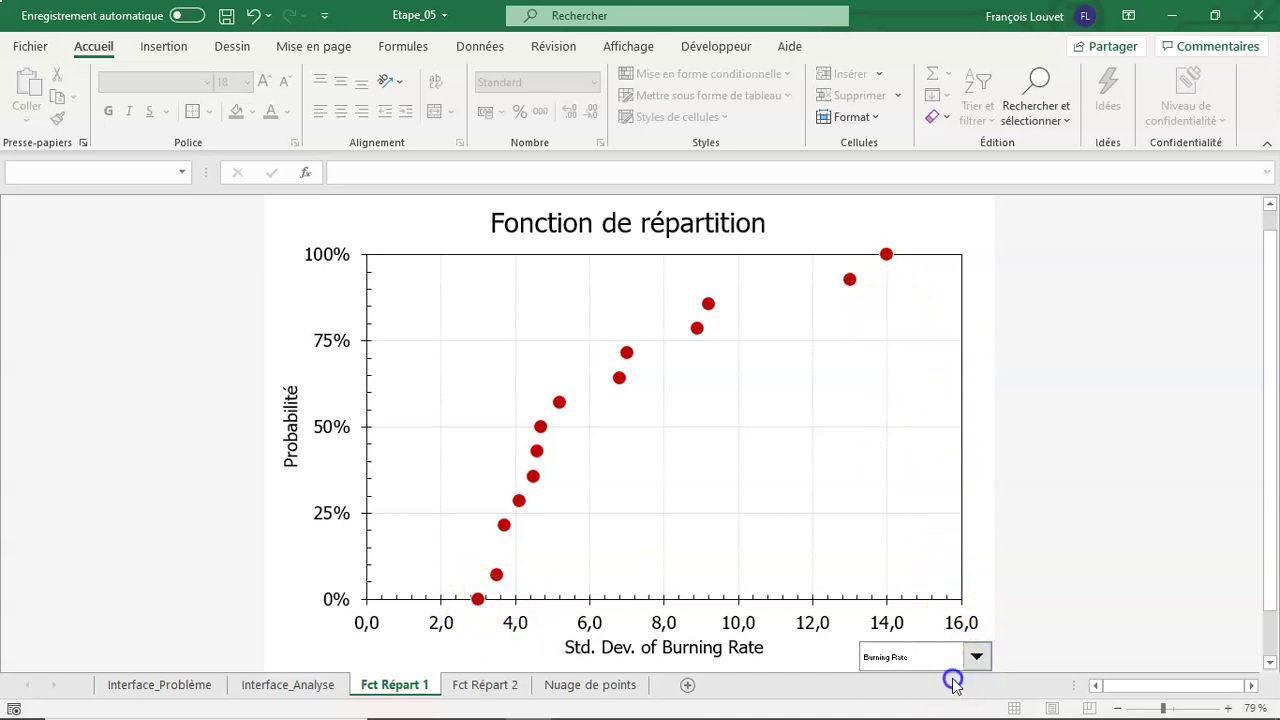
{"action": "left_click", "coordinate": [974, 656]}
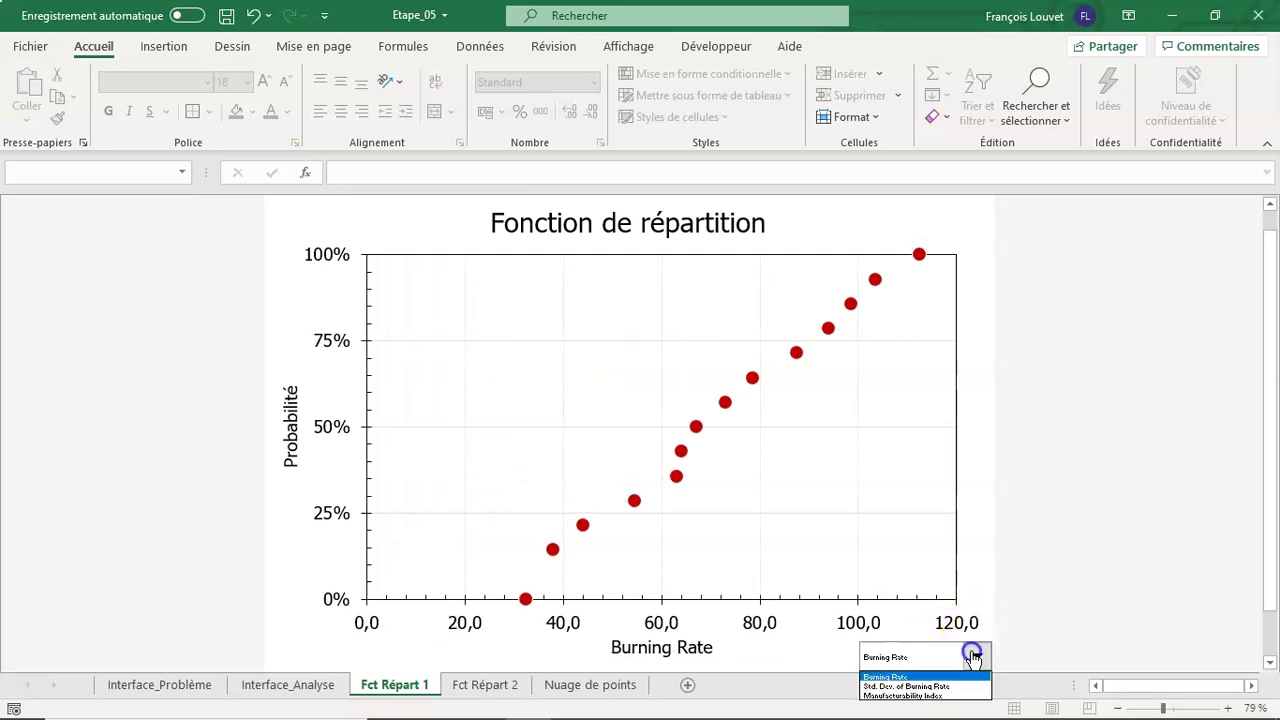
{"action": "left_click", "coordinate": [944, 688]}
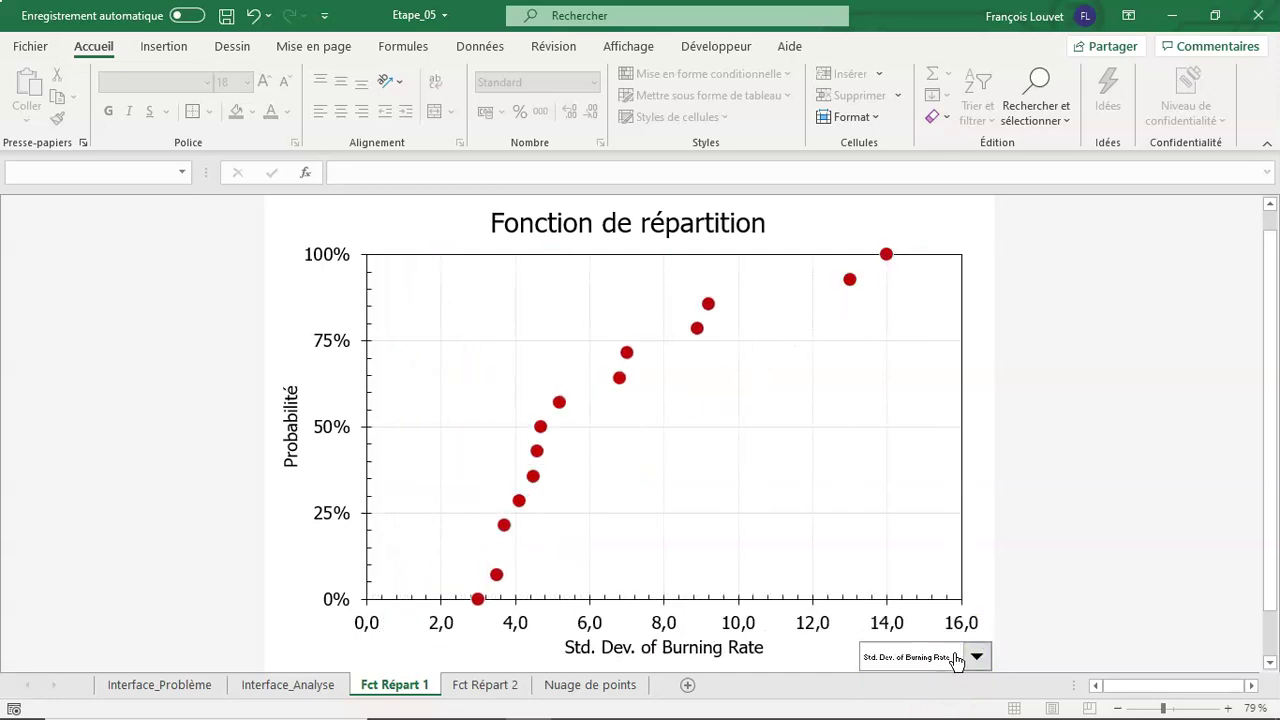
{"action": "left_click", "coordinate": [976, 656]}
{"action": "left_click", "coordinate": [952, 696]}
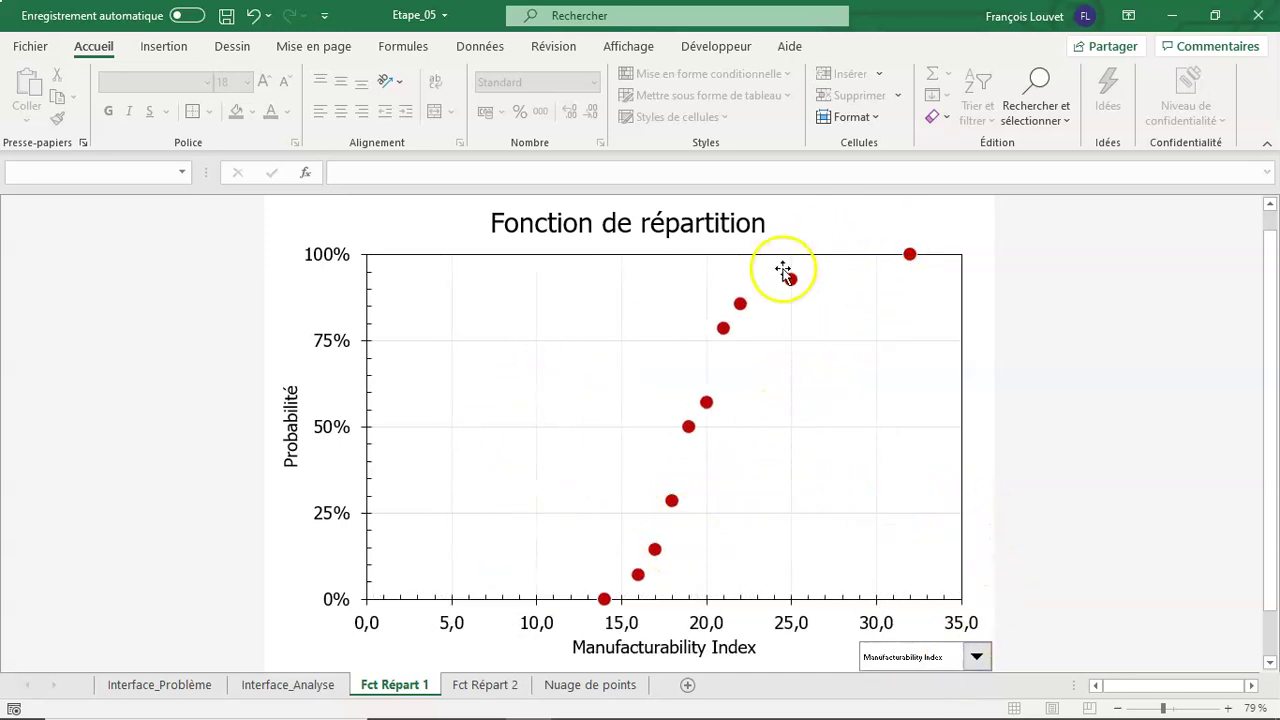
{"action": "left_click", "coordinate": [470, 686]}
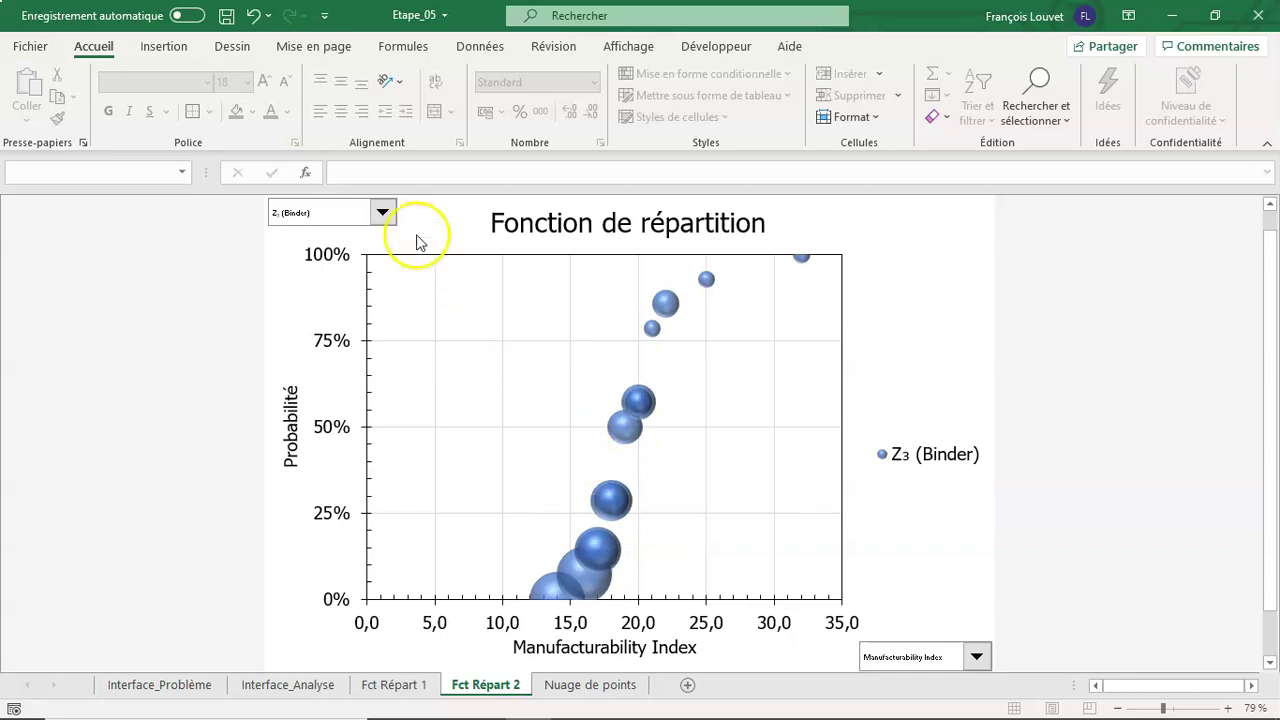
- Show the Z₁, Z₂, then Z₃ (Binder) bubbles, and save the workbook
{"action": "left_click", "coordinate": [383, 212]}
{"action": "left_click", "coordinate": [376, 231]}
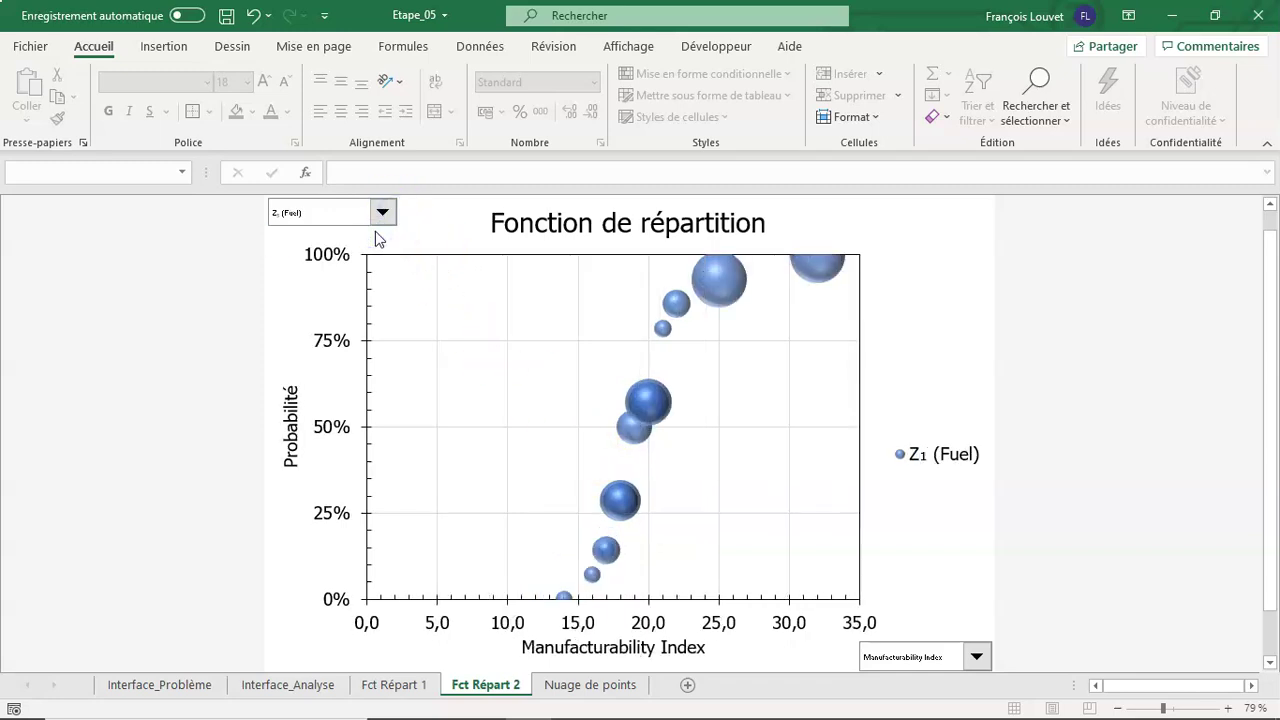
{"action": "left_click", "coordinate": [383, 211]}
{"action": "left_click", "coordinate": [358, 241]}
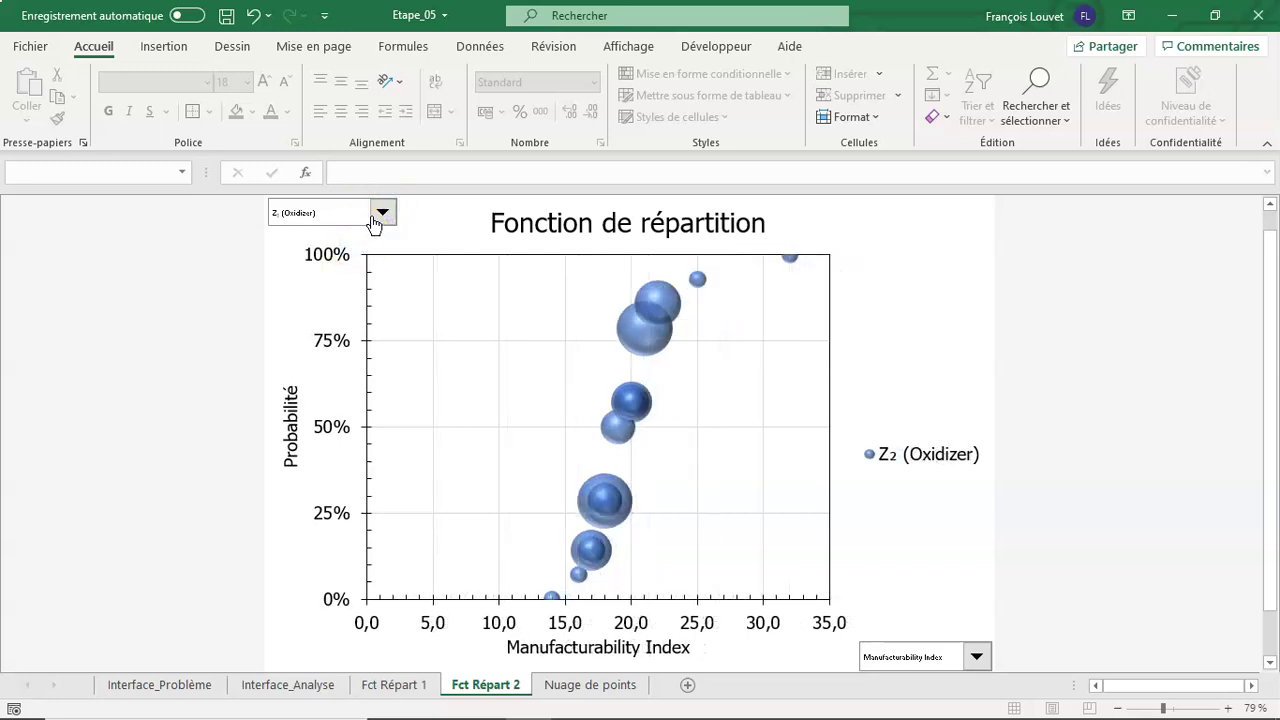
{"action": "left_click", "coordinate": [380, 213]}
{"action": "left_click", "coordinate": [371, 250]}
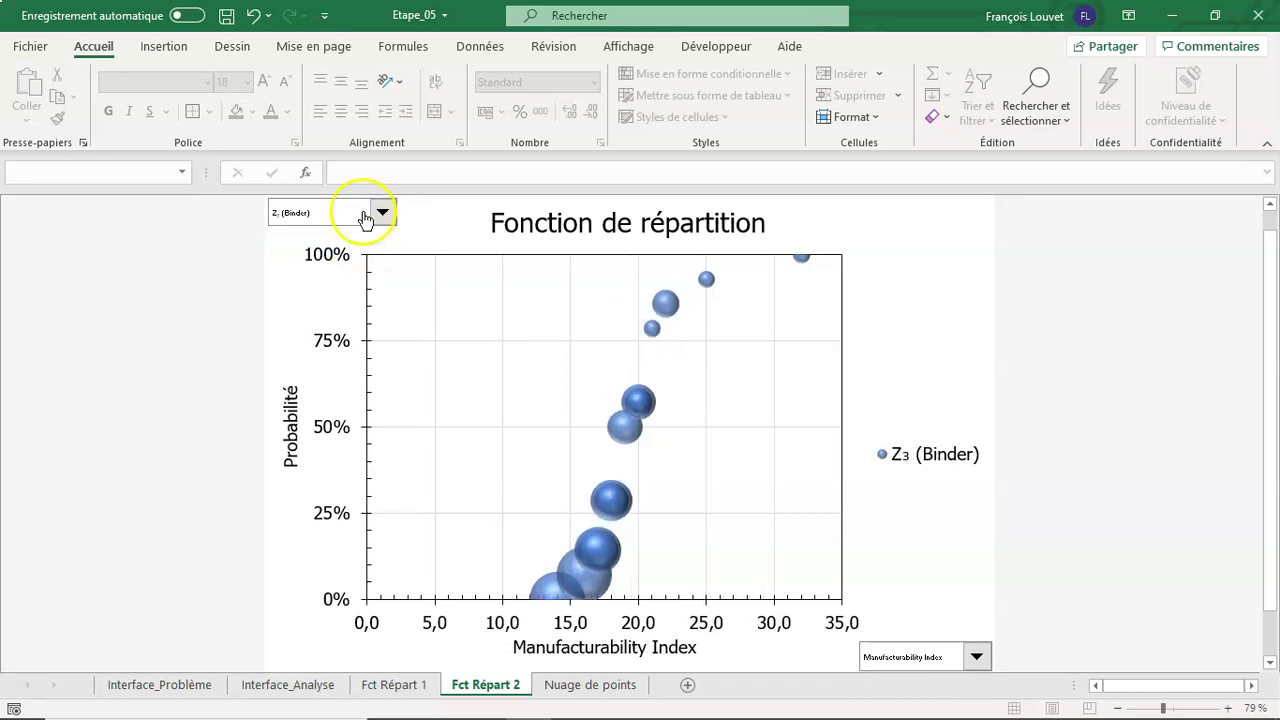
{"action": "left_click", "coordinate": [228, 15]}
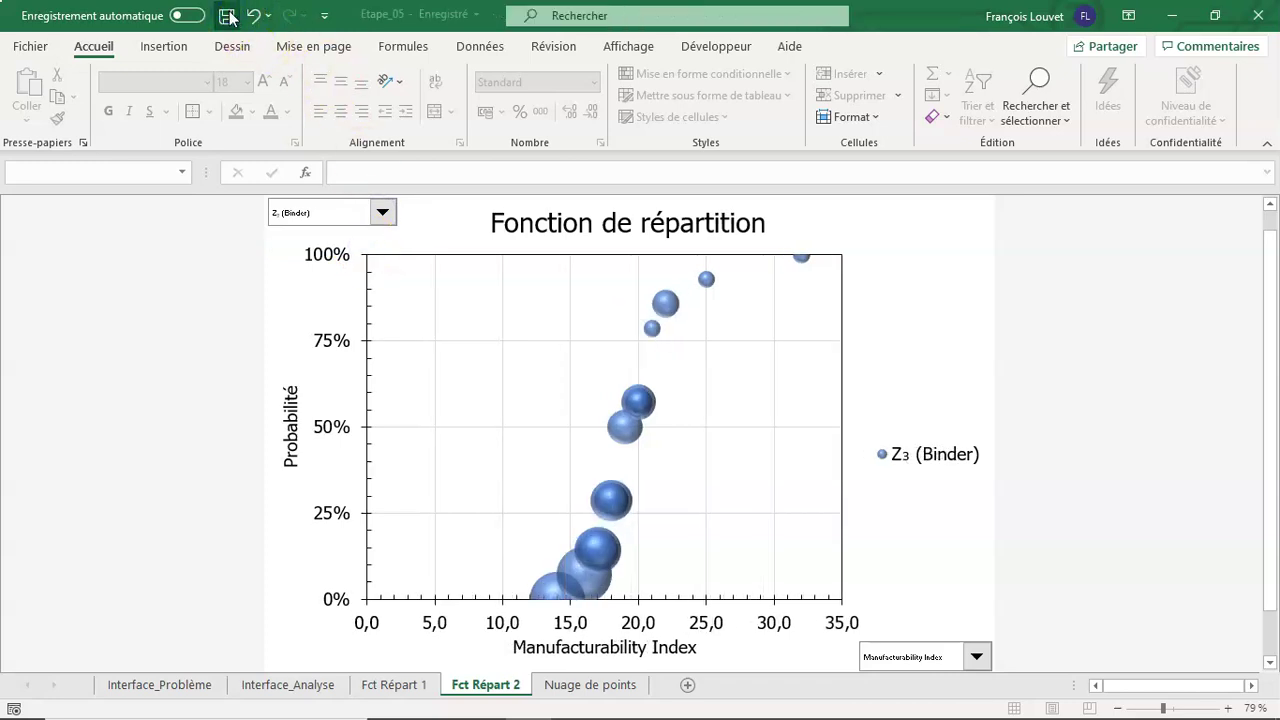
{"action": "left_click", "coordinate": [305, 685]}
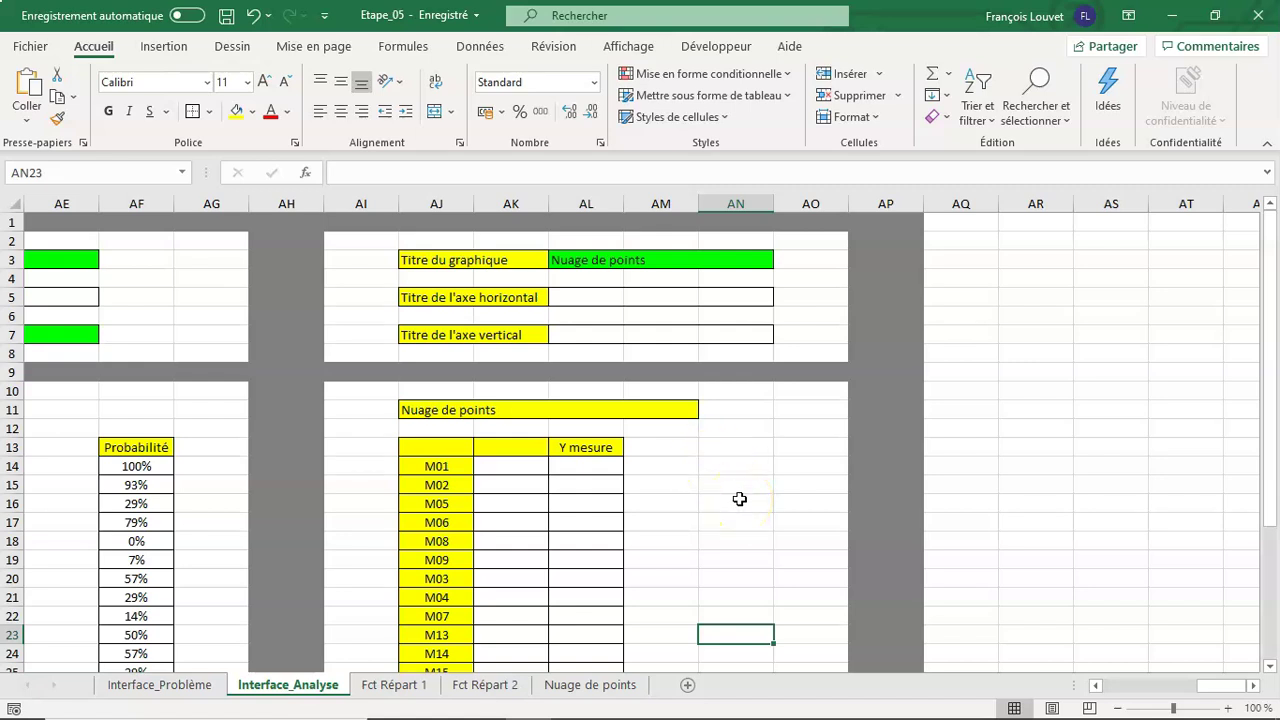
{"action": "scroll", "coordinate": [739, 498], "scroll_direction": "down", "scroll_amount": 1}
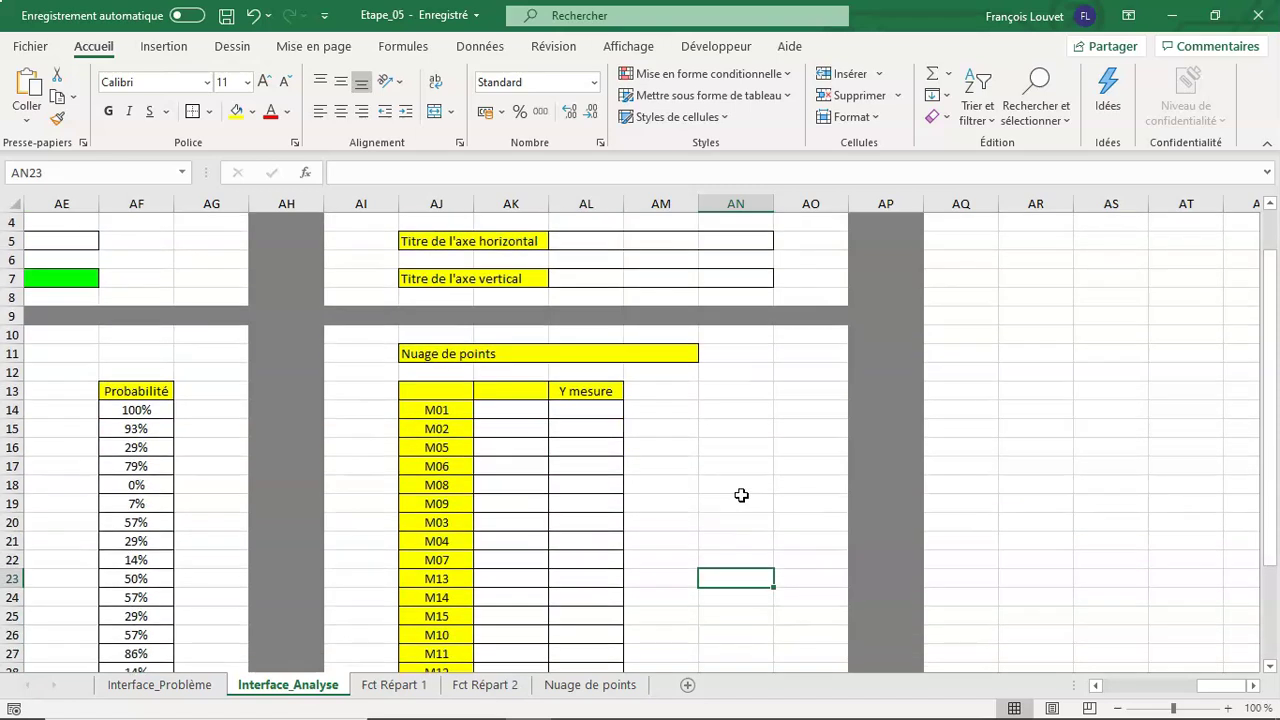
{"action": "scroll", "coordinate": [742, 495], "scroll_direction": "down", "scroll_amount": 1}
- Select AL14:AL28 and insert the array form of the INDEX function
{"action": "left_click_drag", "start_coordinate": [577, 357], "coordinate": [580, 614]}
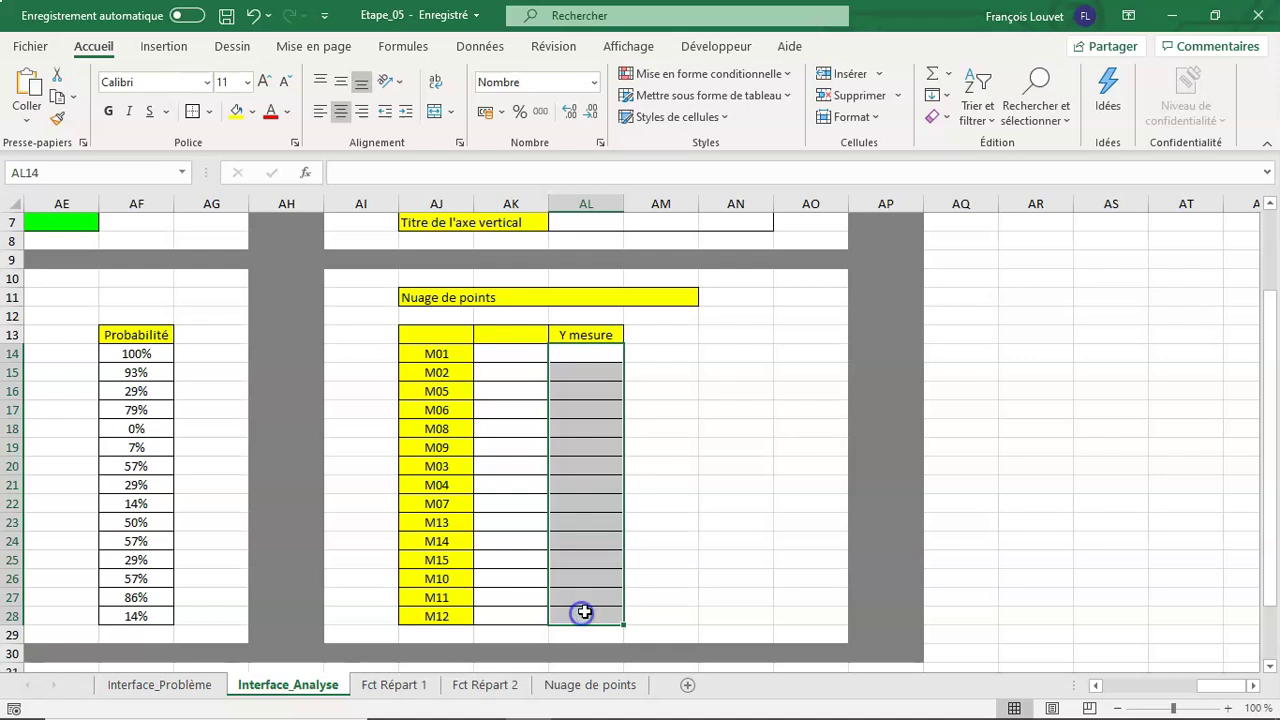
{"action": "left_click", "coordinate": [403, 48]}
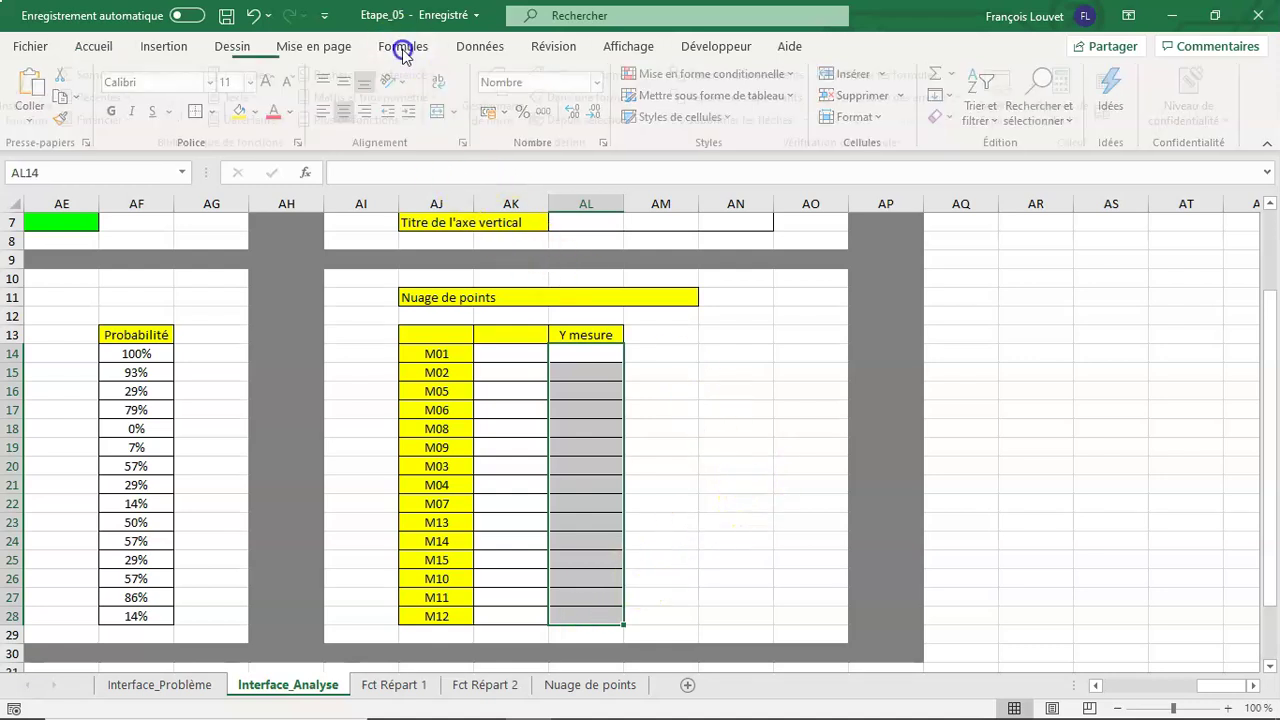
{"action": "left_click", "coordinate": [36, 95]}
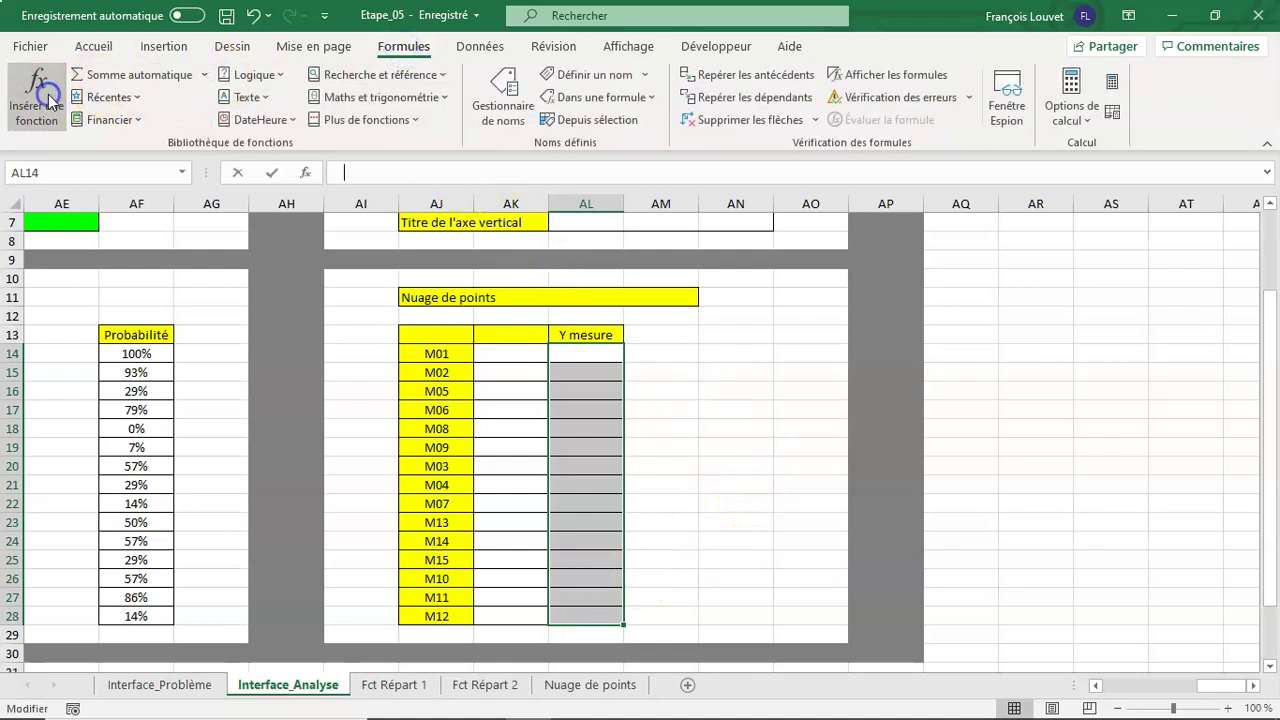
{"action": "left_click", "coordinate": [1052, 497]}
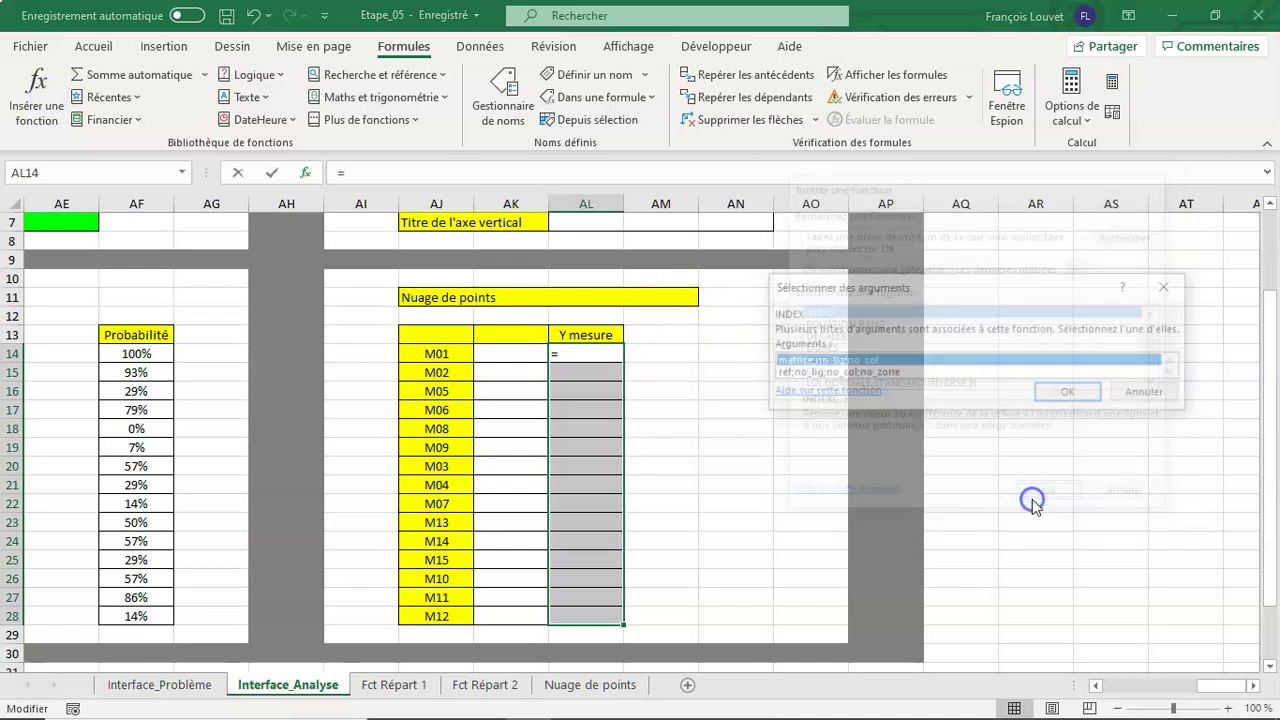
{"action": "left_click", "coordinate": [1075, 394]}
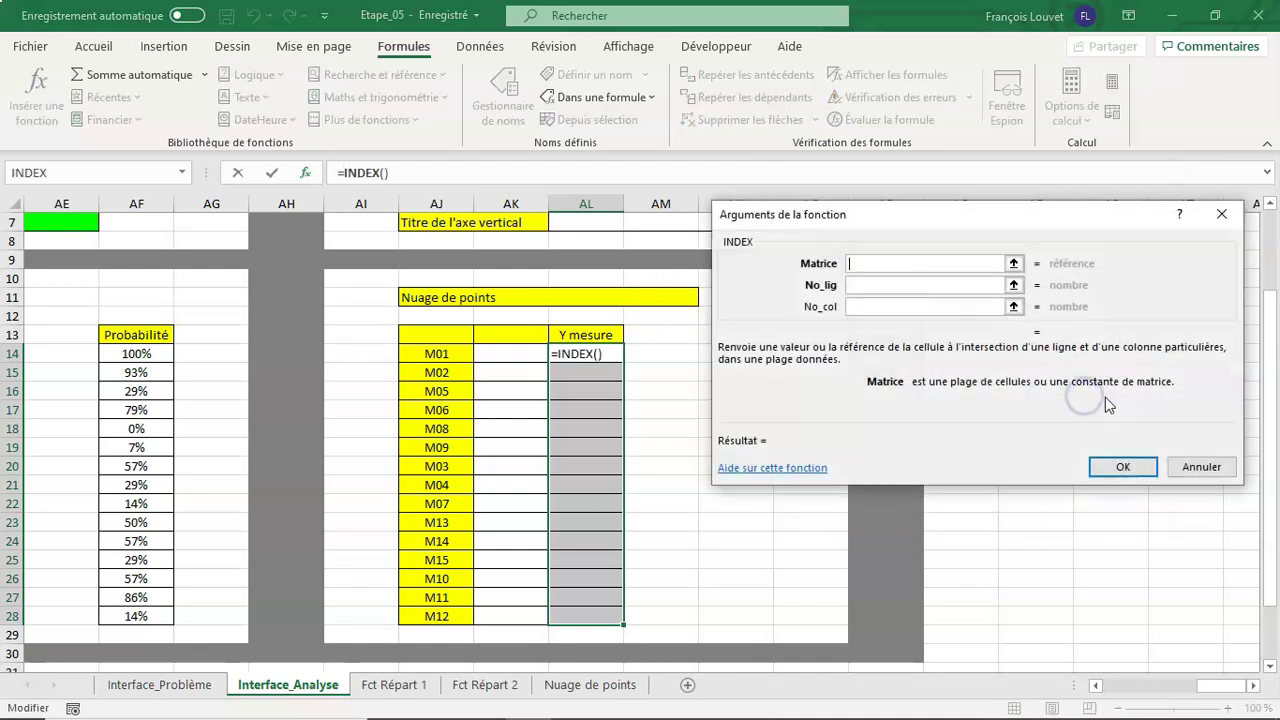
- Enter INDEX arguments DATA, 0 and INDEX_R, confirming as an array formula with Ctrl+Shift+Enter
{"action": "type", "text": "DT"}
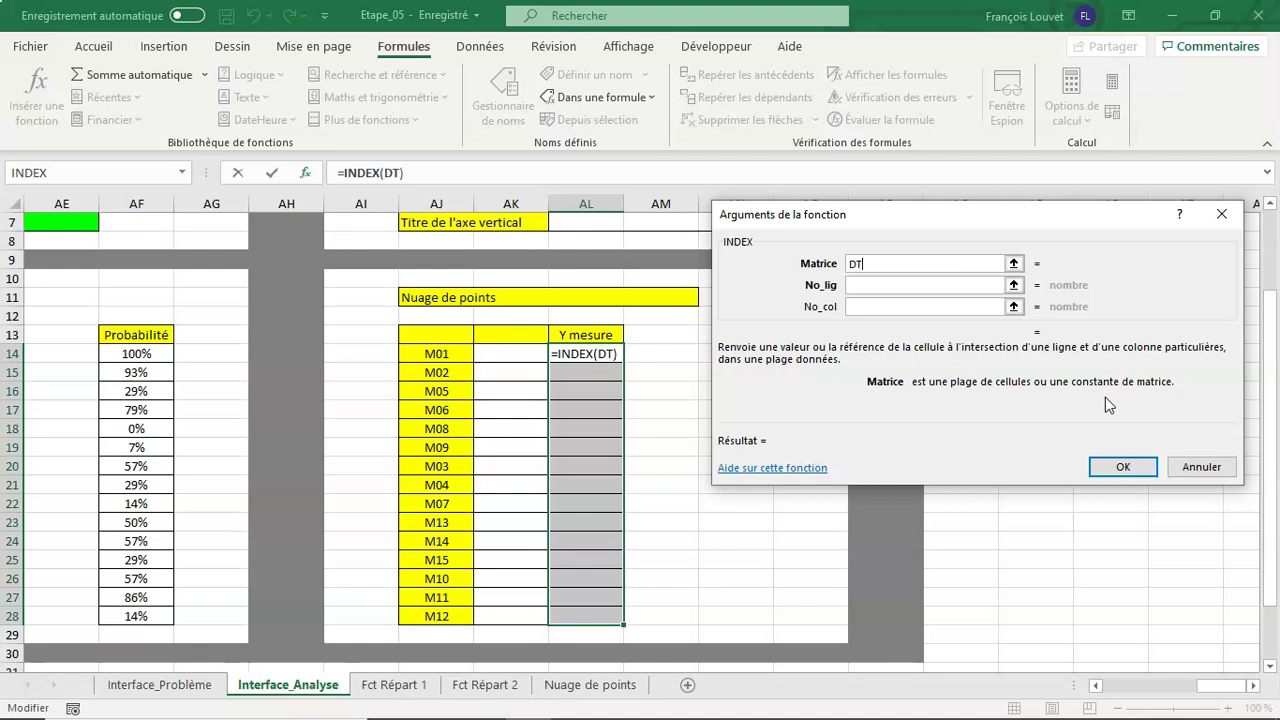
{"action": "key", "text": "BackSpace"}
{"action": "type", "text": "ATA"}
{"action": "key", "text": "Tab"}
{"action": "type", "text": "0"}
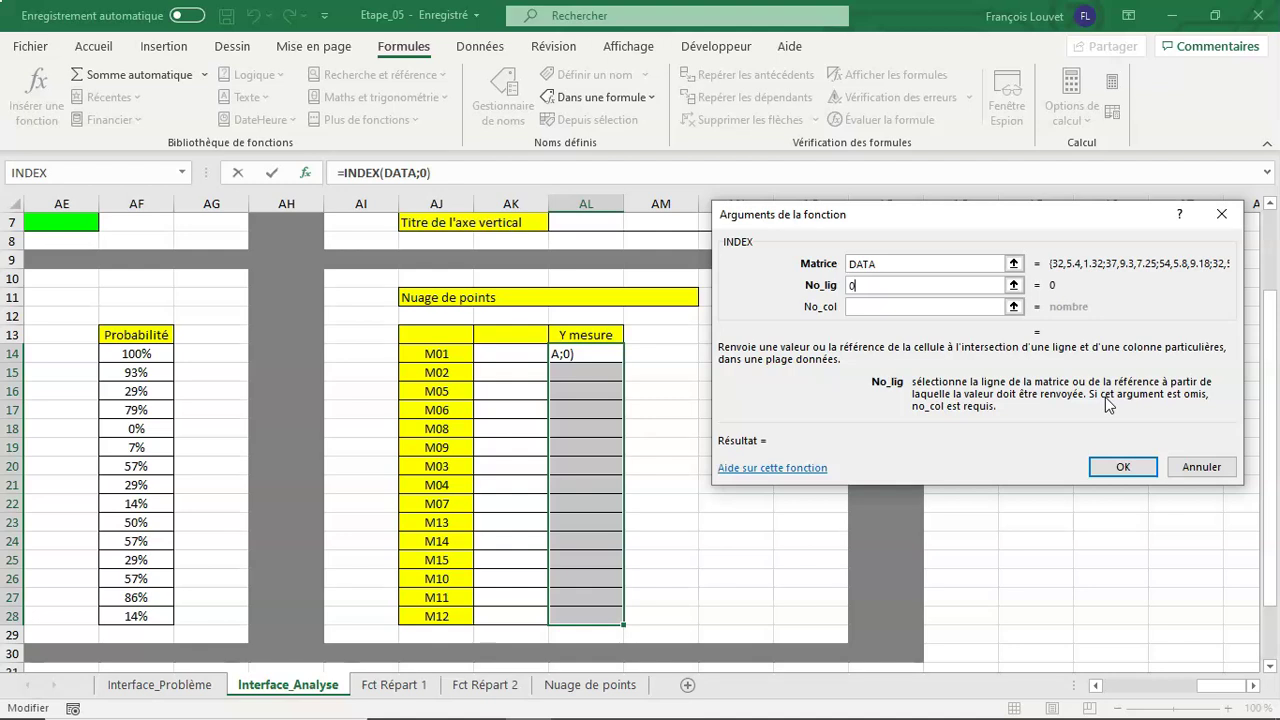
{"action": "key", "text": "Tab"}
{"action": "type", "text": "INDEX"}
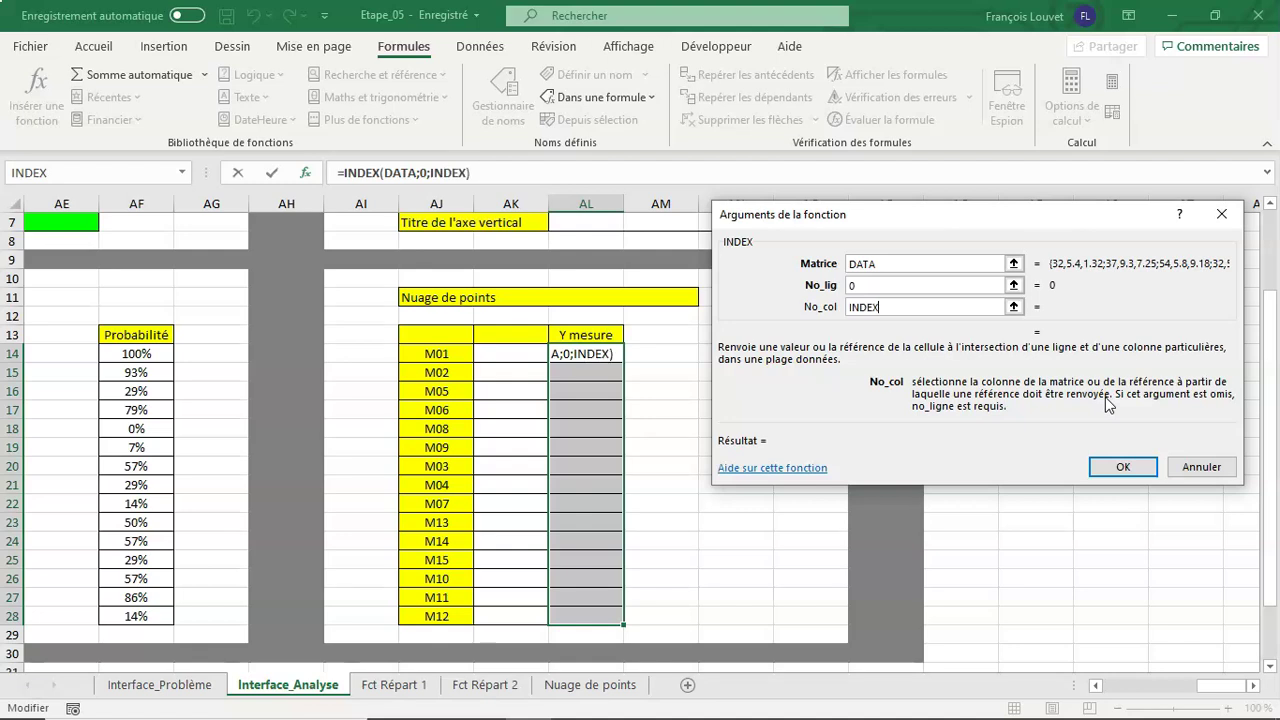
{"action": "type", "text": "_"}
{"action": "type", "text": "R"}
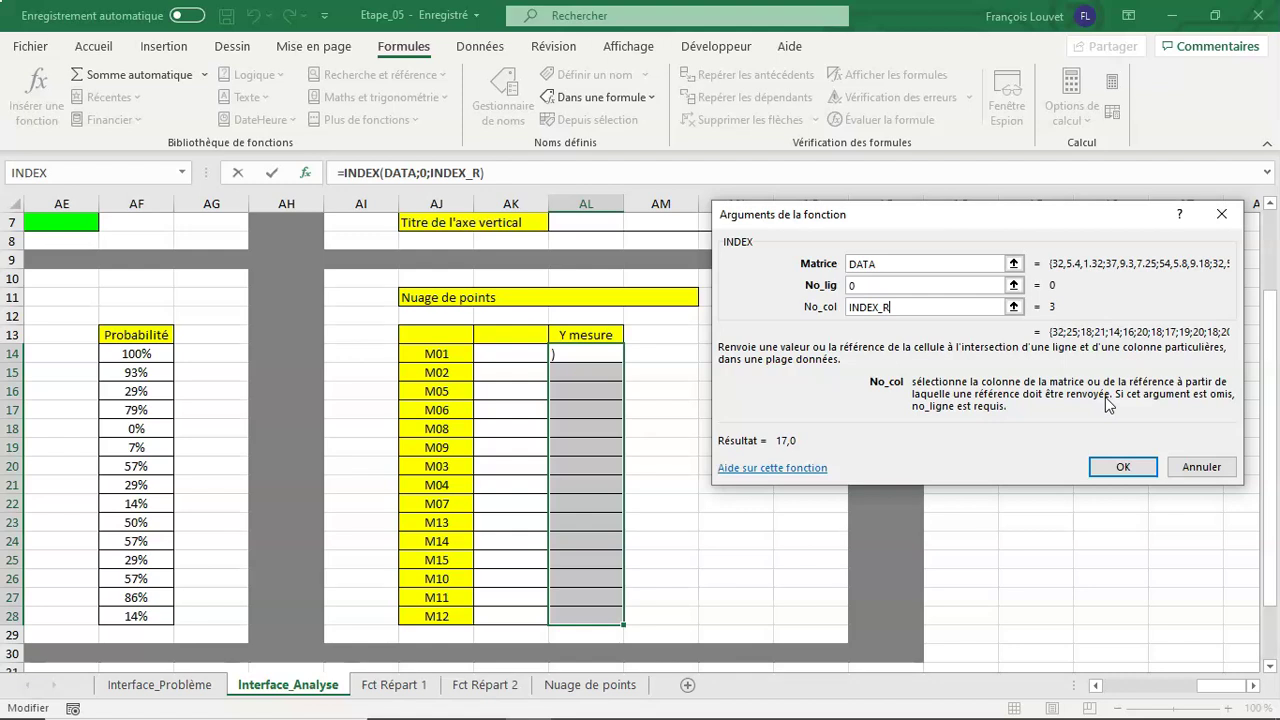
{"action": "key", "text": "ctrl+shift+Return"}
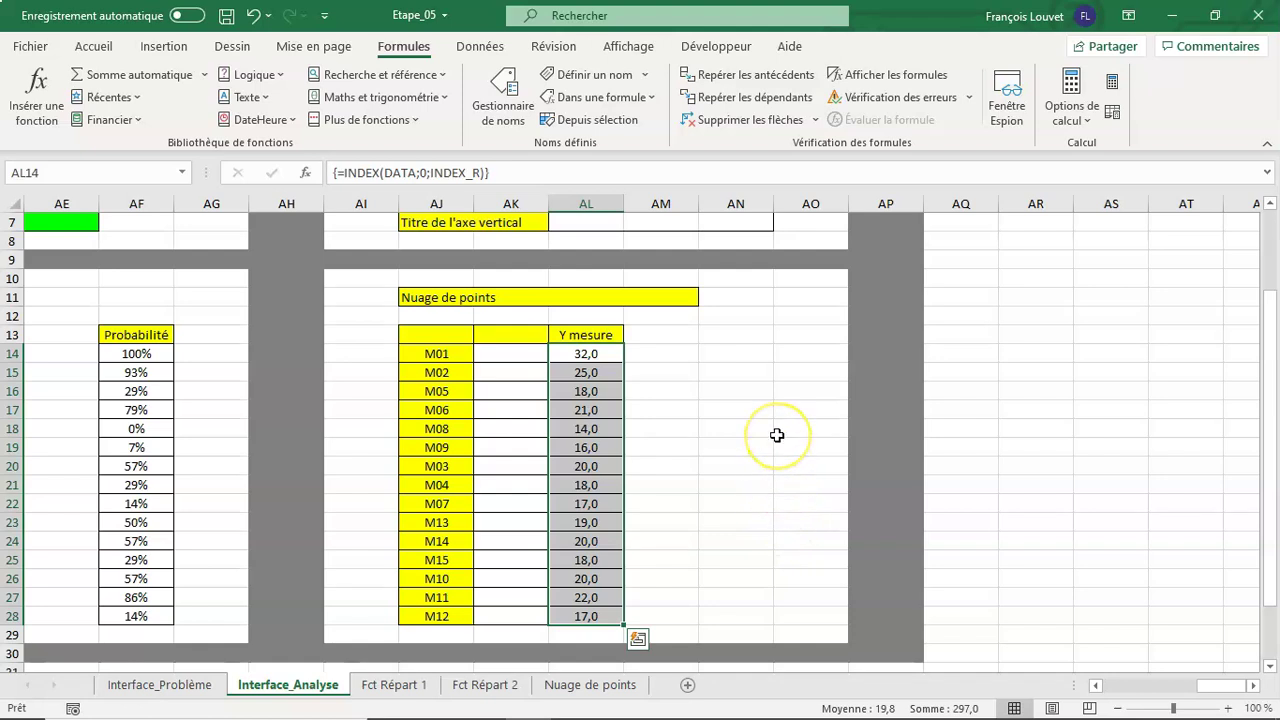
{"action": "scroll", "coordinate": [777, 435], "scroll_direction": "up", "scroll_amount": 2}
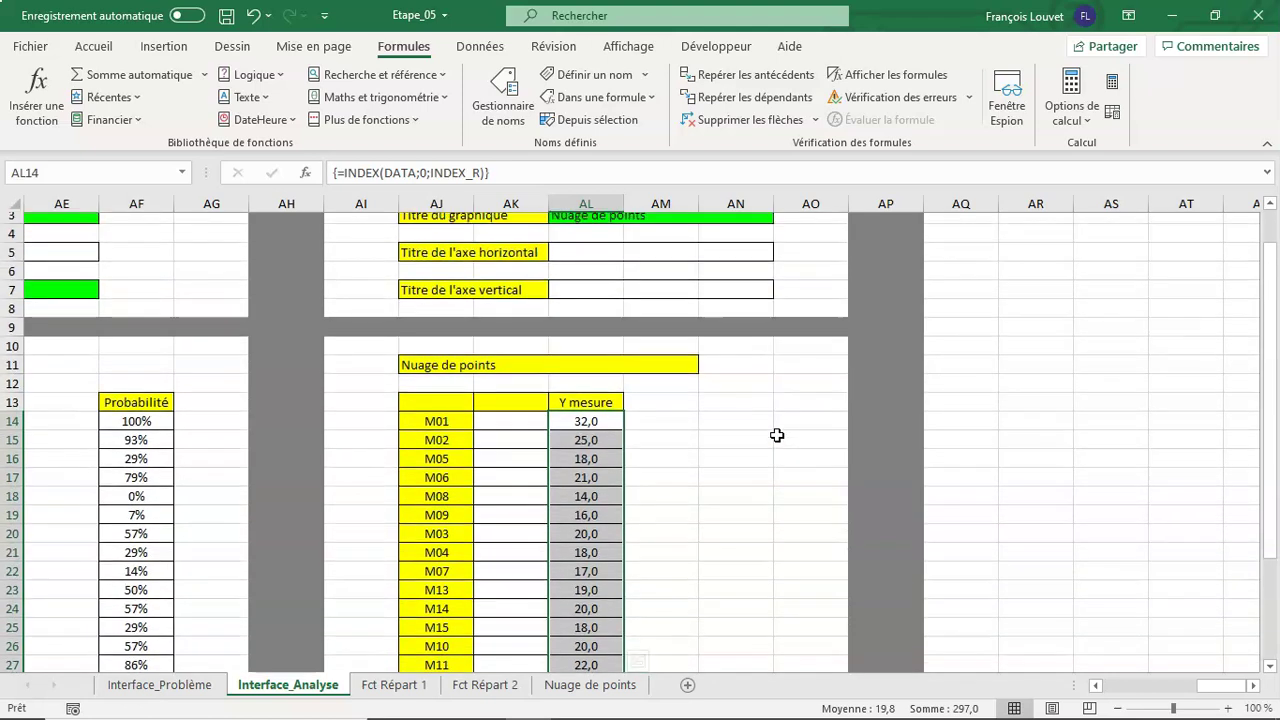
{"action": "scroll", "coordinate": [777, 435], "scroll_direction": "up", "scroll_amount": 1}
- Put INDEX(REPONSES;INDEX_R) in AL7 so it shows Manufacturability Index
{"action": "left_click", "coordinate": [593, 363]}
{"action": "left_click", "coordinate": [585, 330]}
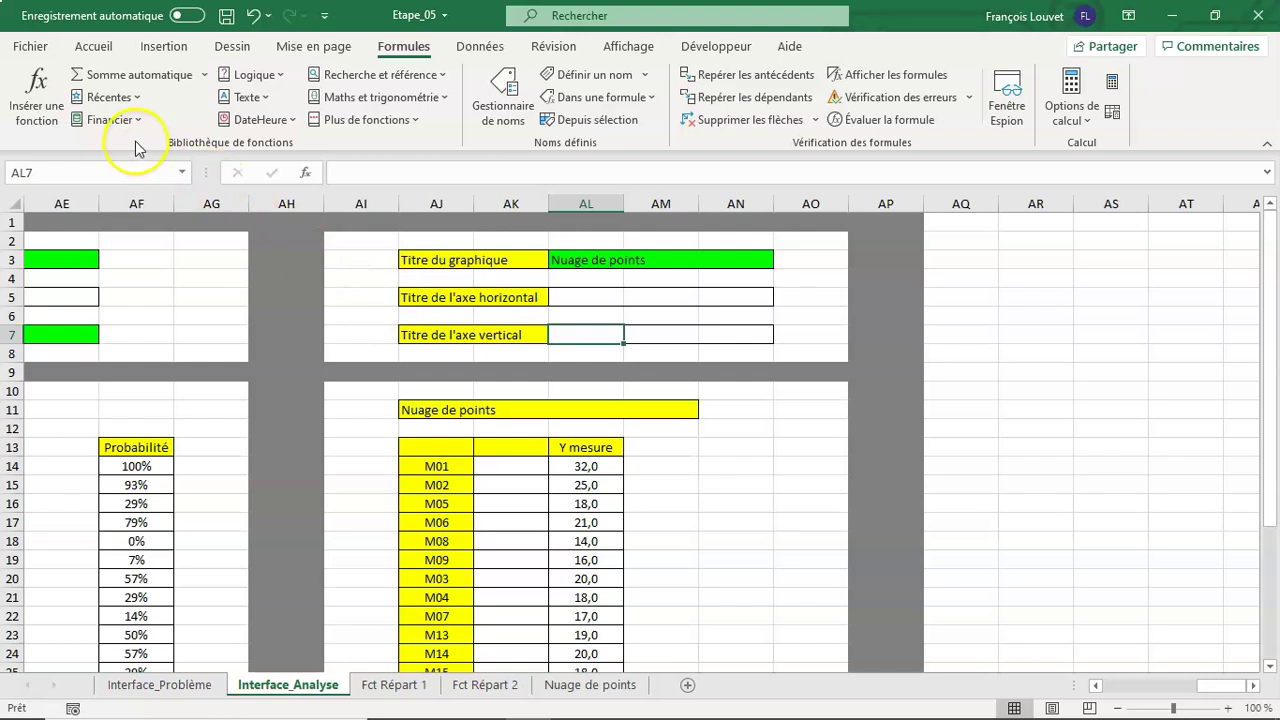
{"action": "left_click", "coordinate": [35, 80]}
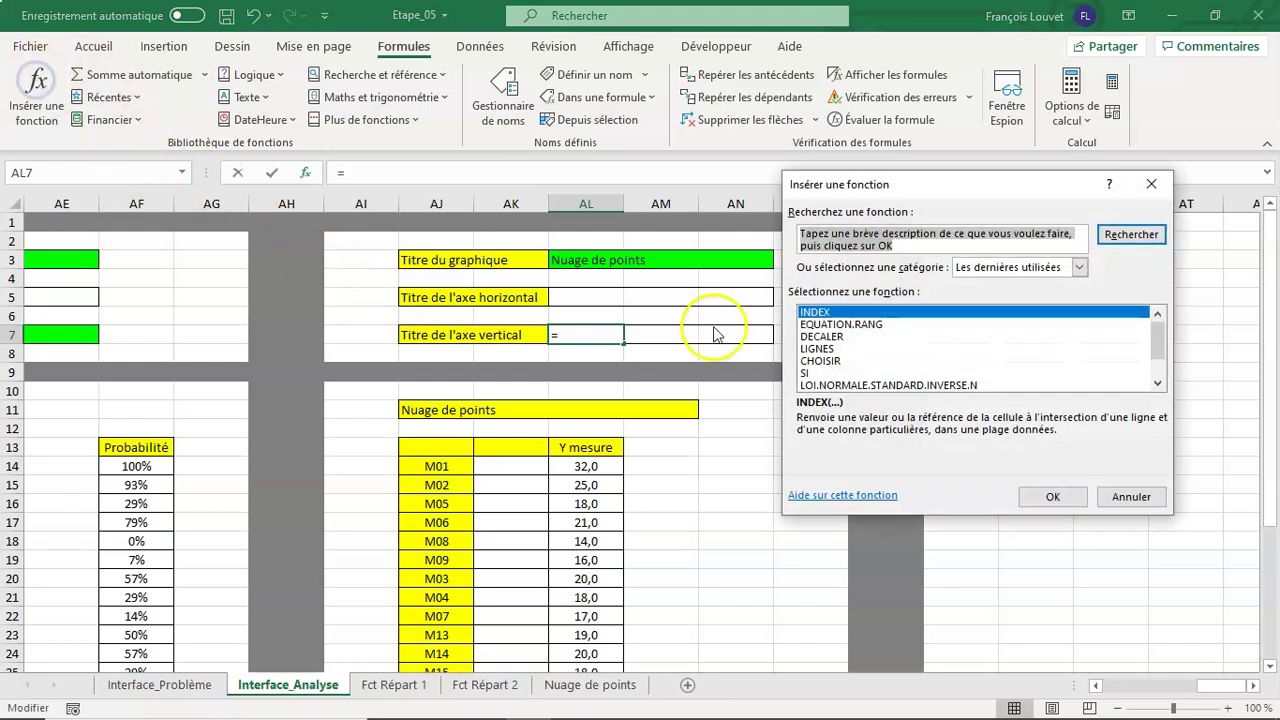
{"action": "left_click", "coordinate": [1057, 499]}
{"action": "left_click", "coordinate": [1062, 396]}
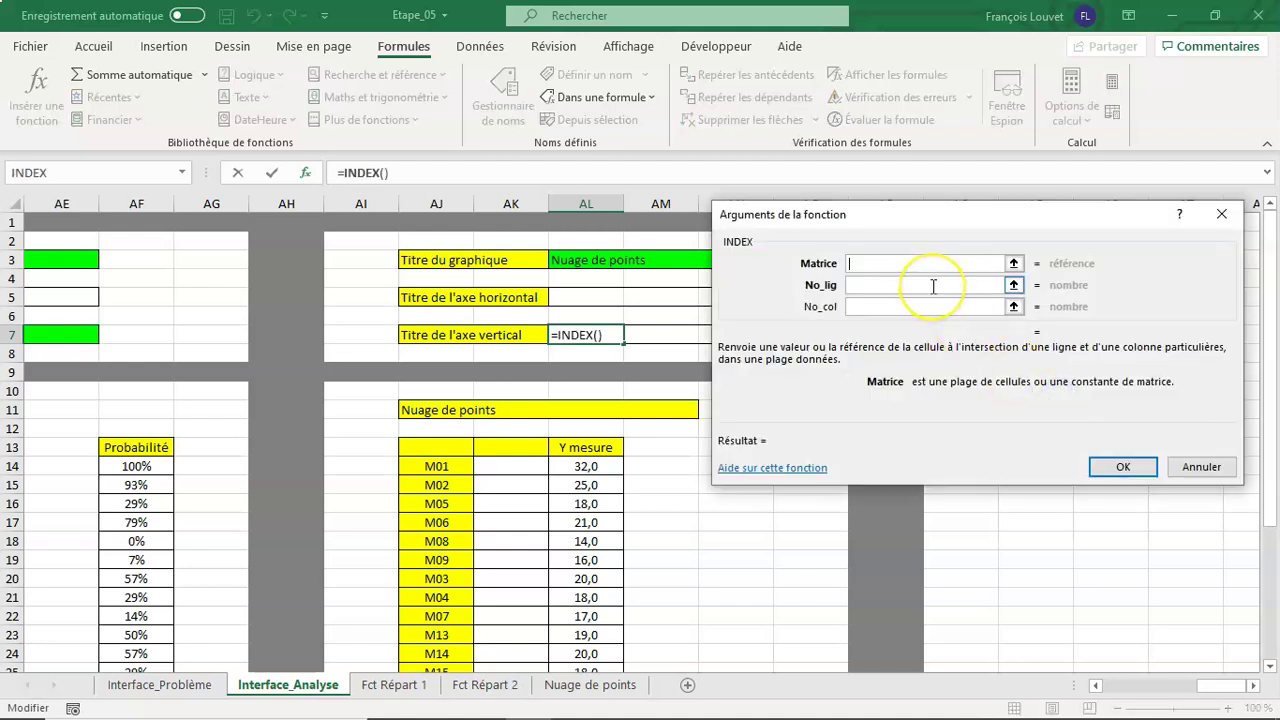
{"action": "type", "text": "REPONES"}
{"action": "type", "text": "SES"}
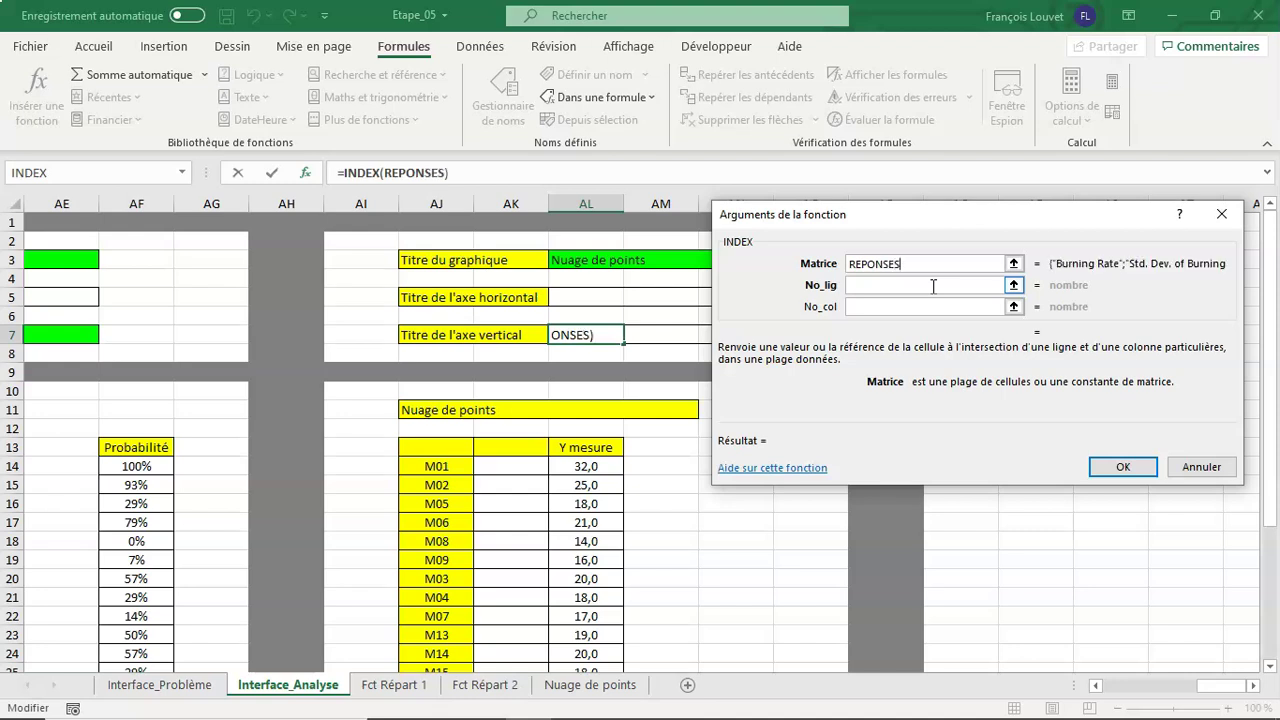
{"action": "left_click", "coordinate": [933, 286]}
{"action": "type", "text": "IN"}
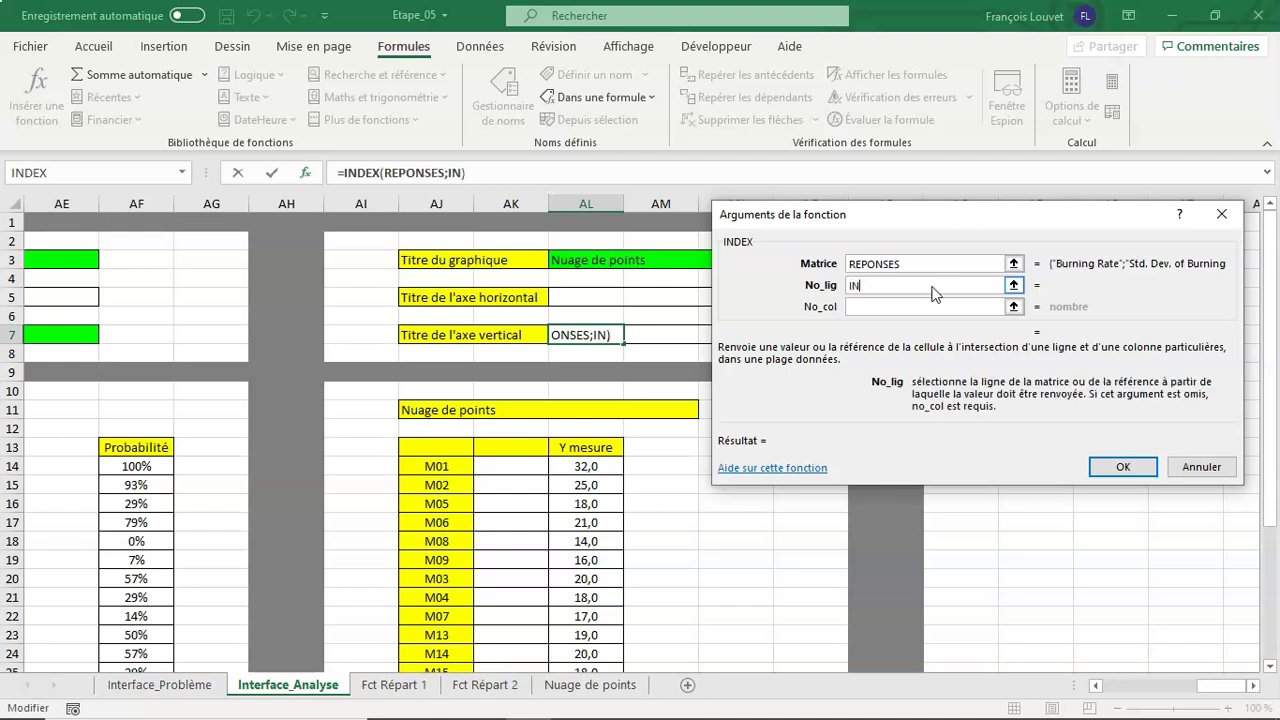
{"action": "type", "text": "DEX_"}
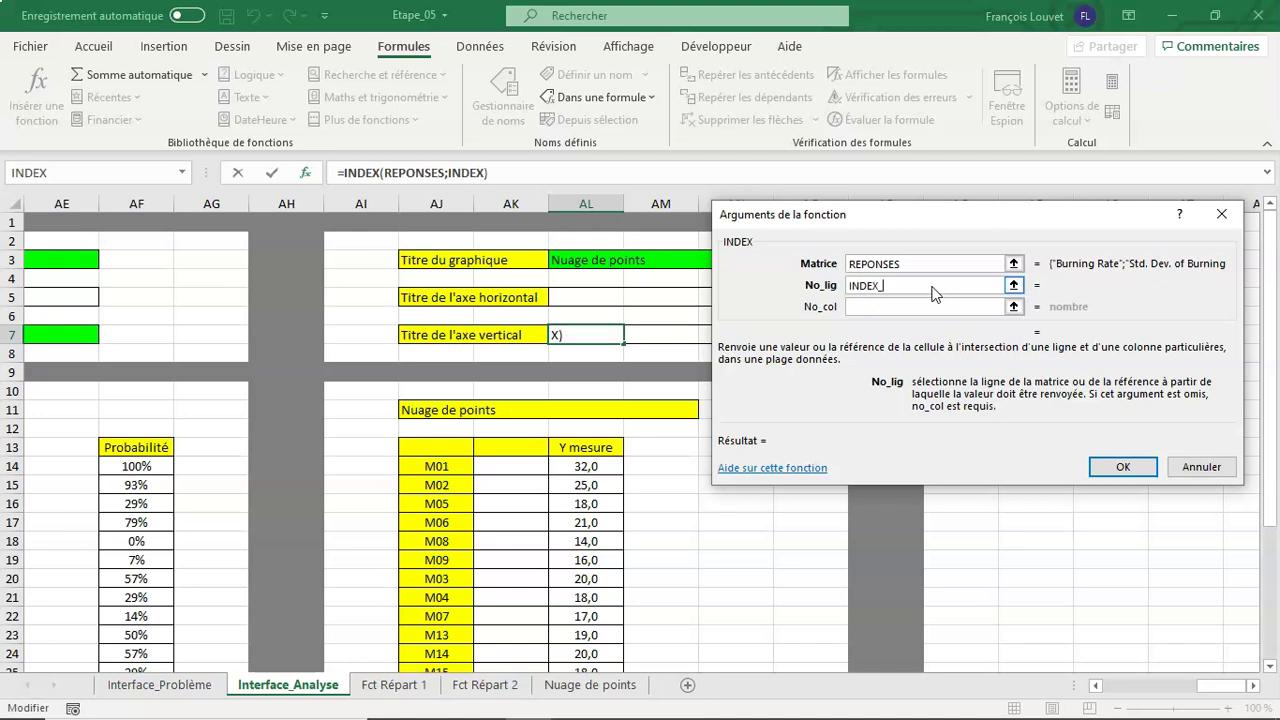
{"action": "type", "text": "R"}
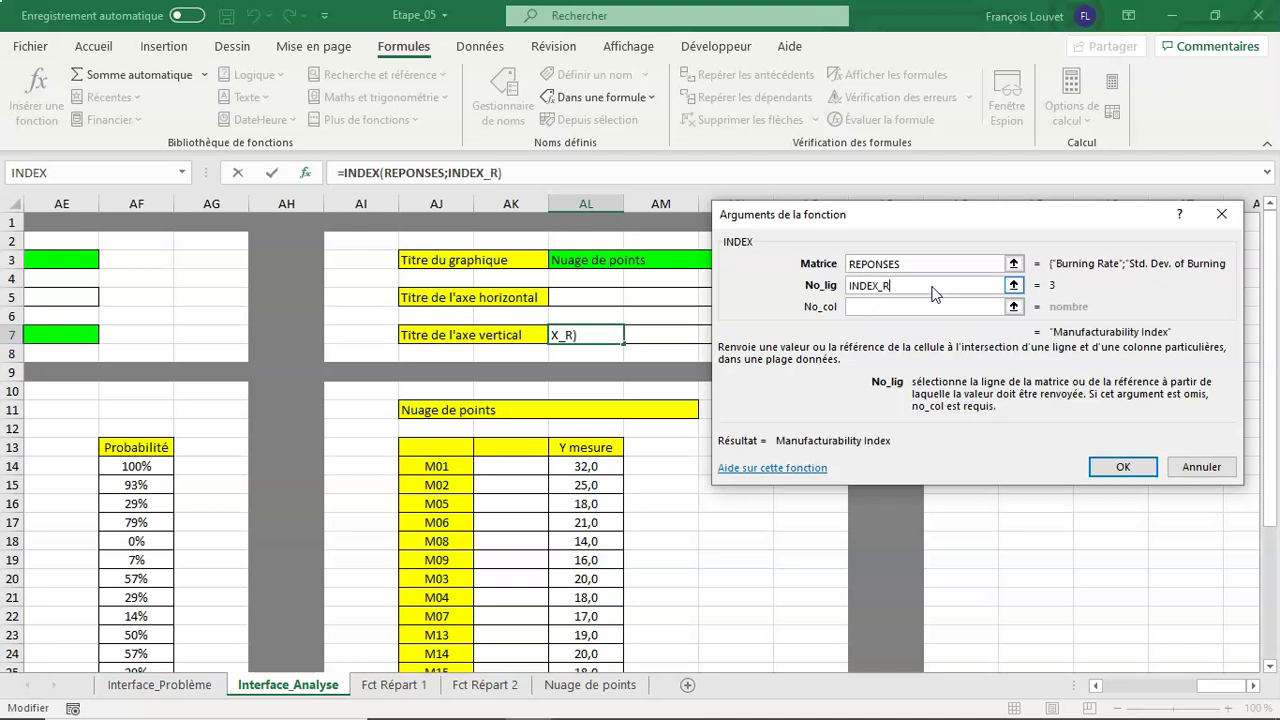
{"action": "left_click", "coordinate": [1117, 472]}
{"action": "left_click", "coordinate": [829, 519]}
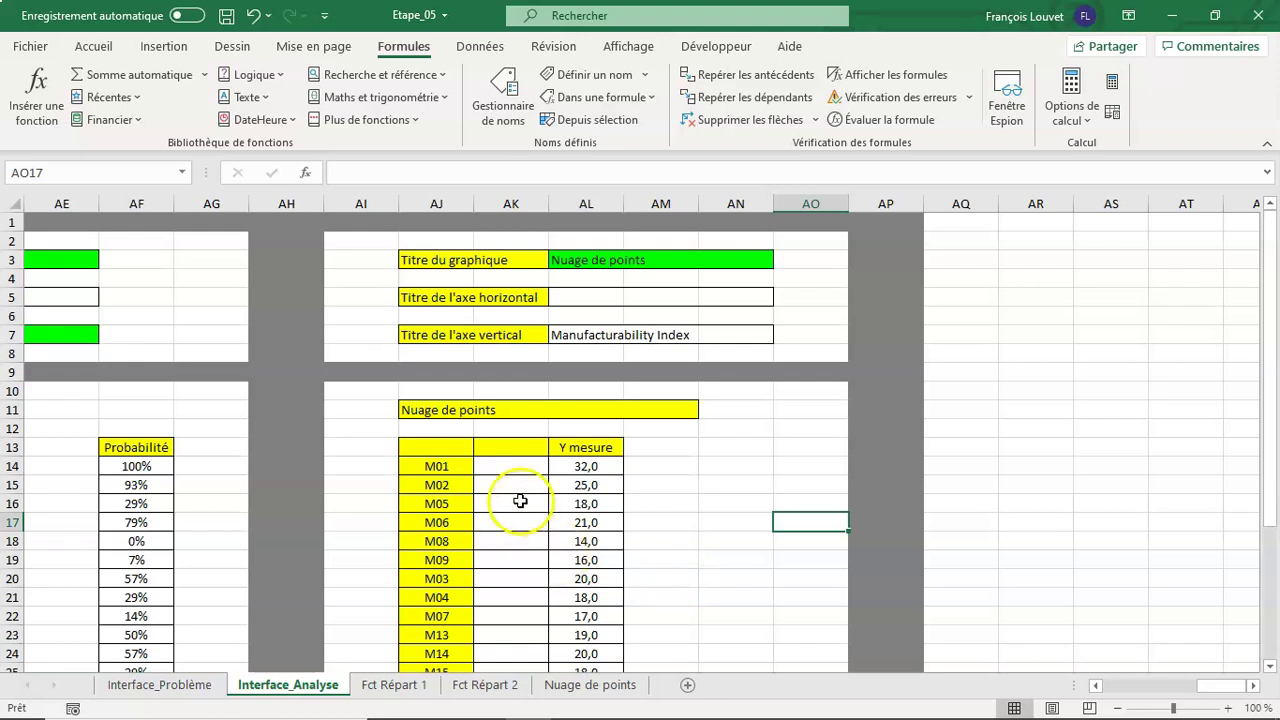
- Put INDEX(FACTEURS;INDEX_F) in header cell AK13 so it reads Z₃ (Binder)
{"action": "left_click", "coordinate": [500, 448]}
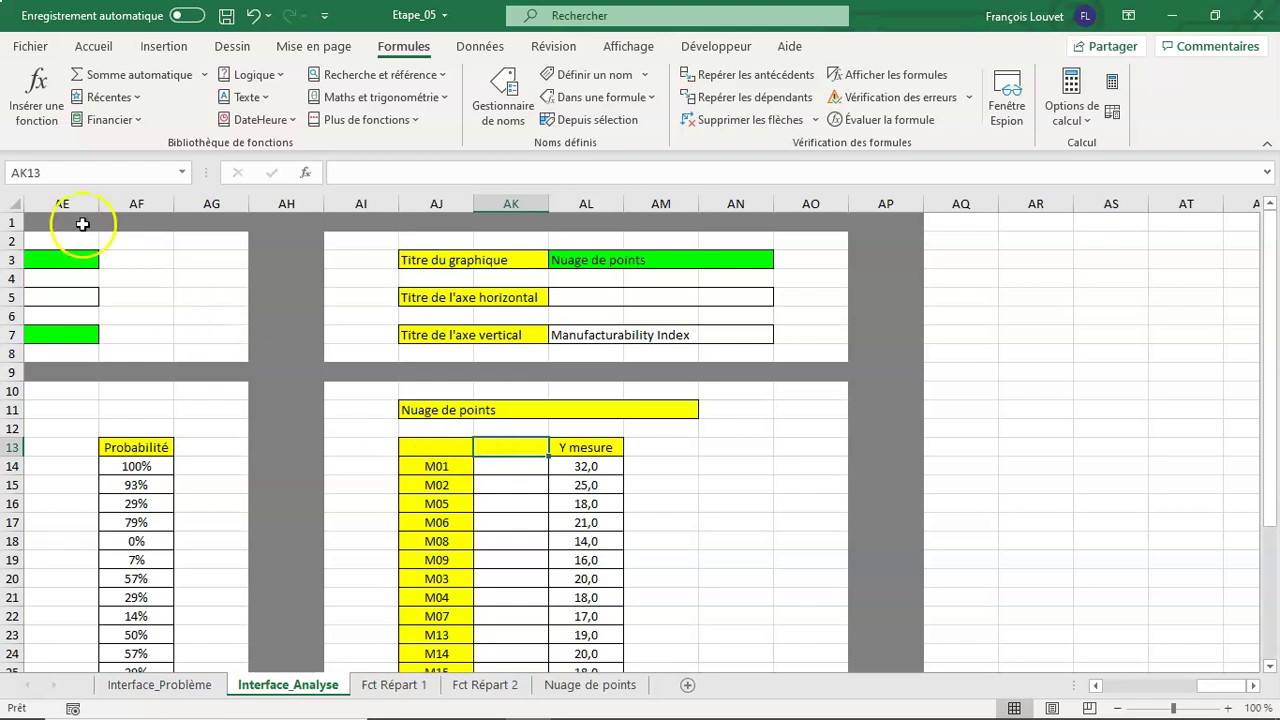
{"action": "left_click", "coordinate": [21, 73]}
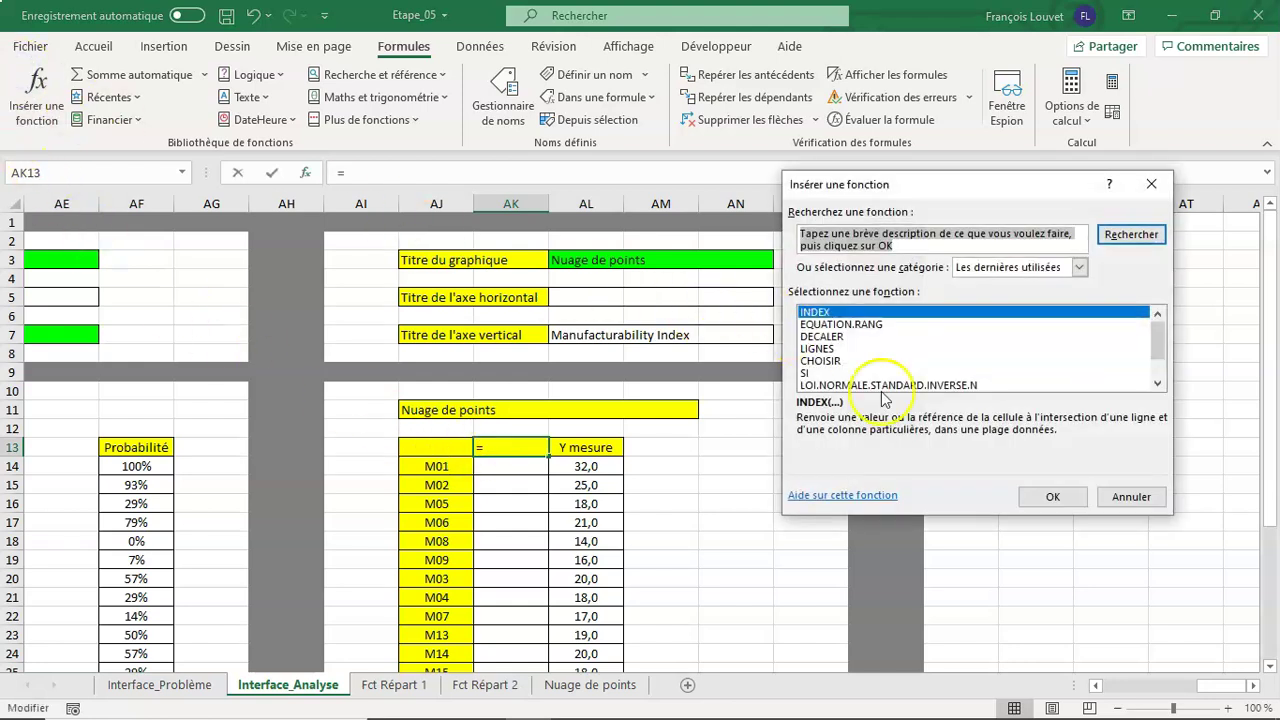
{"action": "left_click", "coordinate": [1055, 499]}
{"action": "left_click", "coordinate": [1062, 392]}
{"action": "type", "text": "F"}
{"action": "key", "text": "BackSpace"}
{"action": "type", "text": "ACT"}
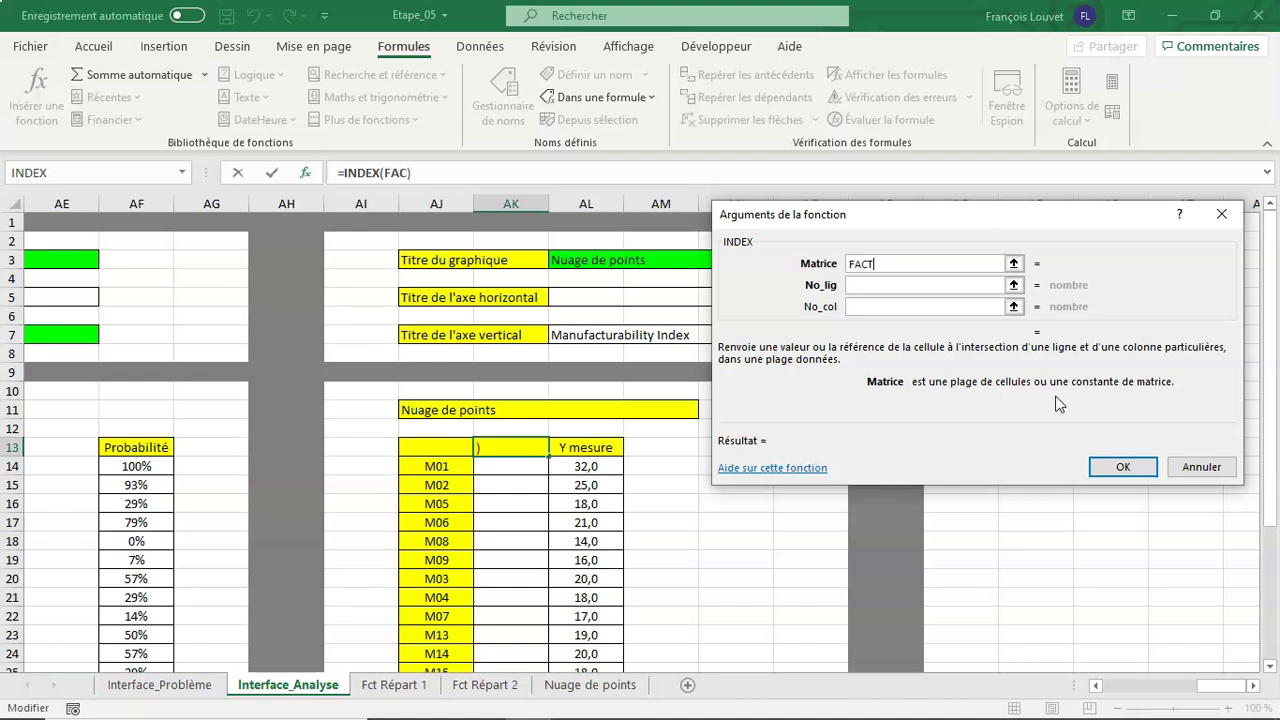
{"action": "type", "text": "EURS"}
{"action": "key", "text": "Tab"}
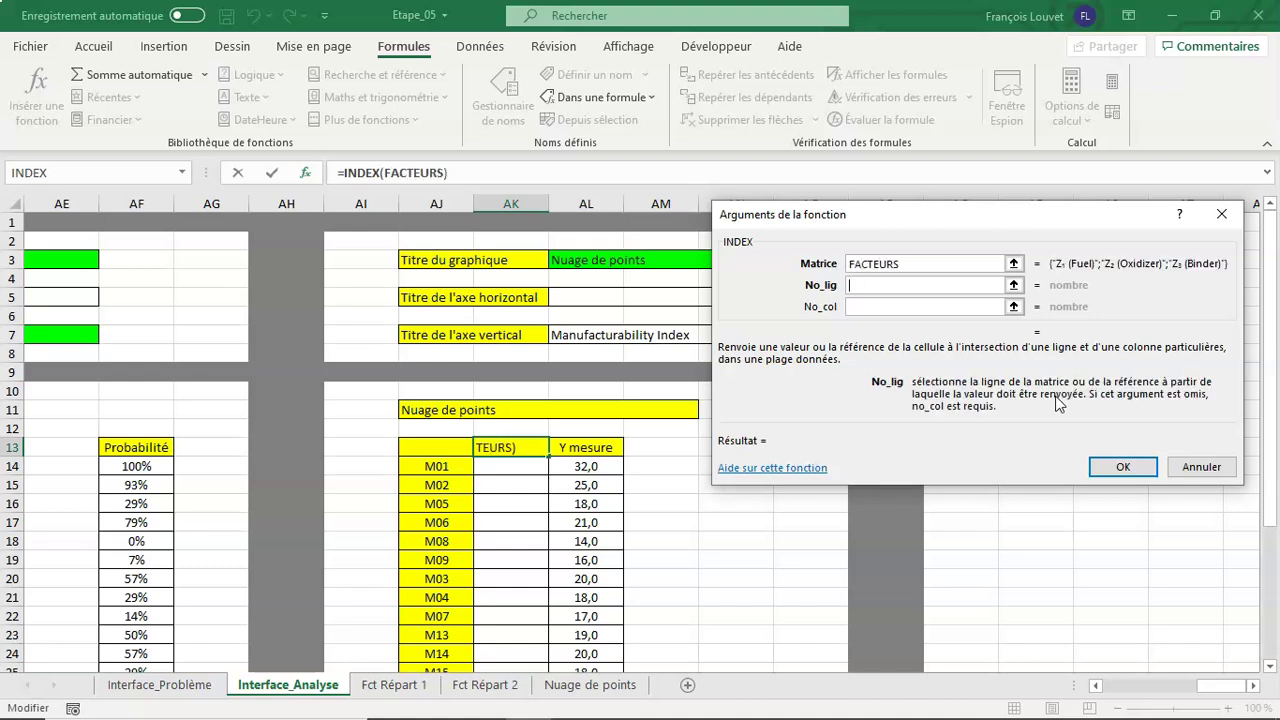
{"action": "type", "text": "IND"}
{"action": "type", "text": "EX"}
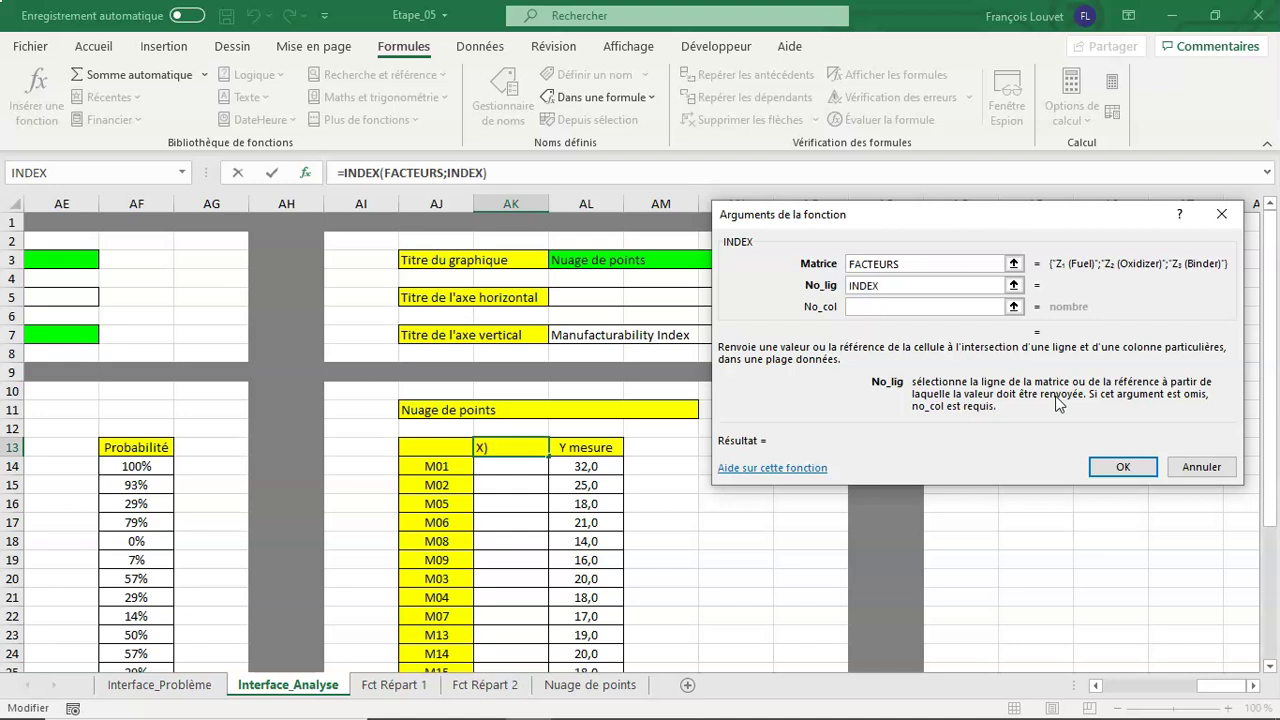
{"action": "type", "text": "_F"}
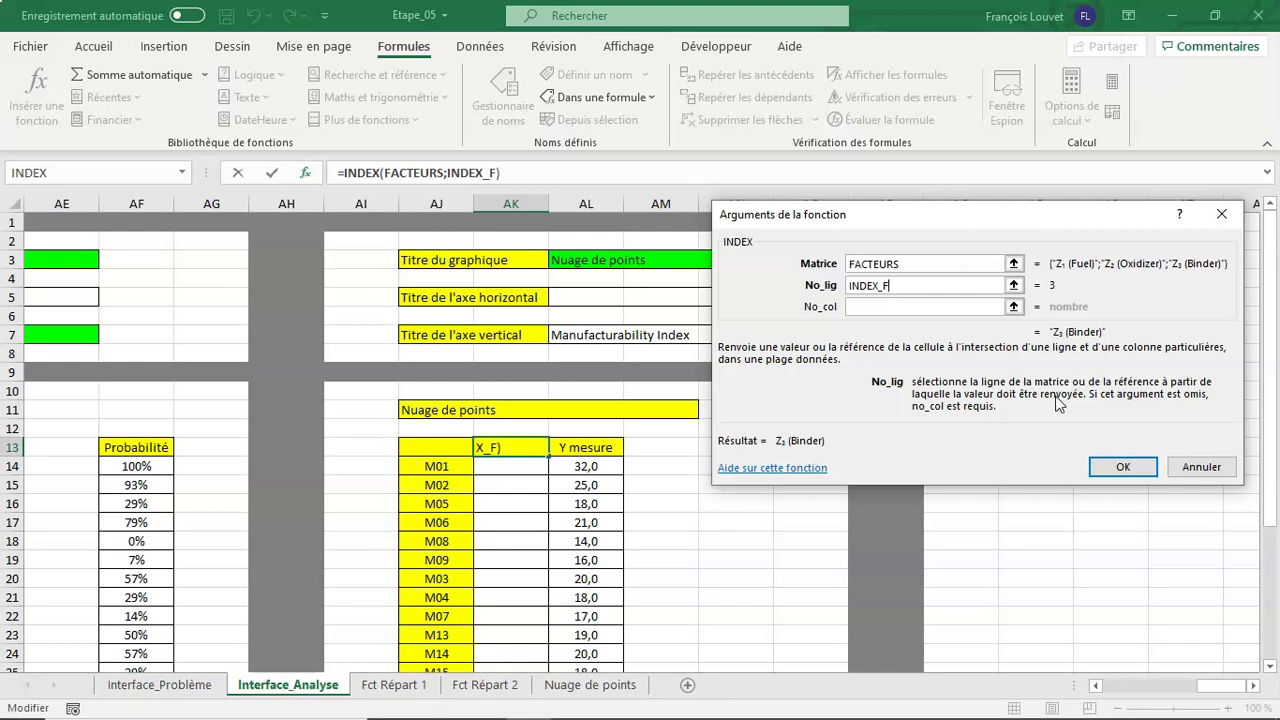
{"action": "left_click", "coordinate": [1124, 468]}
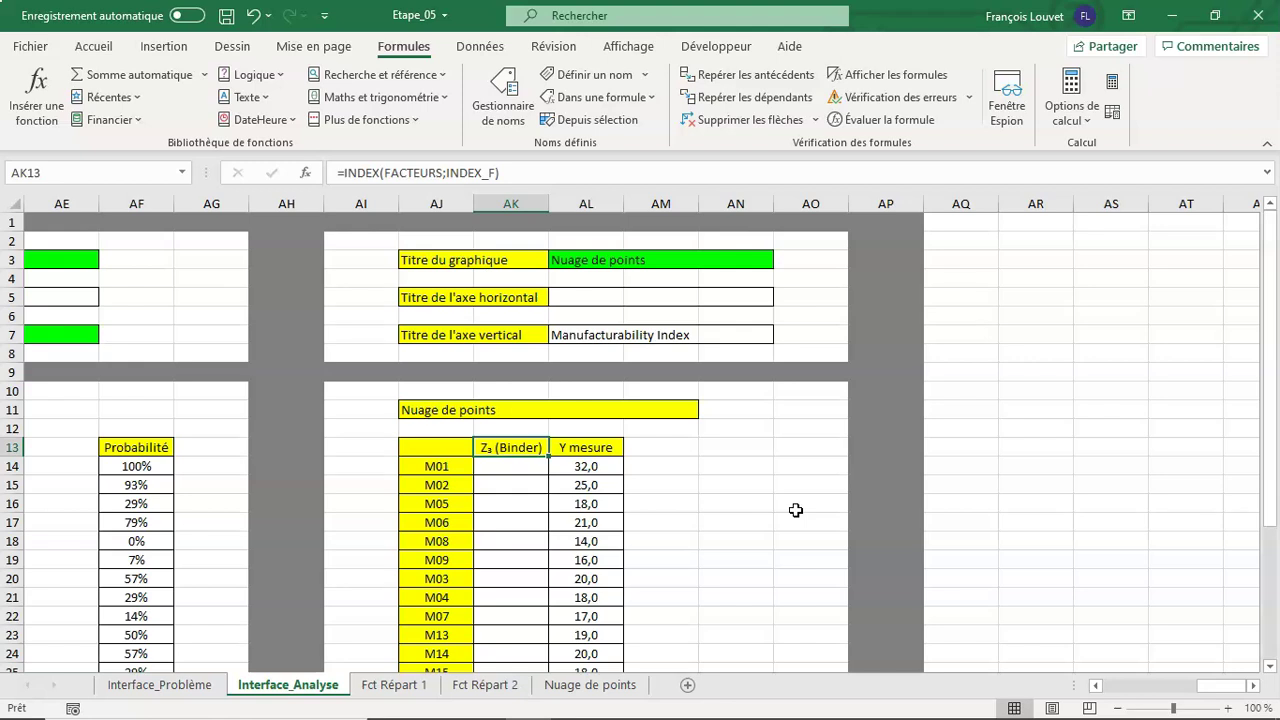
{"action": "left_click_drag", "start_coordinate": [512, 466], "coordinate": [495, 638]}
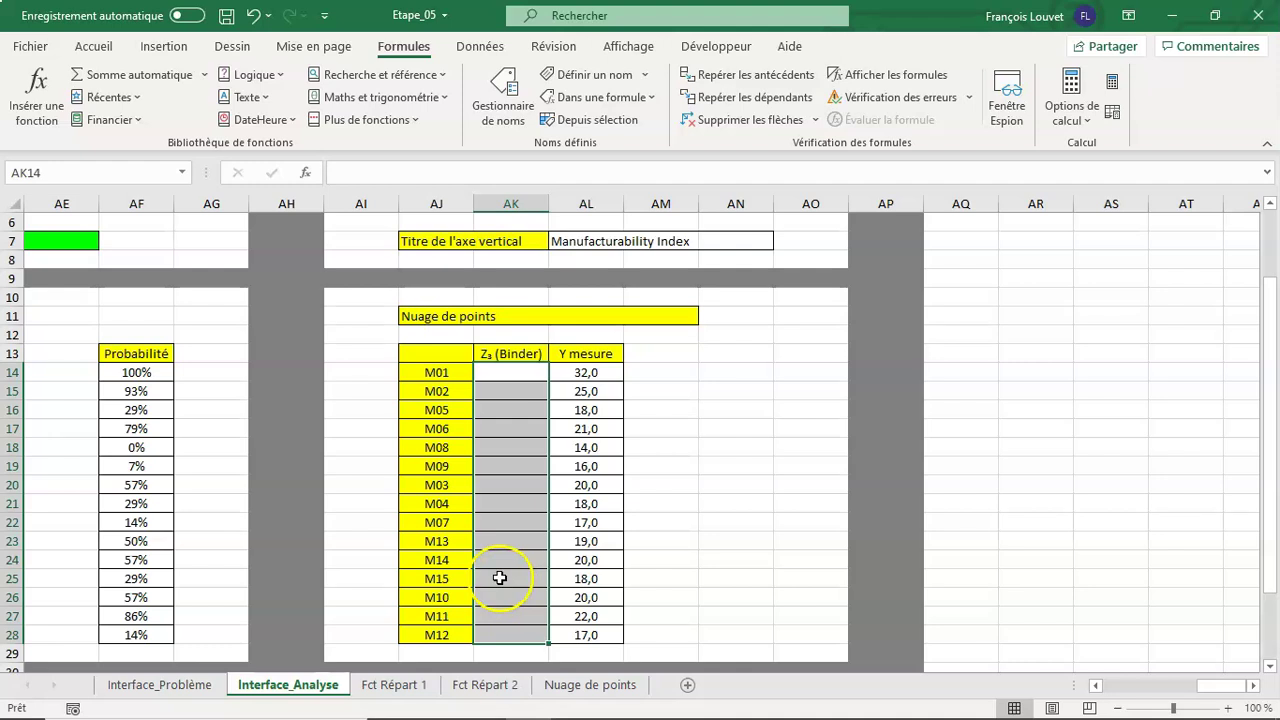
- Fill AK14:AK28 with the array formula INDEX(PLEX;0;INDEX_F), giving 0,0000 to 0,6667
{"action": "left_click", "coordinate": [37, 110]}
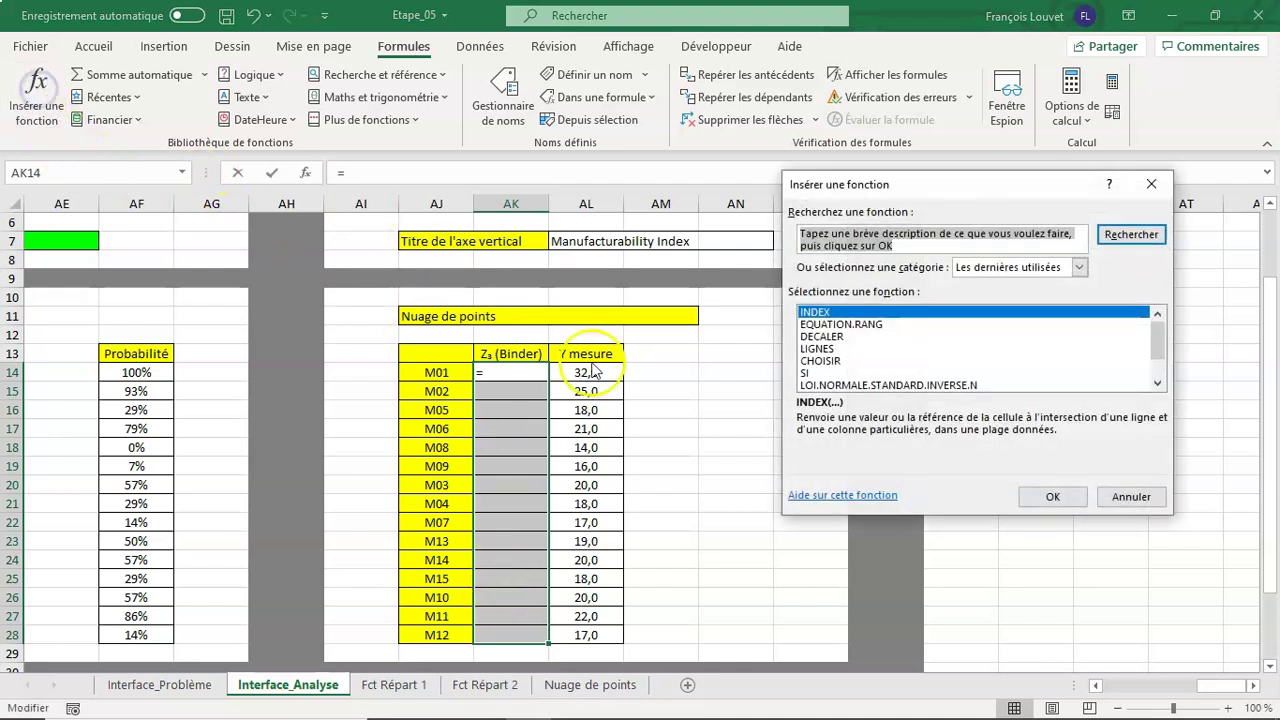
{"action": "left_click", "coordinate": [1078, 508]}
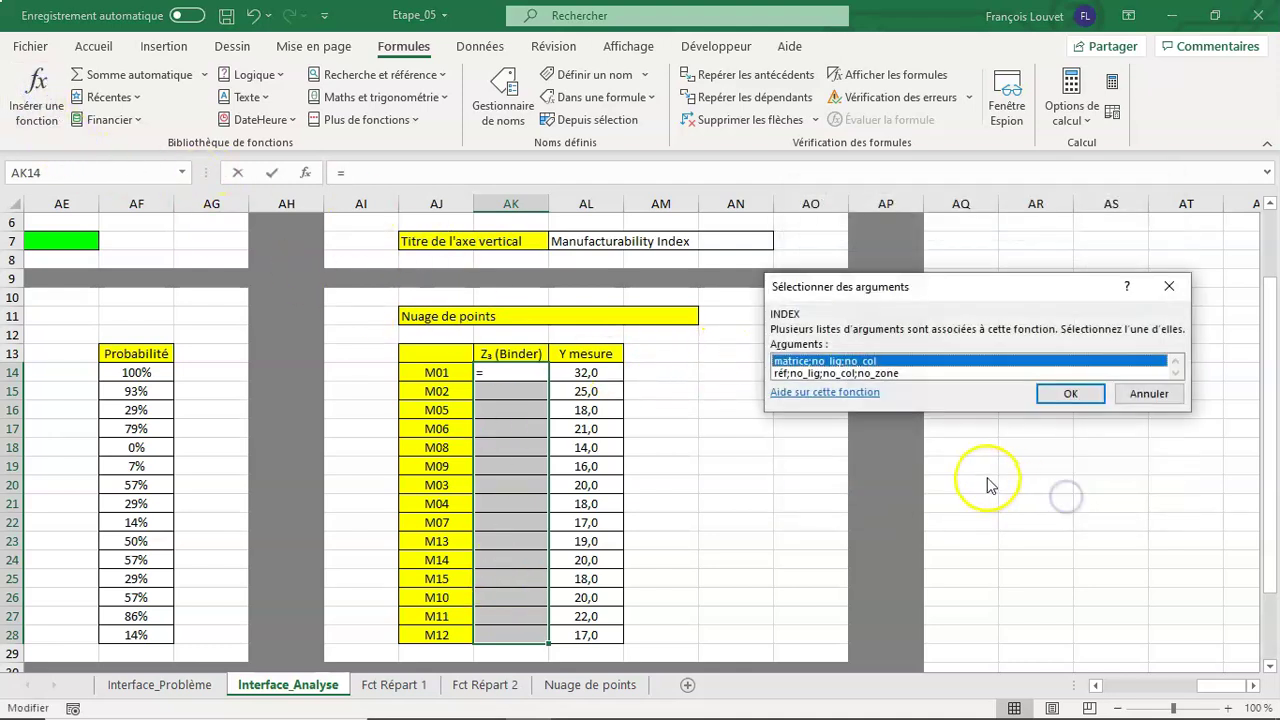
{"action": "left_click", "coordinate": [1066, 394]}
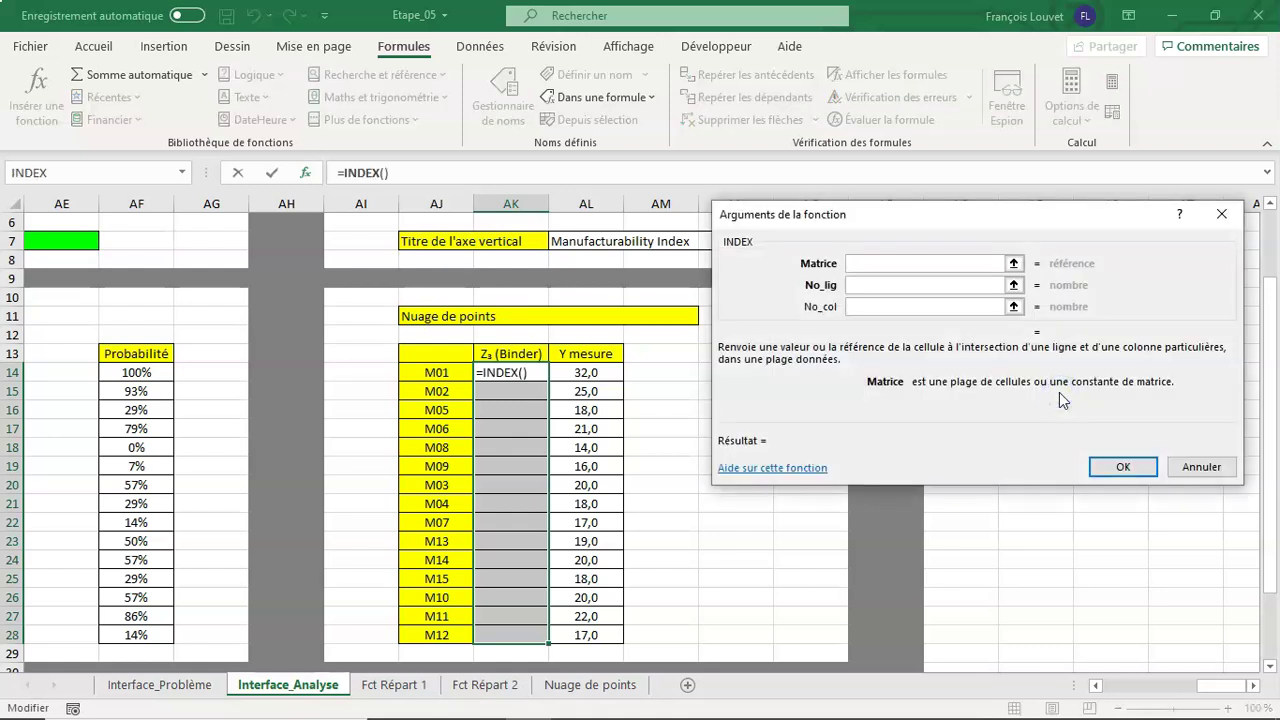
{"action": "type", "text": "PLEX"}
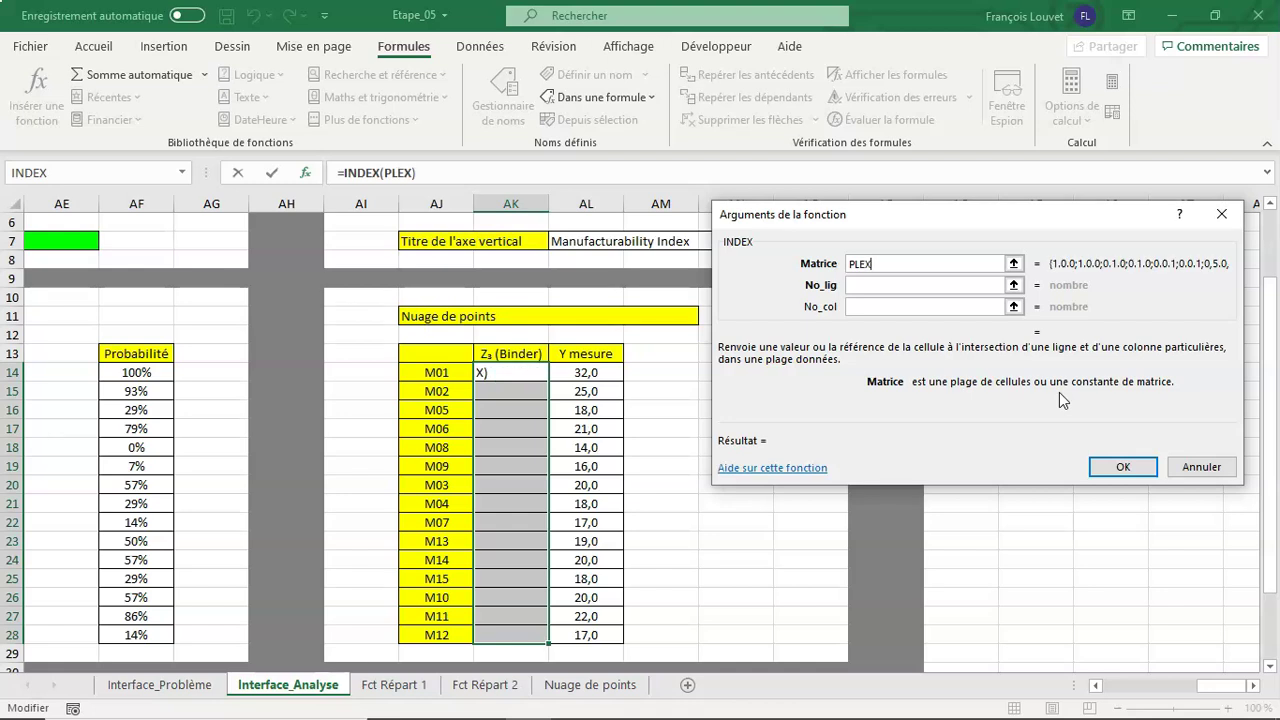
{"action": "key", "text": "Tab"}
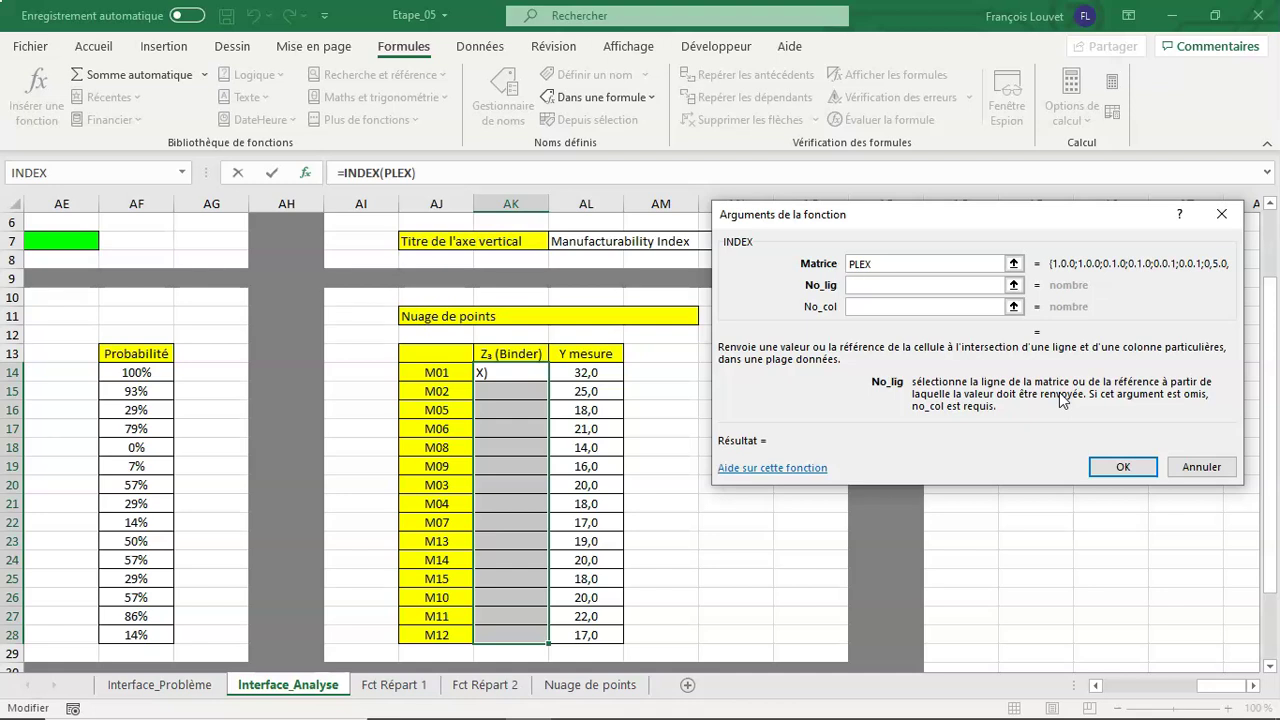
{"action": "type", "text": "0"}
{"action": "key", "text": "Tab"}
{"action": "type", "text": "INDEX"}
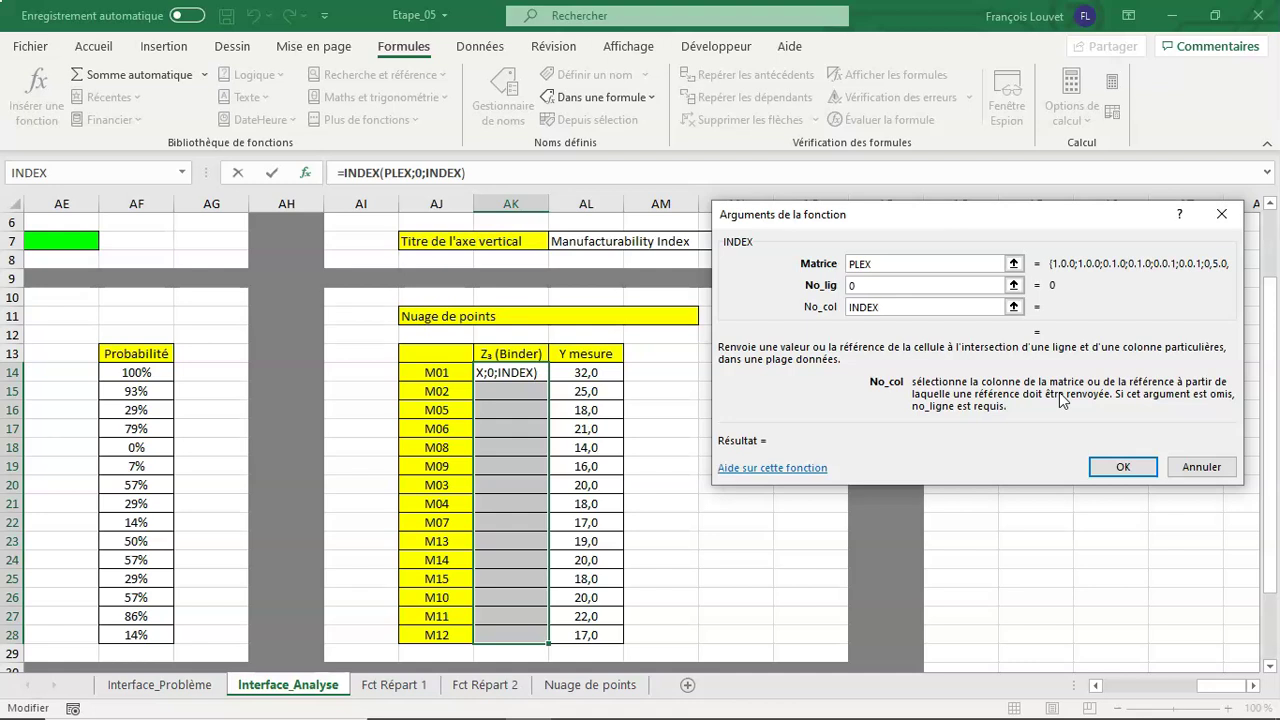
{"action": "type", "text": "_F"}
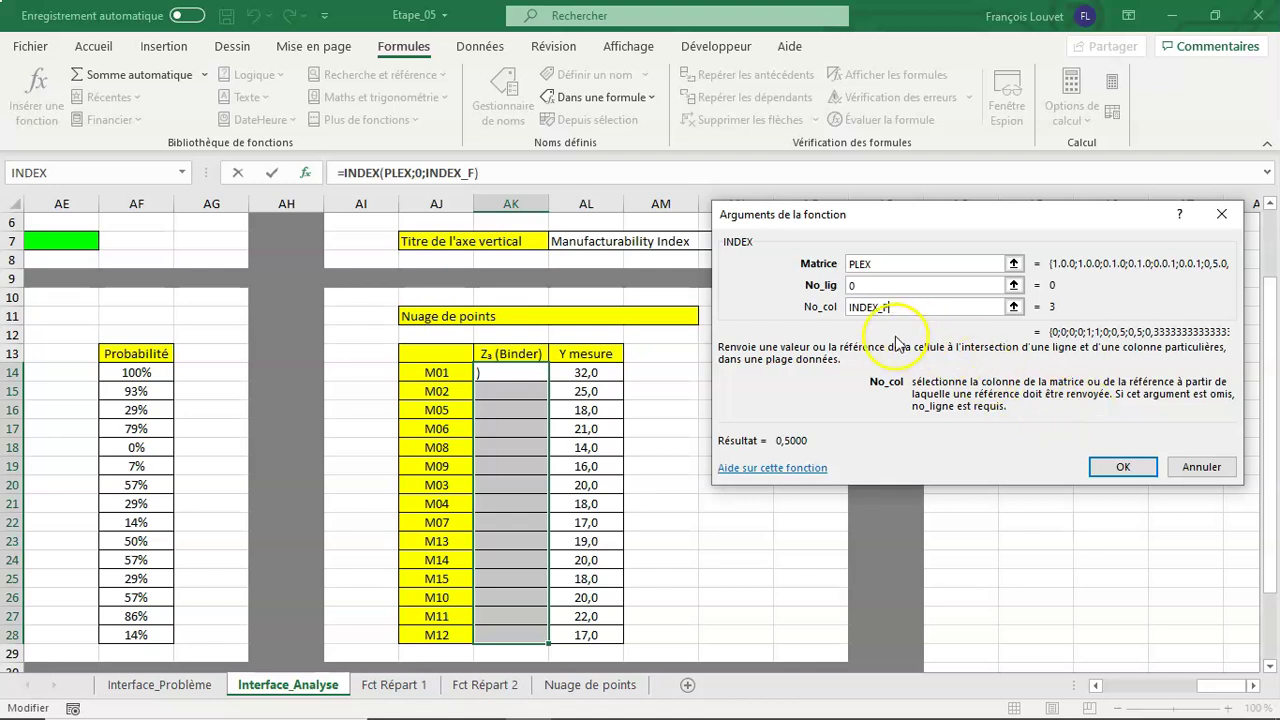
{"action": "left_click", "coordinate": [1120, 470]}
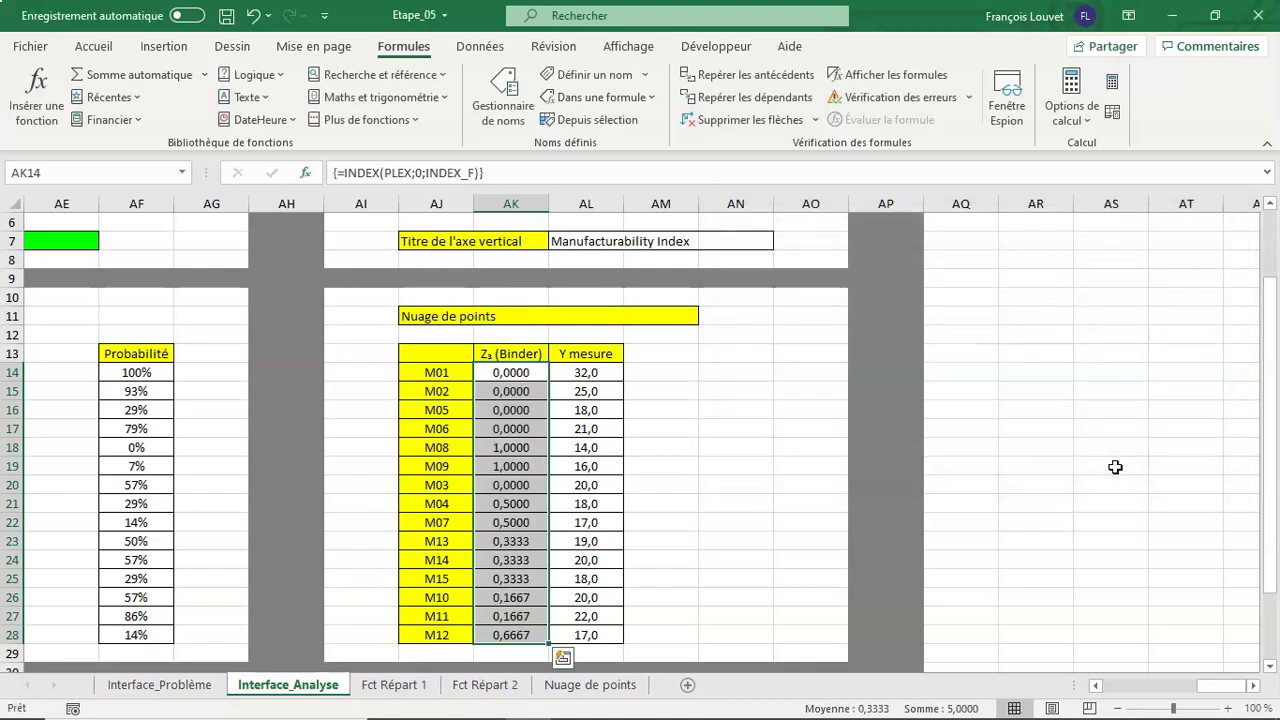
{"action": "left_click", "coordinate": [728, 468]}
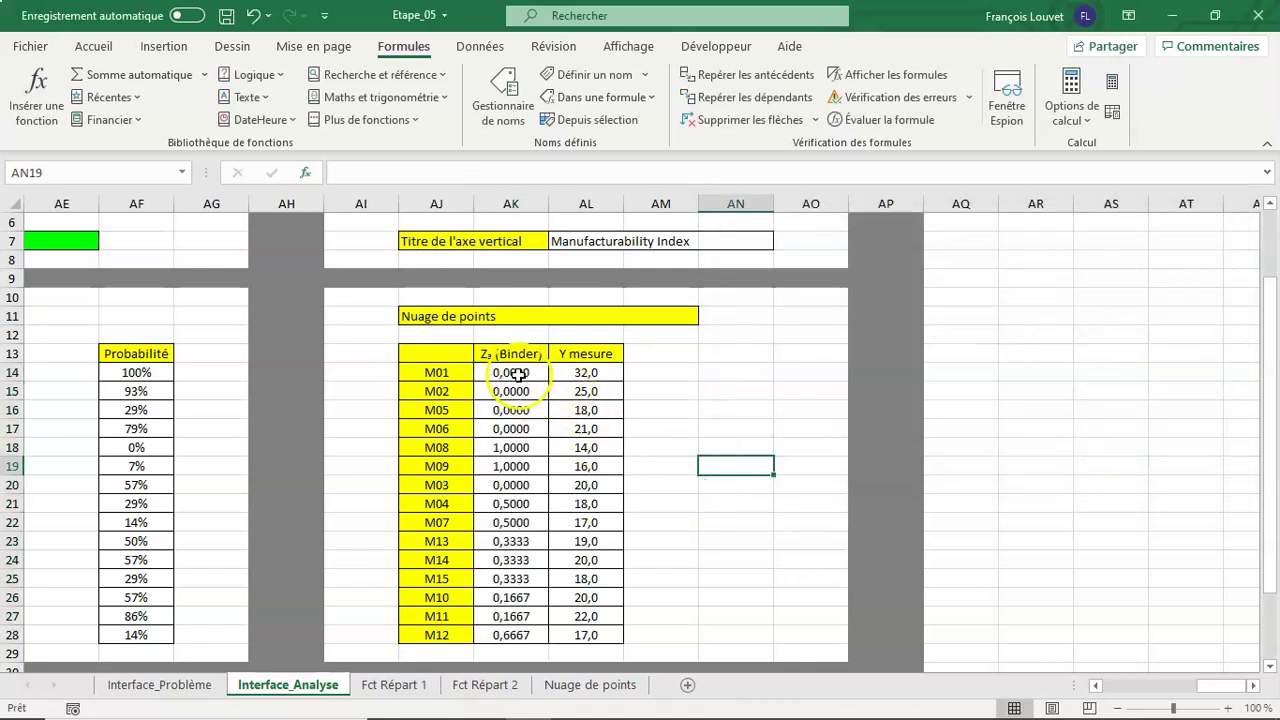
{"action": "scroll", "coordinate": [713, 468], "scroll_direction": "up", "scroll_amount": 2}
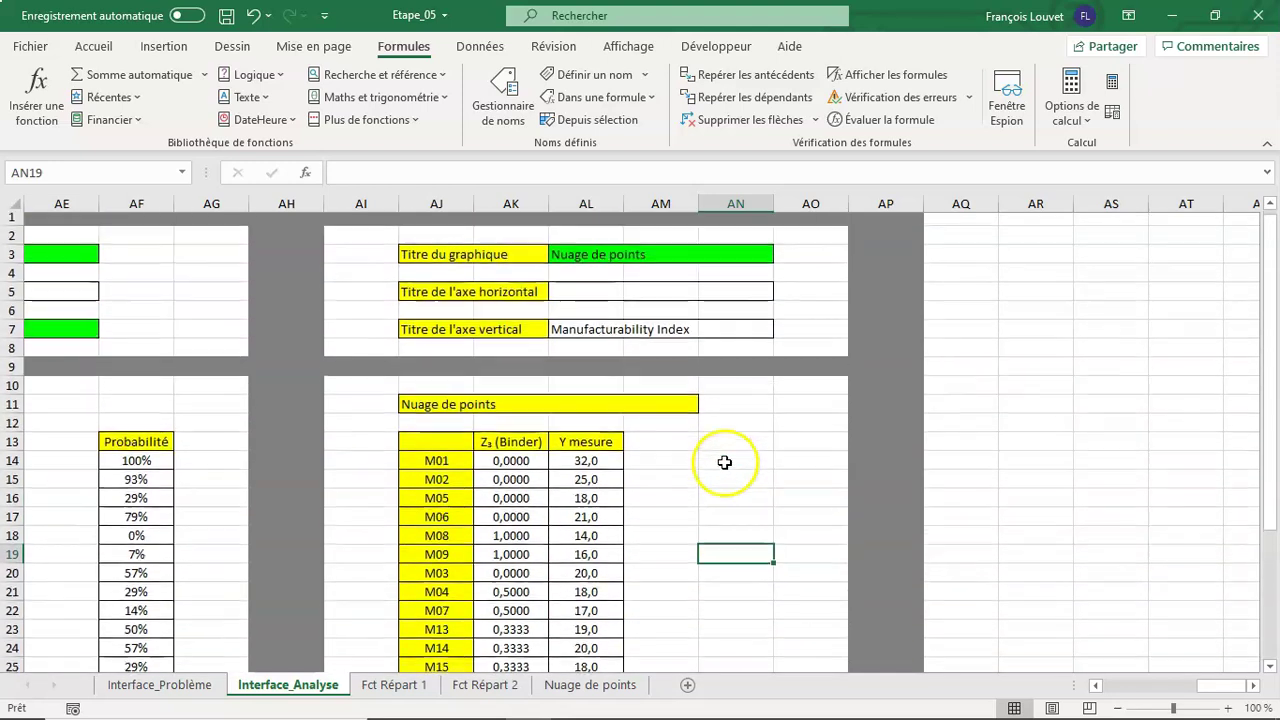
{"action": "left_click", "coordinate": [583, 300]}
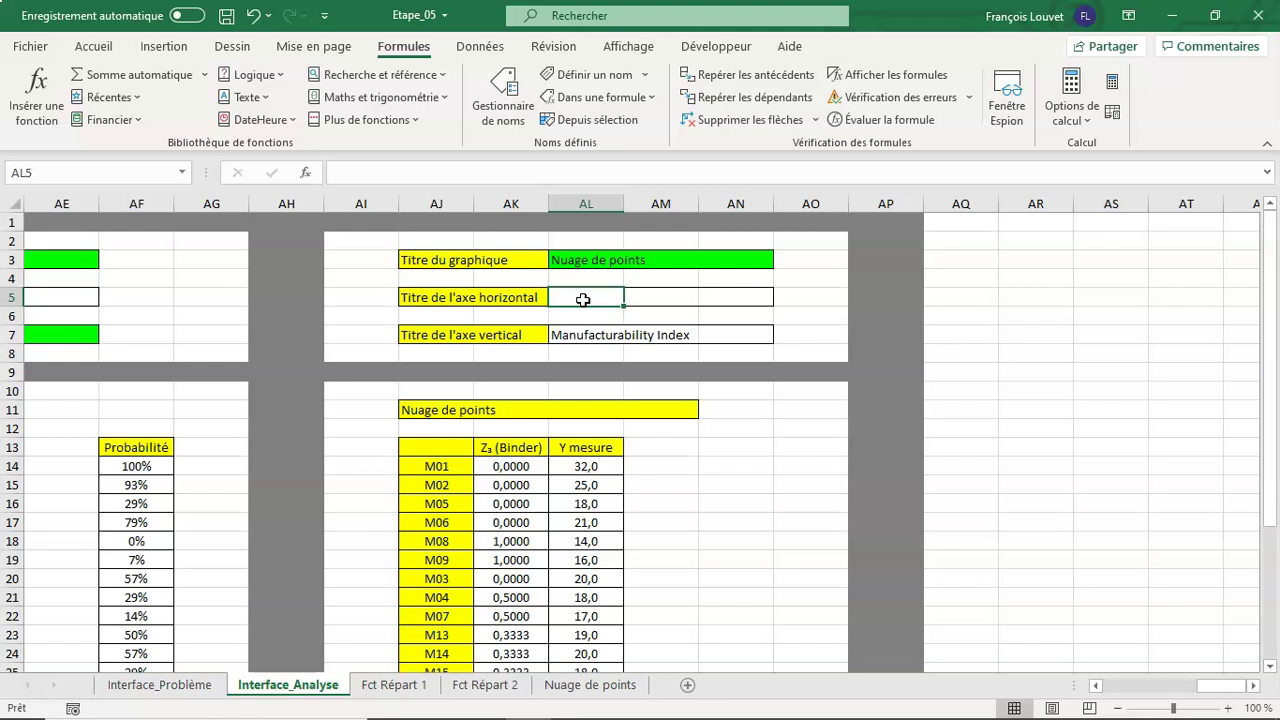
- Put INDEX(FACTEURS;INDEX_F) in AL5 so the horizontal title cell reads Z₃ (Binder)
{"action": "left_click", "coordinate": [36, 80]}
{"action": "left_click", "coordinate": [1053, 497]}
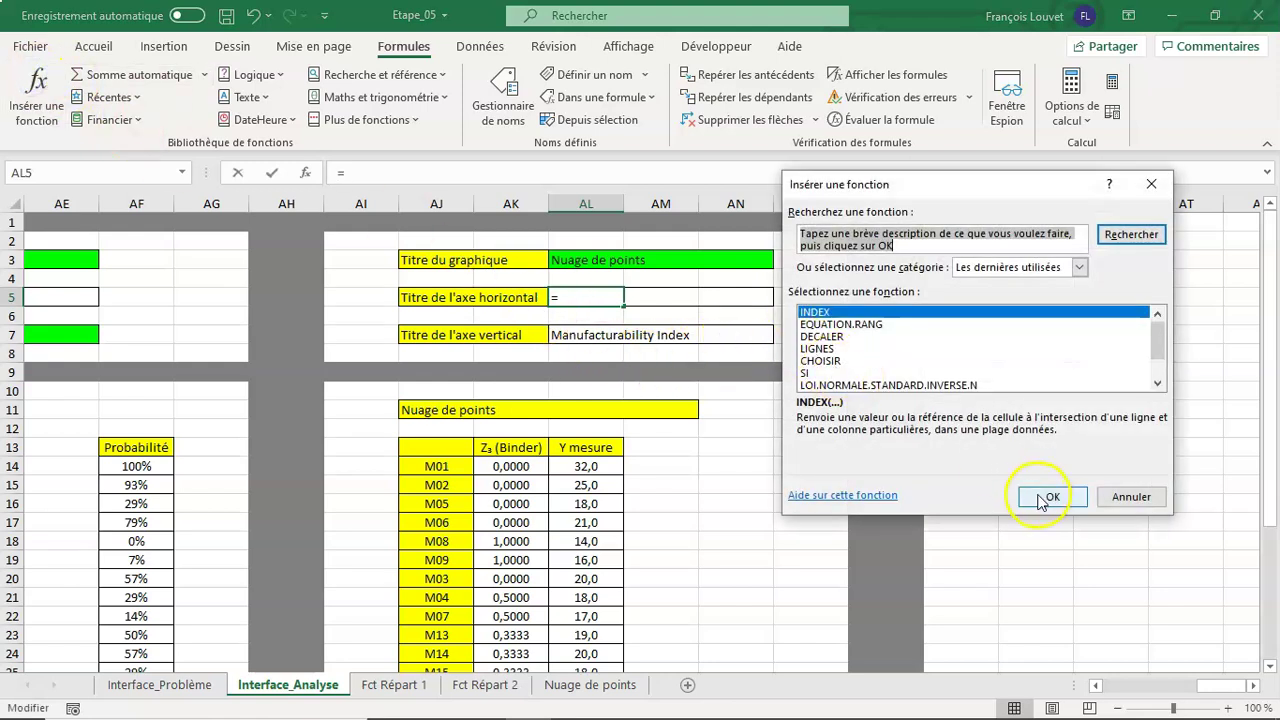
{"action": "left_click", "coordinate": [1075, 394]}
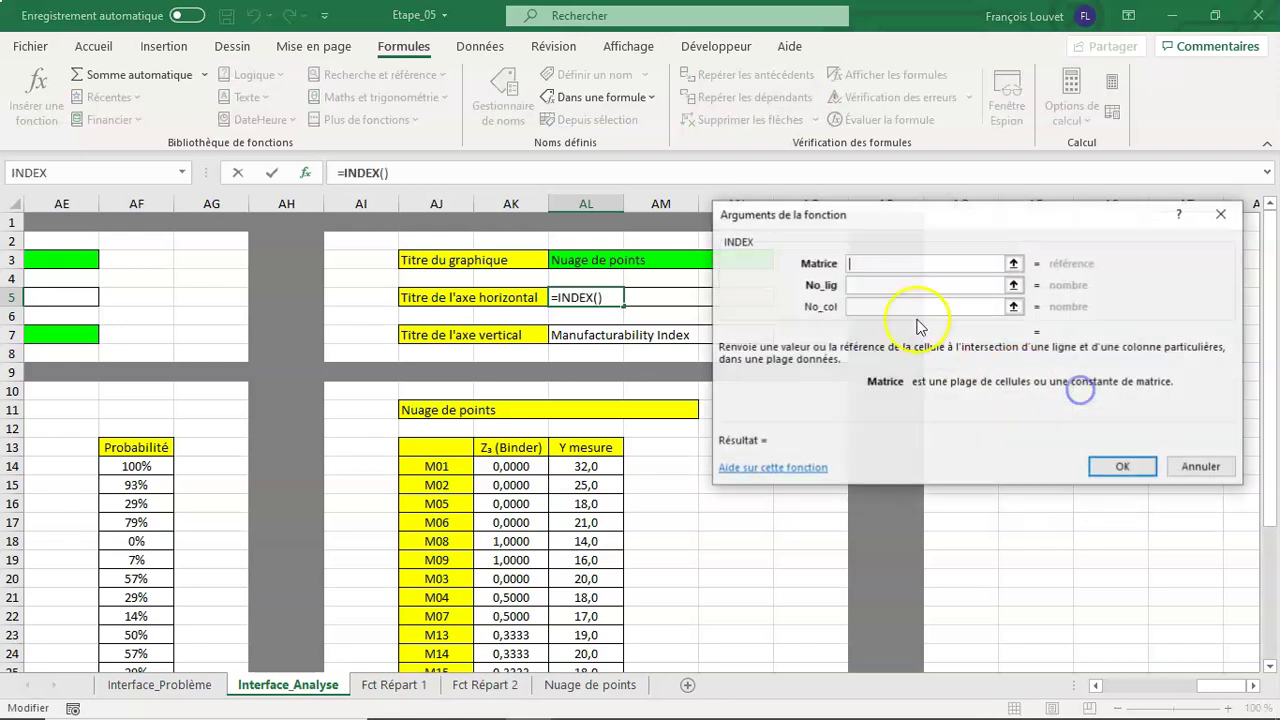
{"action": "type", "text": "FACT"}
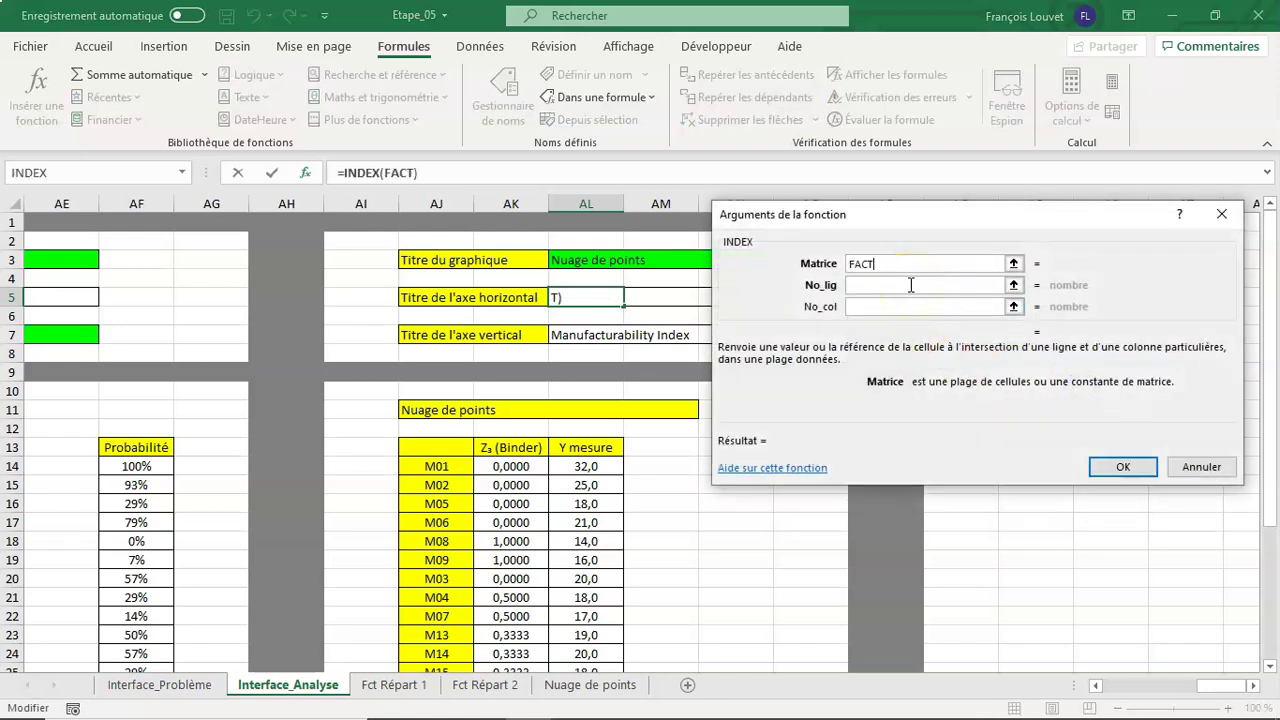
{"action": "type", "text": "EURS"}
{"action": "left_click", "coordinate": [910, 285]}
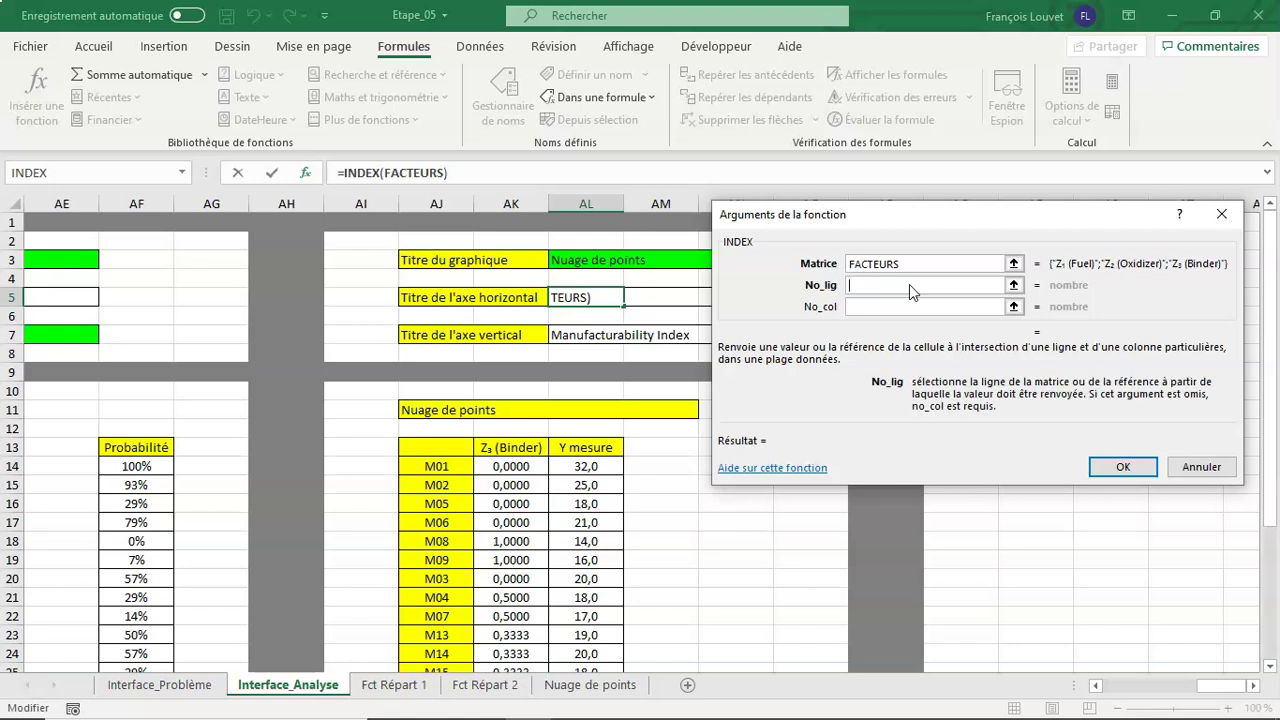
{"action": "type", "text": "INDEX_F"}
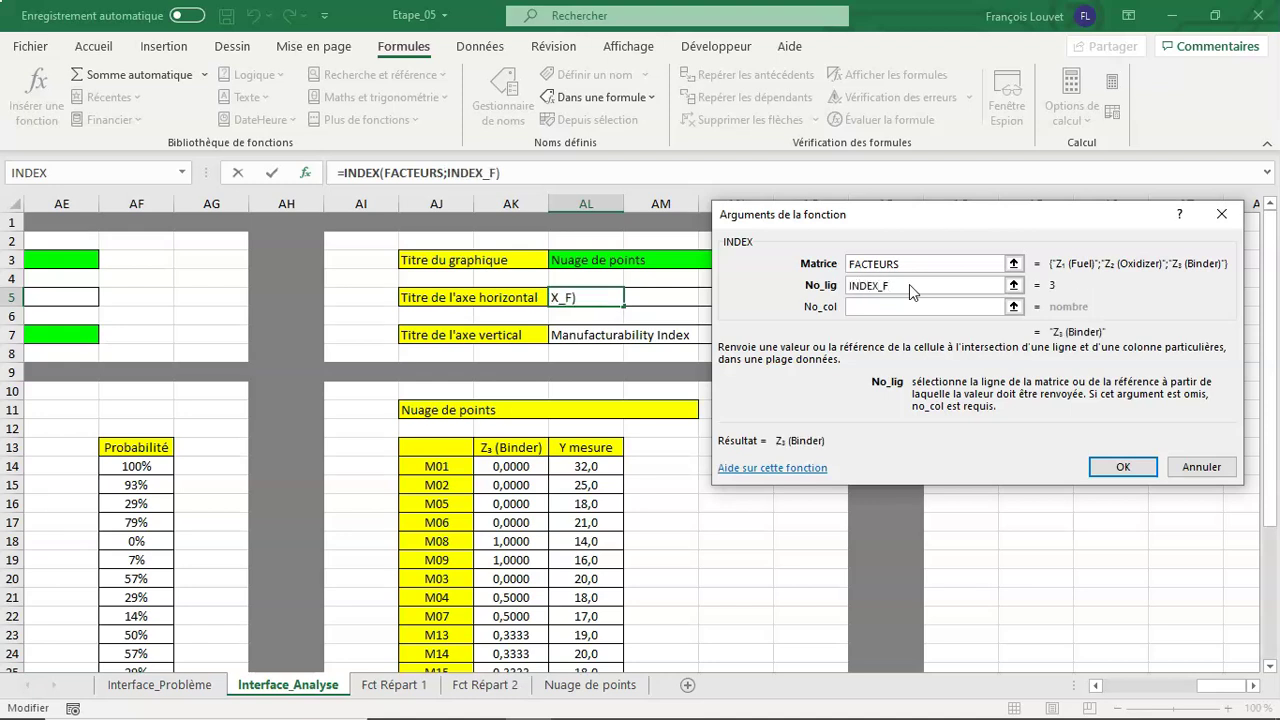
{"action": "key", "text": "Return"}
{"action": "left_click", "coordinate": [775, 517]}
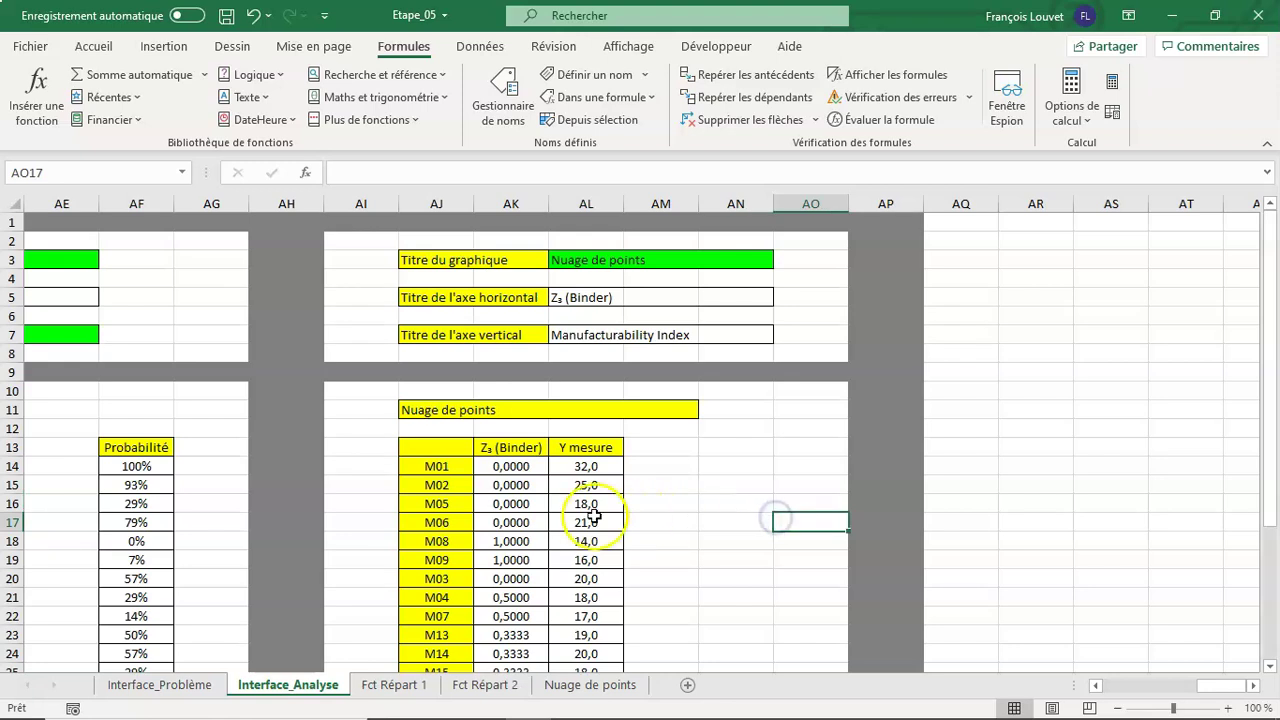
{"action": "scroll", "coordinate": [600, 490], "scroll_direction": "down", "scroll_amount": 2}
{"action": "left_click", "coordinate": [511, 352]}
{"action": "left_click_drag", "start_coordinate": [511, 352], "coordinate": [577, 612]}
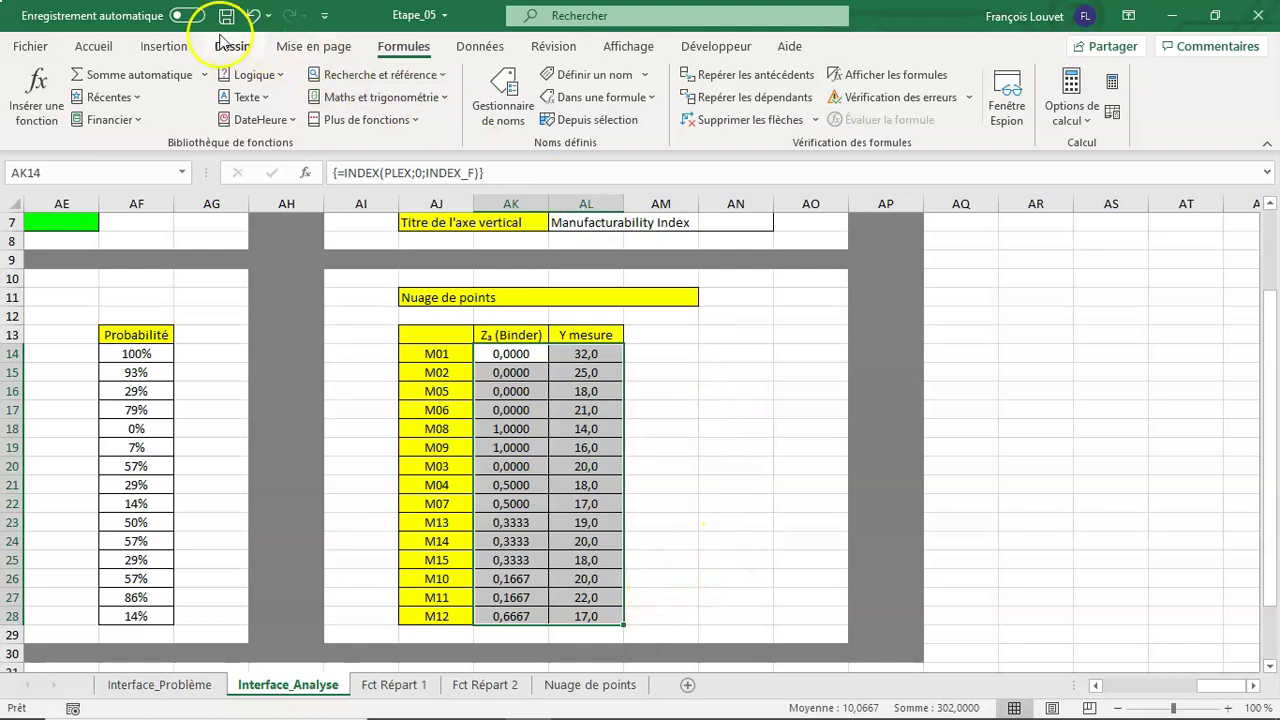
{"action": "left_click", "coordinate": [165, 46]}
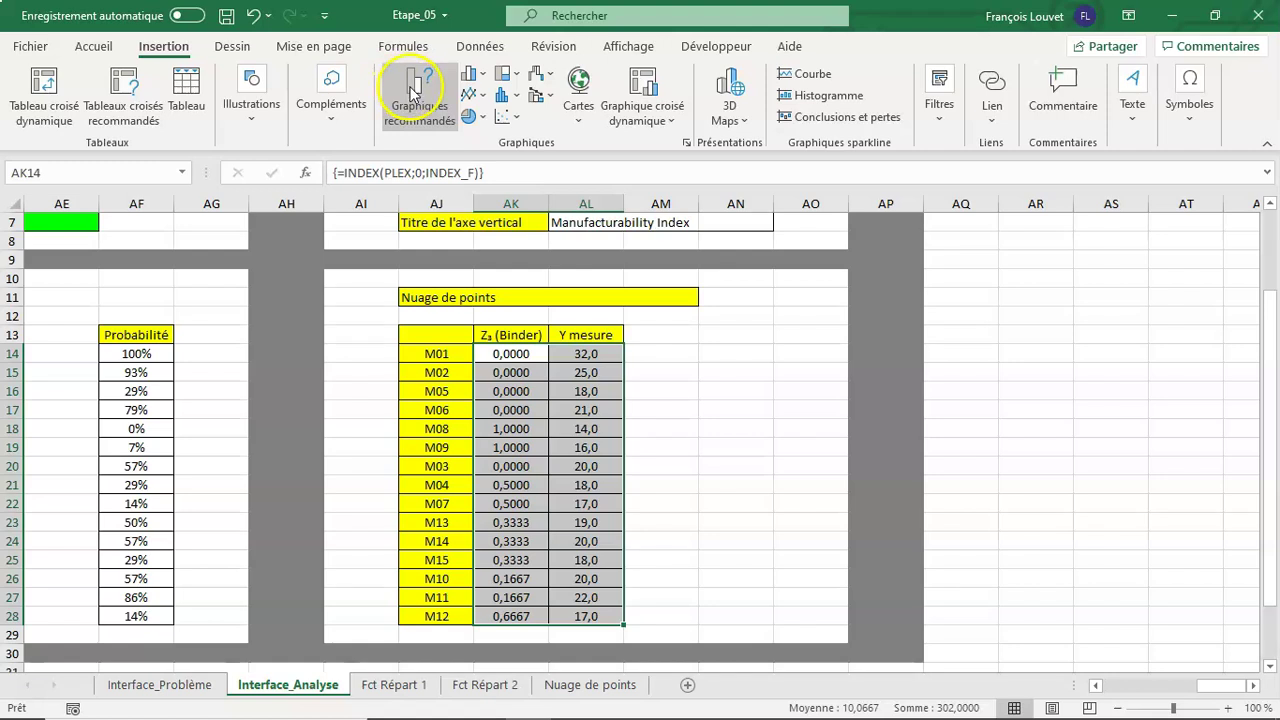
{"action": "left_click", "coordinate": [686, 143]}
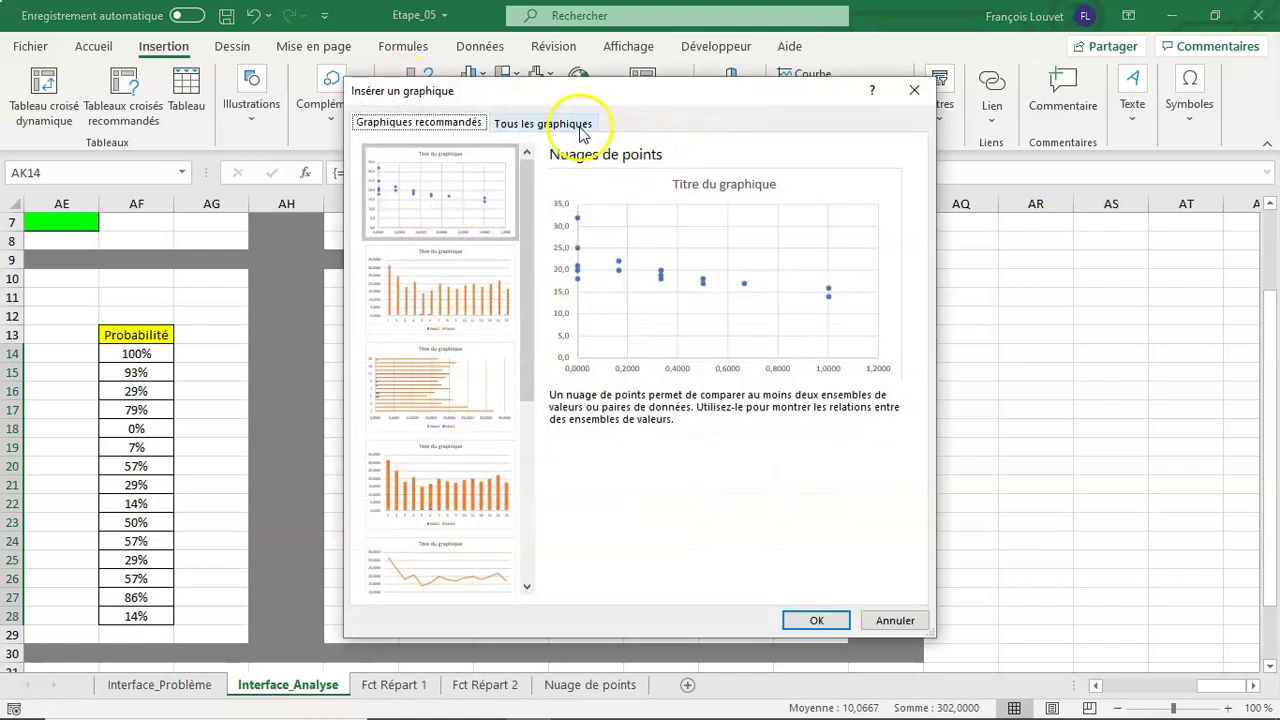
{"action": "left_click", "coordinate": [543, 123]}
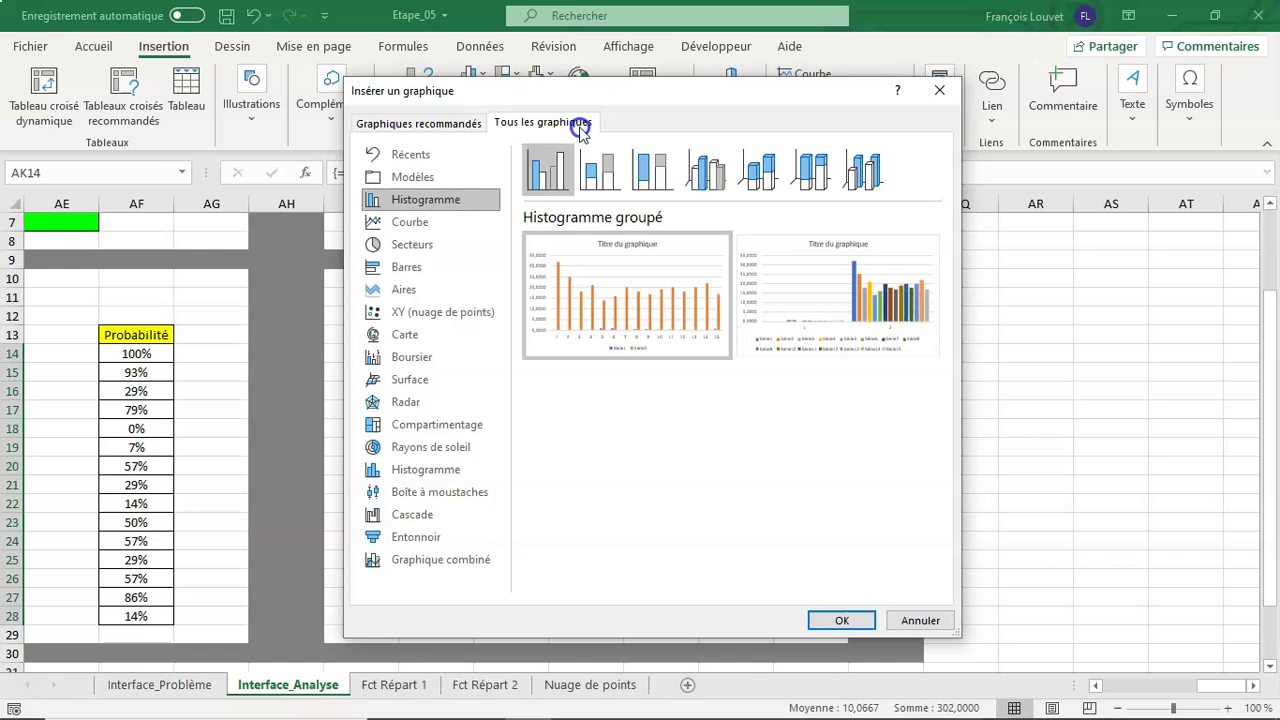
{"action": "left_click", "coordinate": [415, 312]}
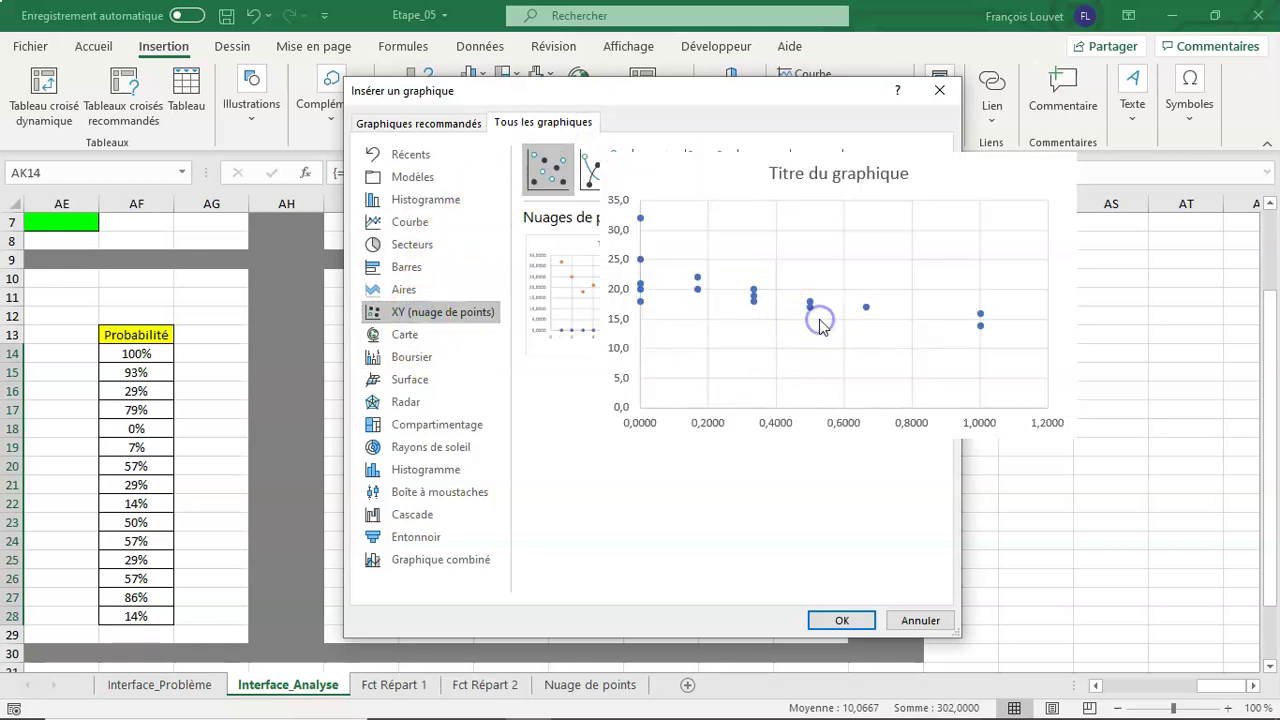
{"action": "left_click", "coordinate": [841, 619]}
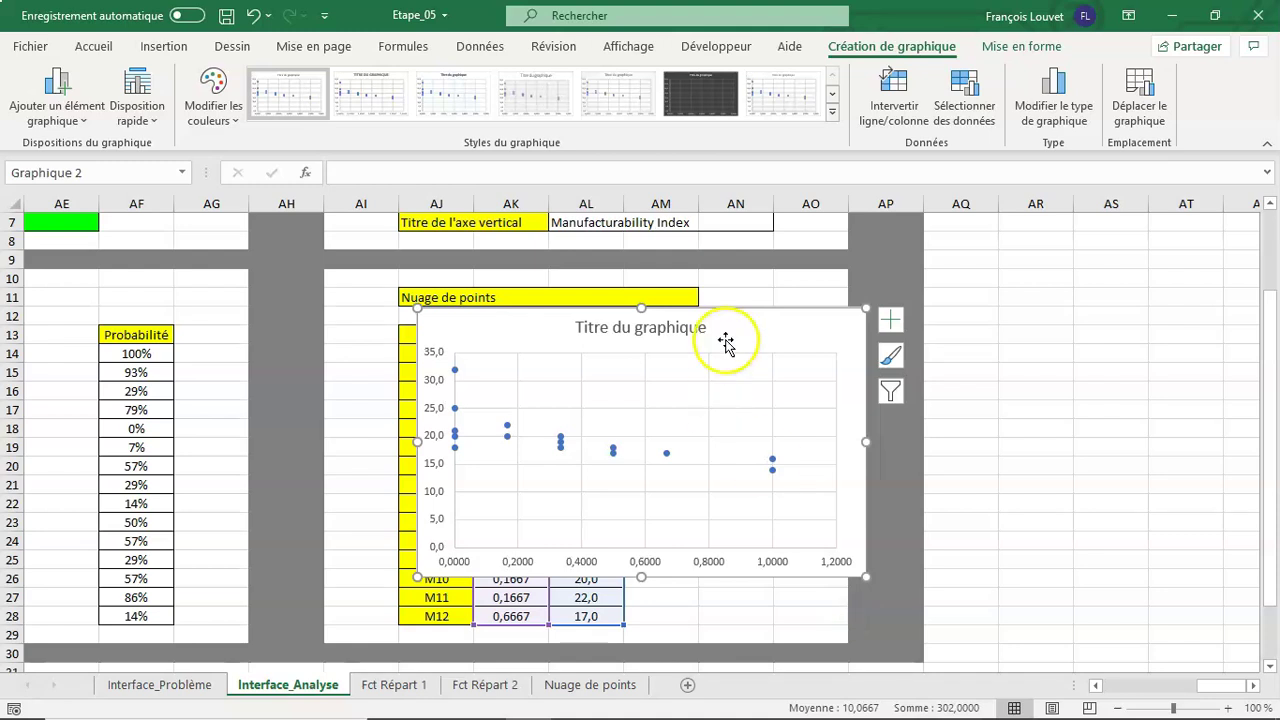
{"action": "left_click_drag", "start_coordinate": [735, 343], "coordinate": [995, 313]}
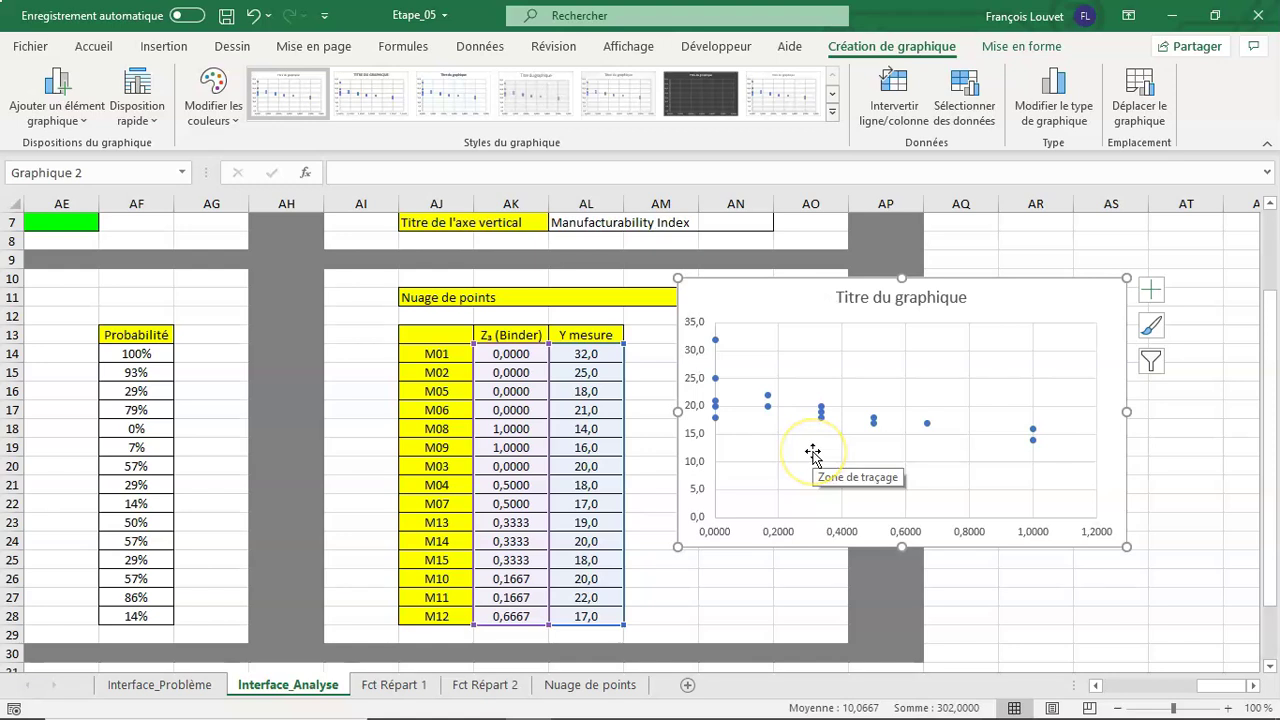
{"action": "key", "text": "Delete"}
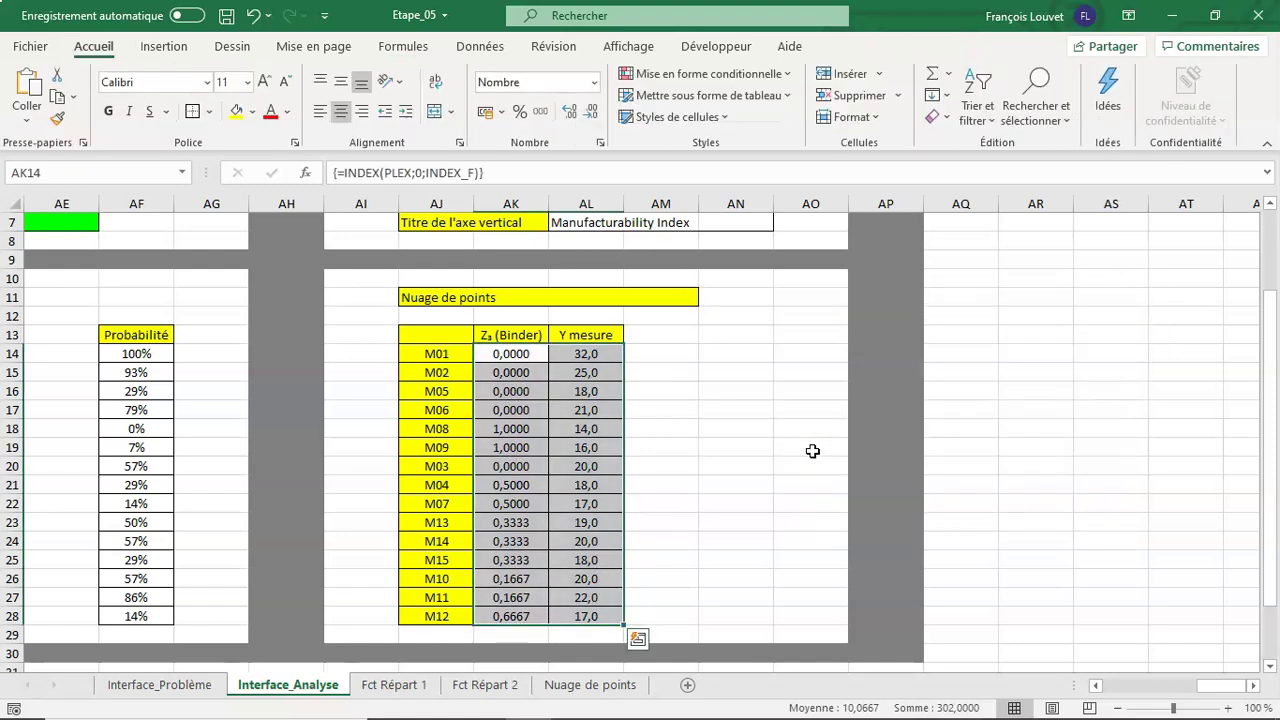
- Add a primary horizontal axis title to the Nuage de points scatter chart
{"action": "left_click", "coordinate": [590, 685]}
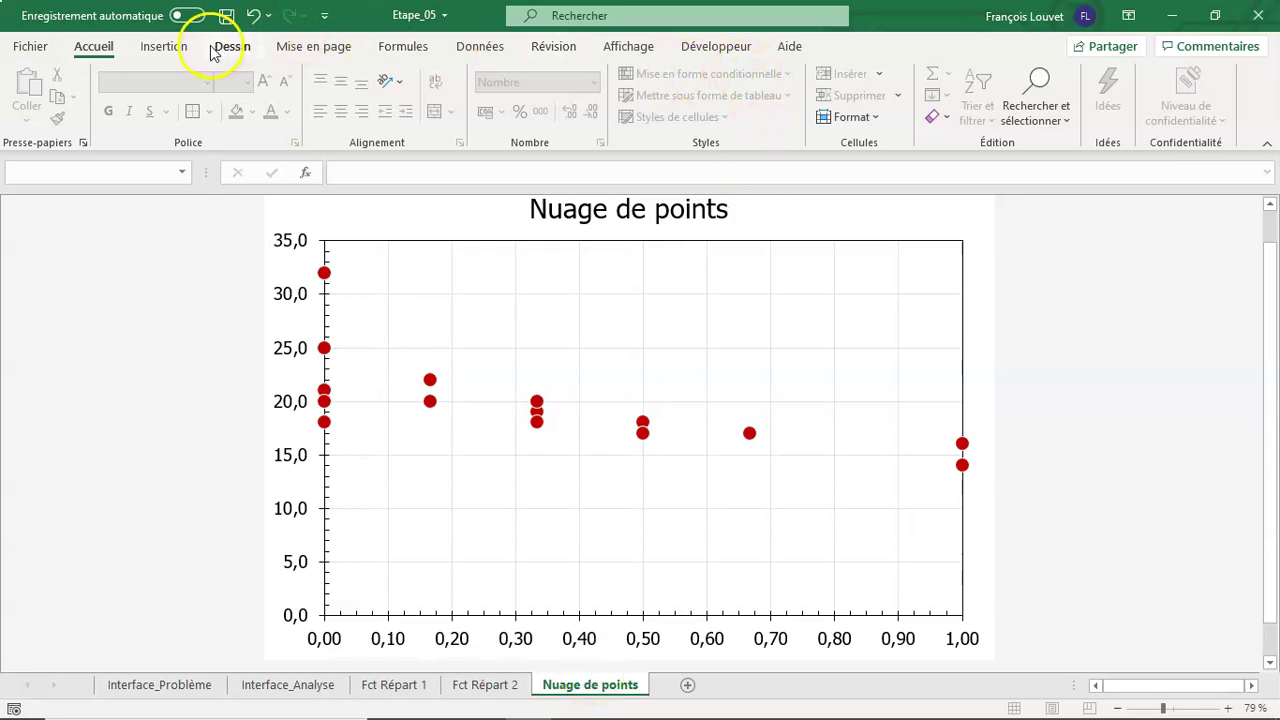
{"action": "left_click", "coordinate": [830, 206]}
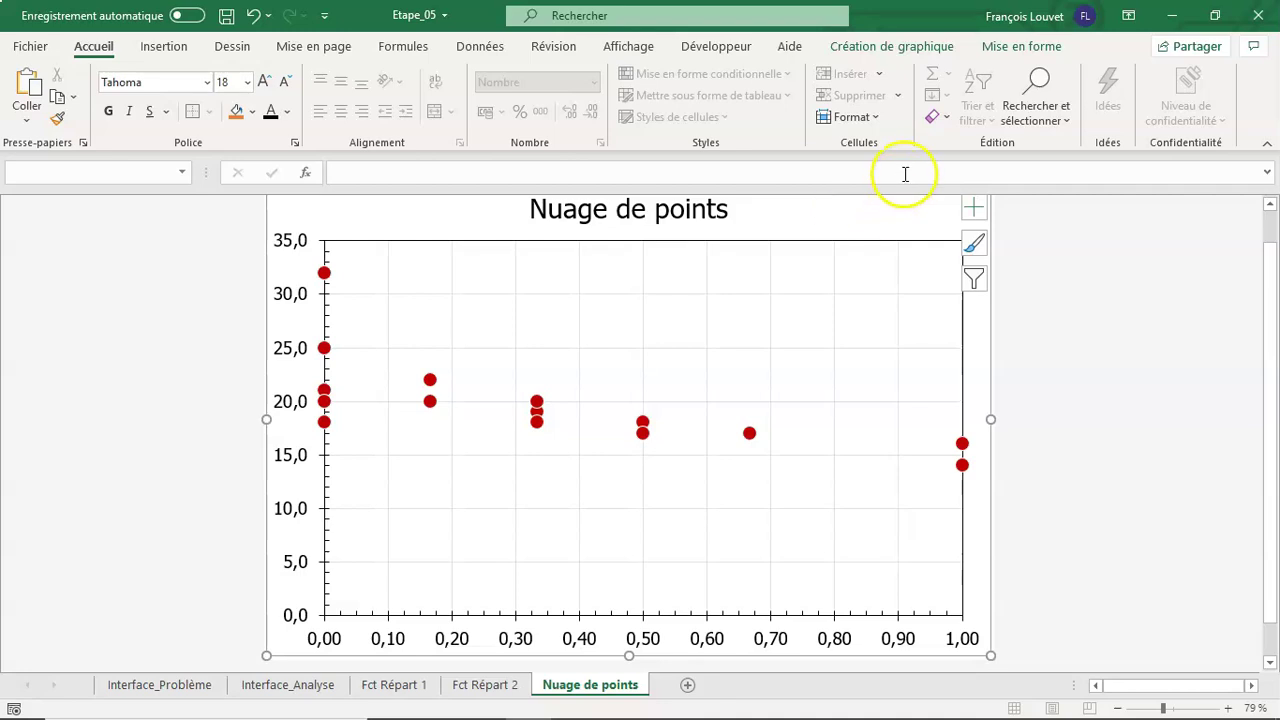
{"action": "left_click", "coordinate": [866, 42]}
{"action": "left_click", "coordinate": [858, 44]}
{"action": "left_click", "coordinate": [58, 104]}
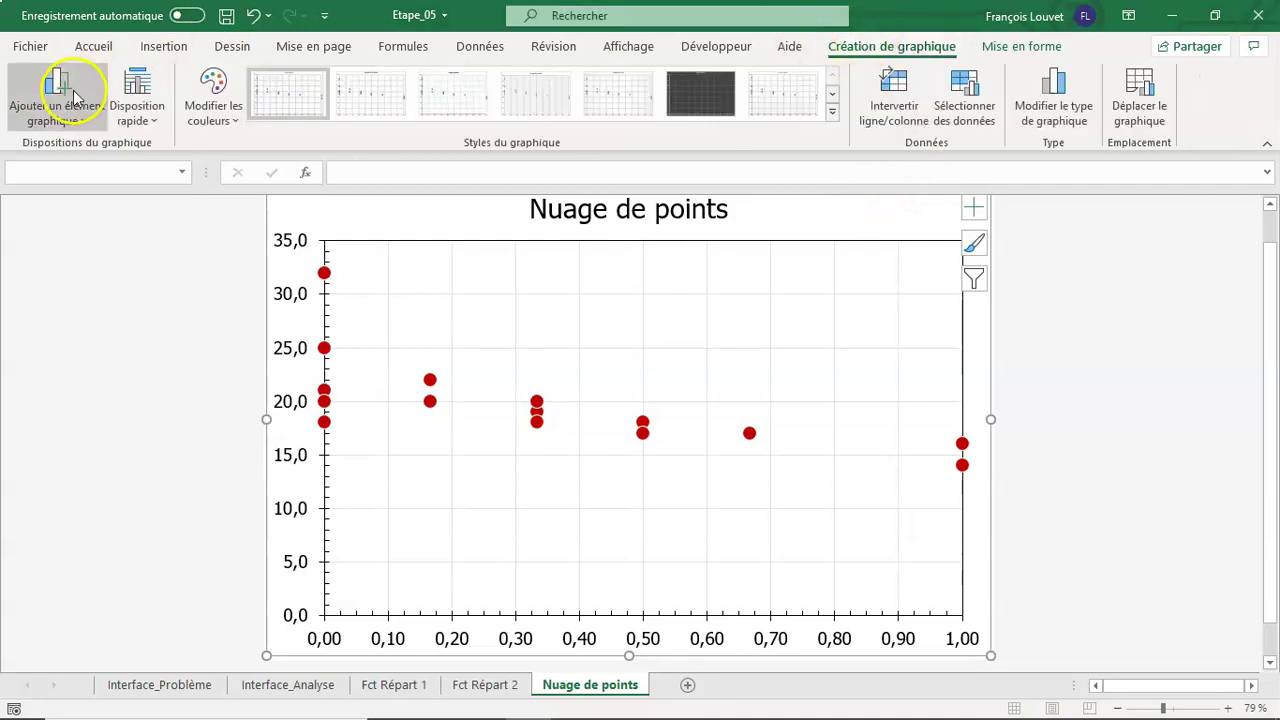
{"action": "left_click", "coordinate": [160, 172]}
{"action": "left_click", "coordinate": [236, 190]}
{"action": "type", "text": "="}
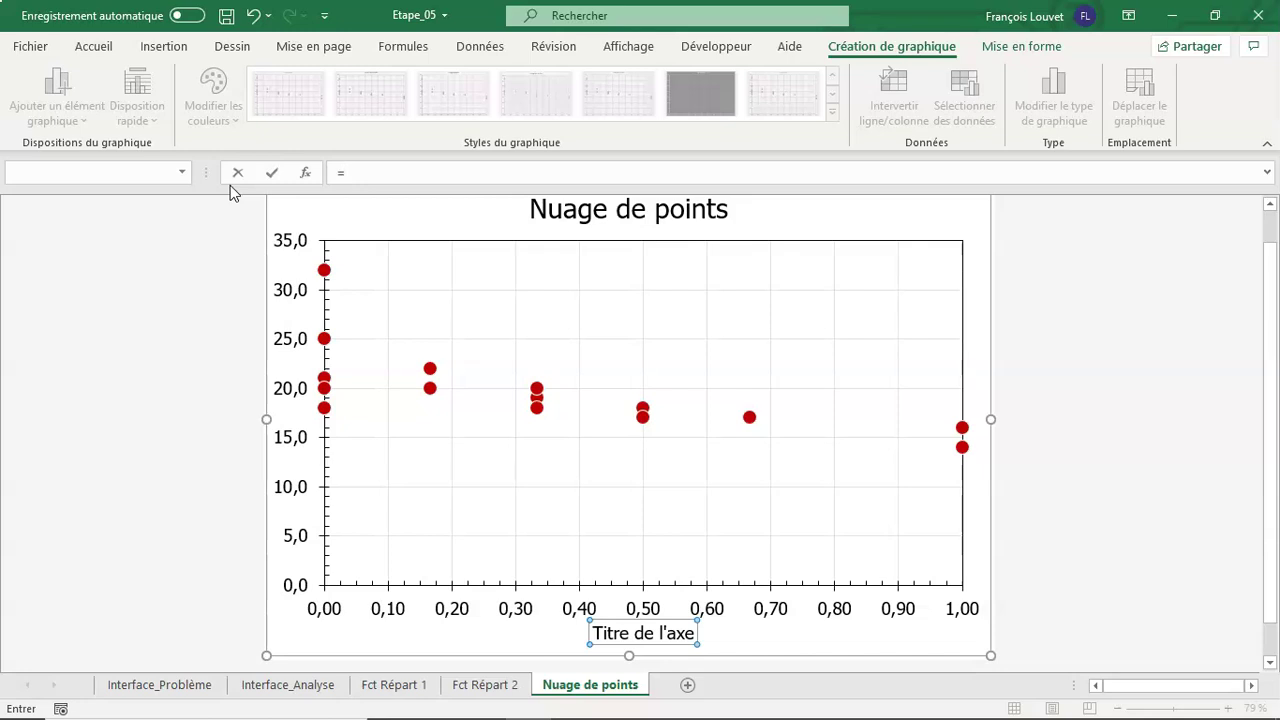
- Link the horizontal axis title to Interface_Analyse cell AL5
{"action": "left_click", "coordinate": [276, 688]}
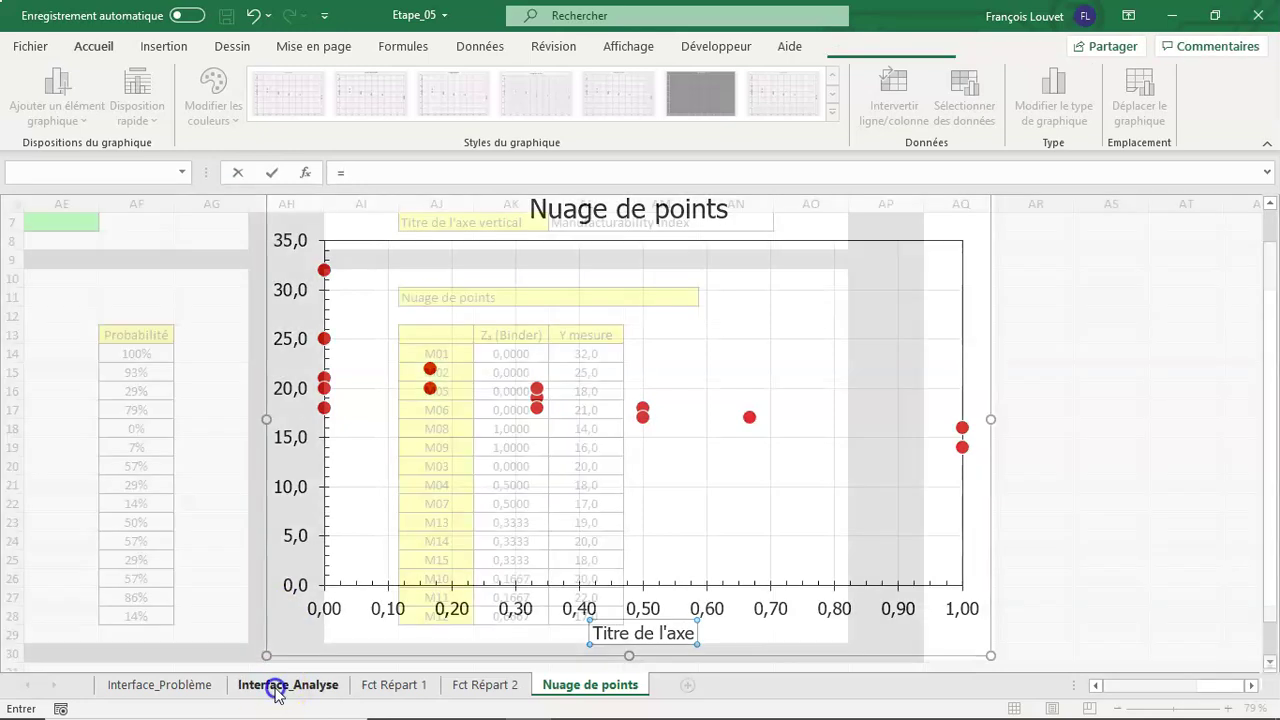
{"action": "scroll", "coordinate": [666, 566], "scroll_direction": "up", "scroll_amount": 2}
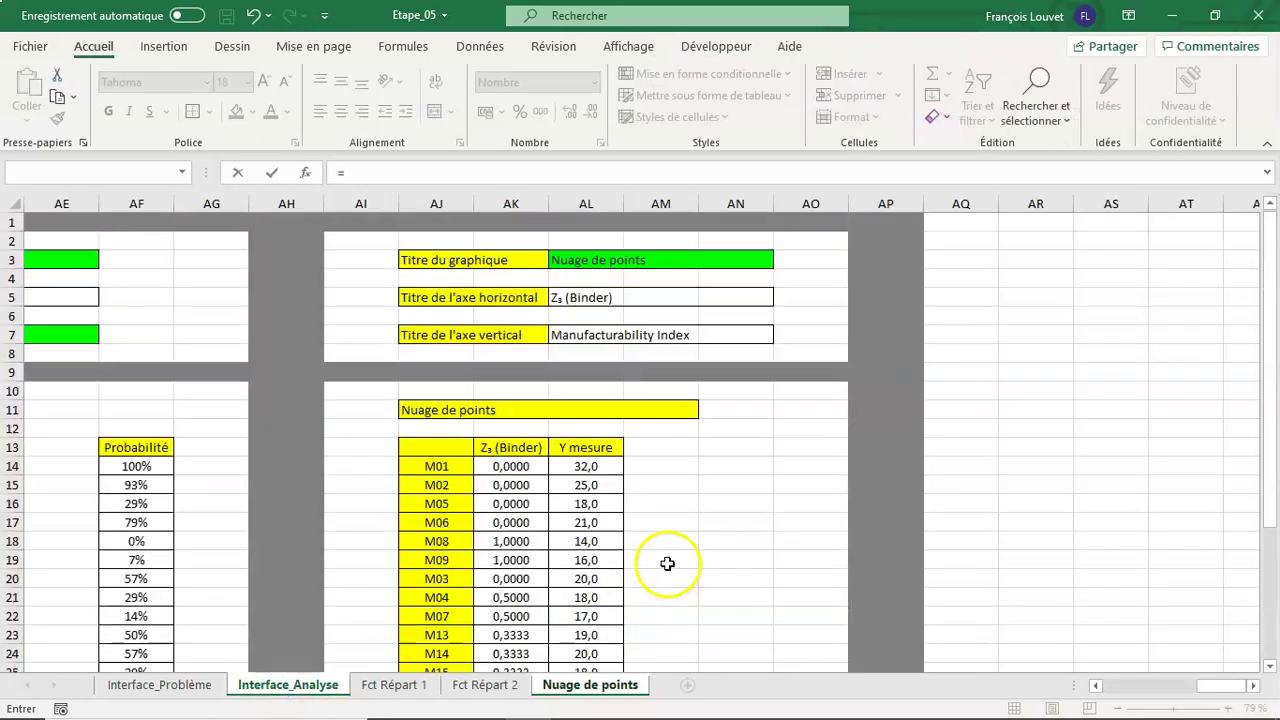
{"action": "left_click", "coordinate": [586, 299]}
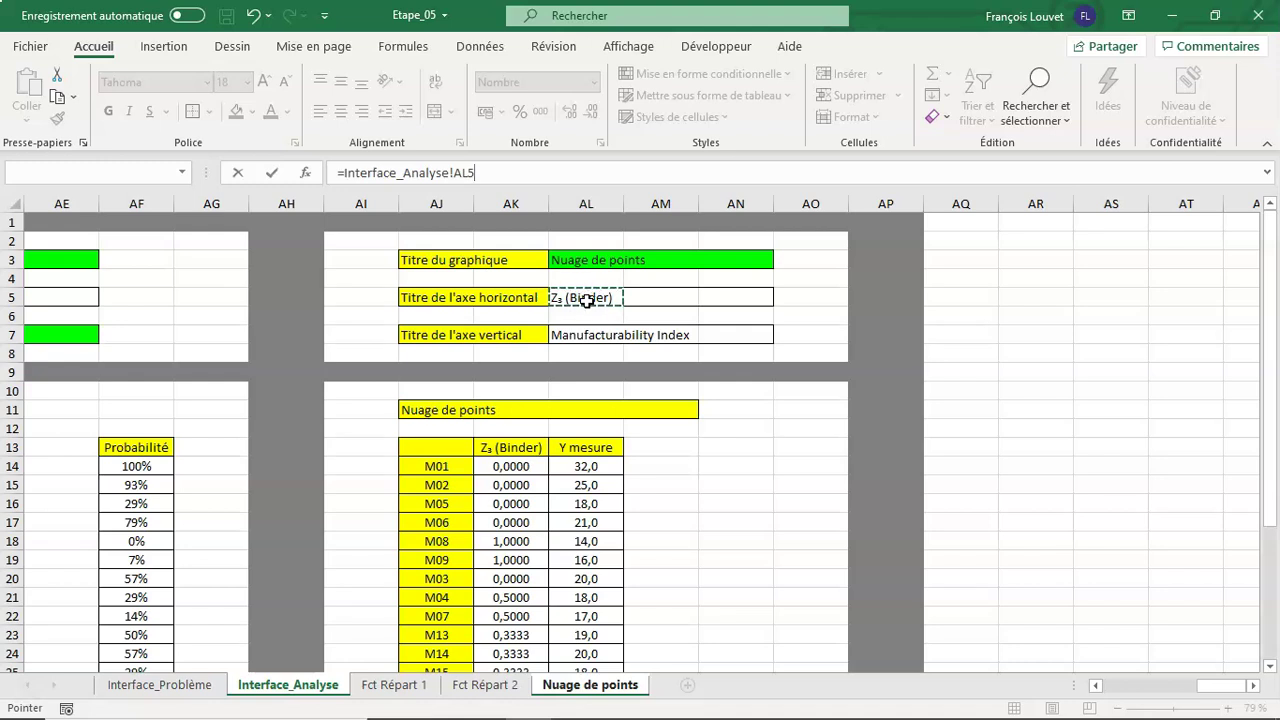
{"action": "key", "text": "Return"}
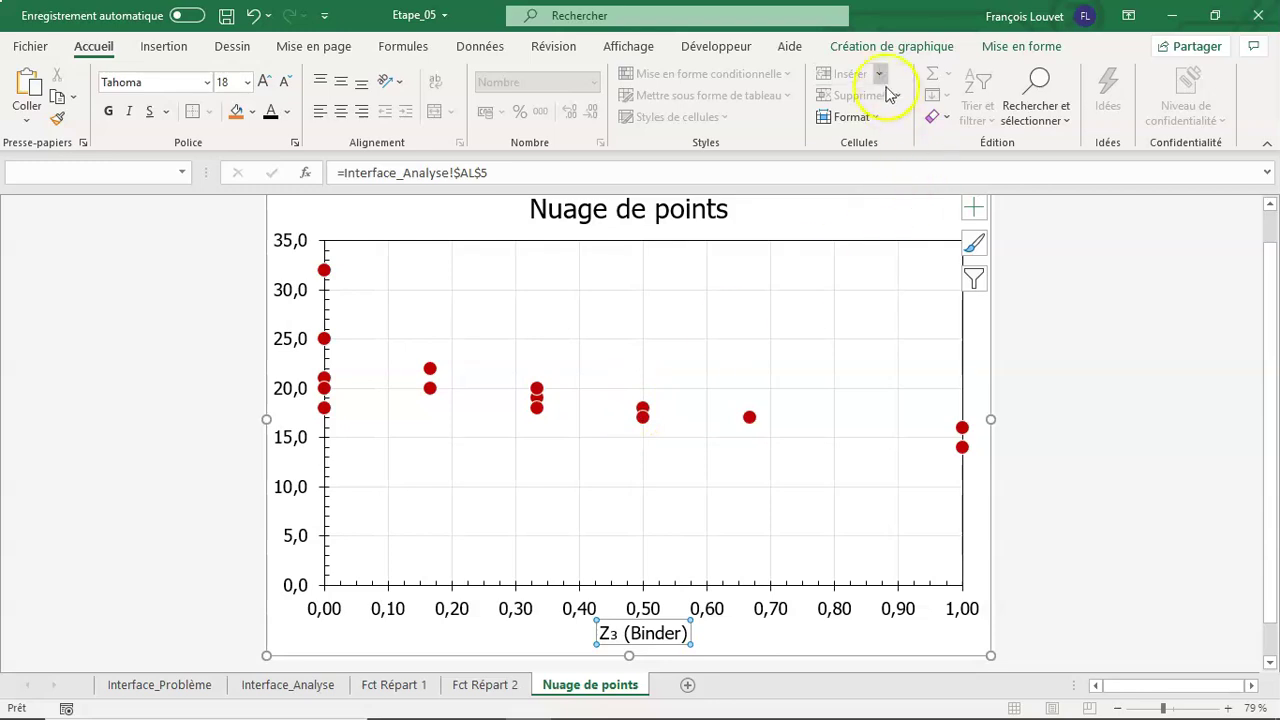
{"action": "left_click", "coordinate": [875, 46]}
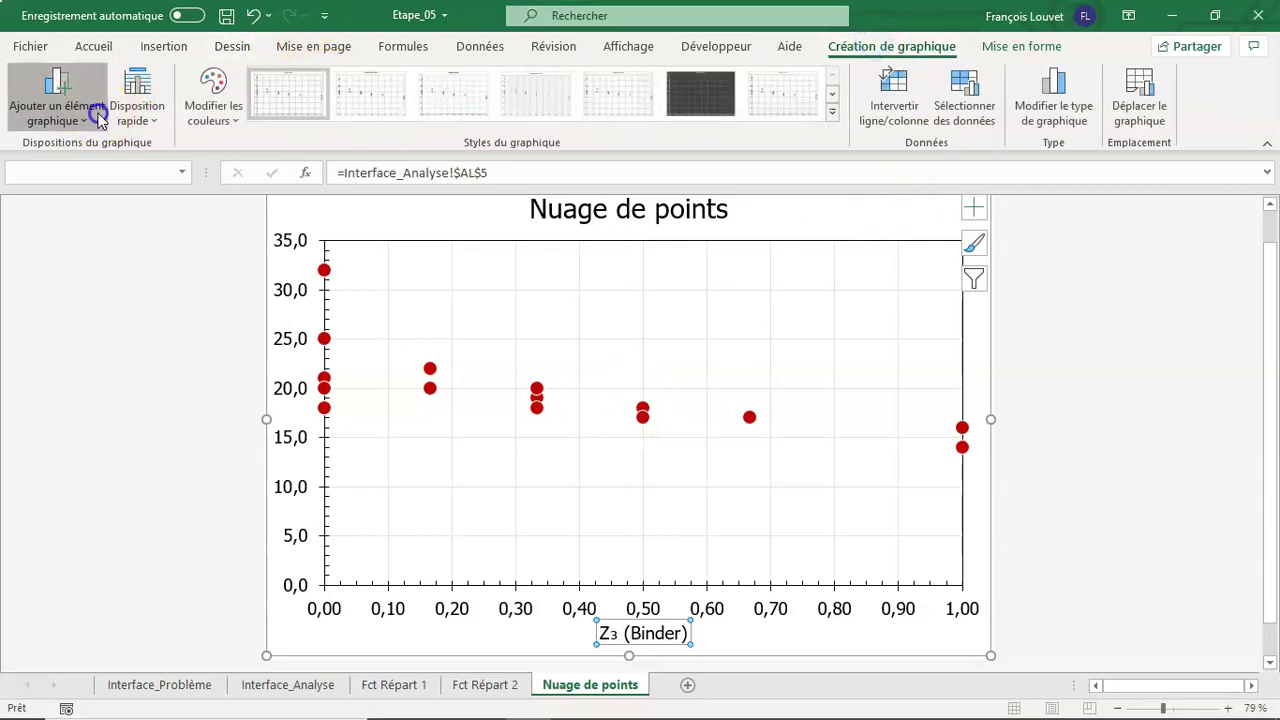
- Add a primary vertical axis title linked to Interface_Analyse!AL7, showing Manufacturability Index
{"action": "left_click", "coordinate": [92, 113]}
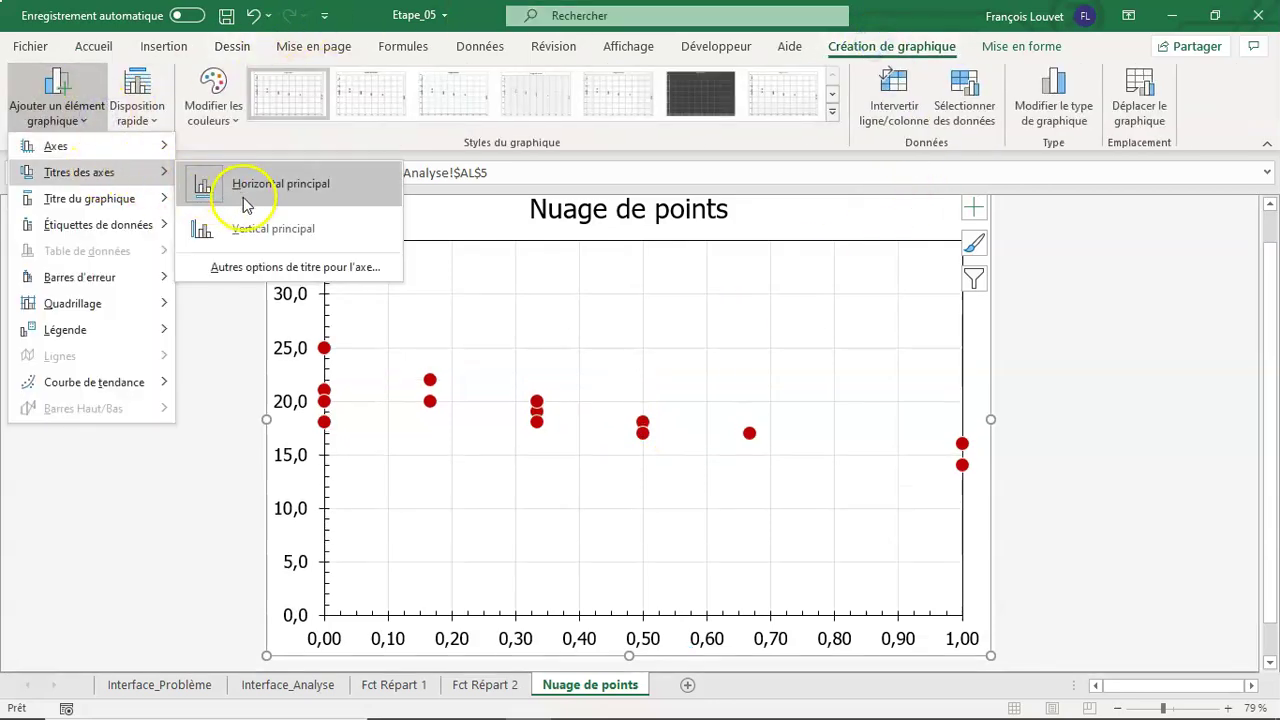
{"action": "left_click", "coordinate": [258, 228]}
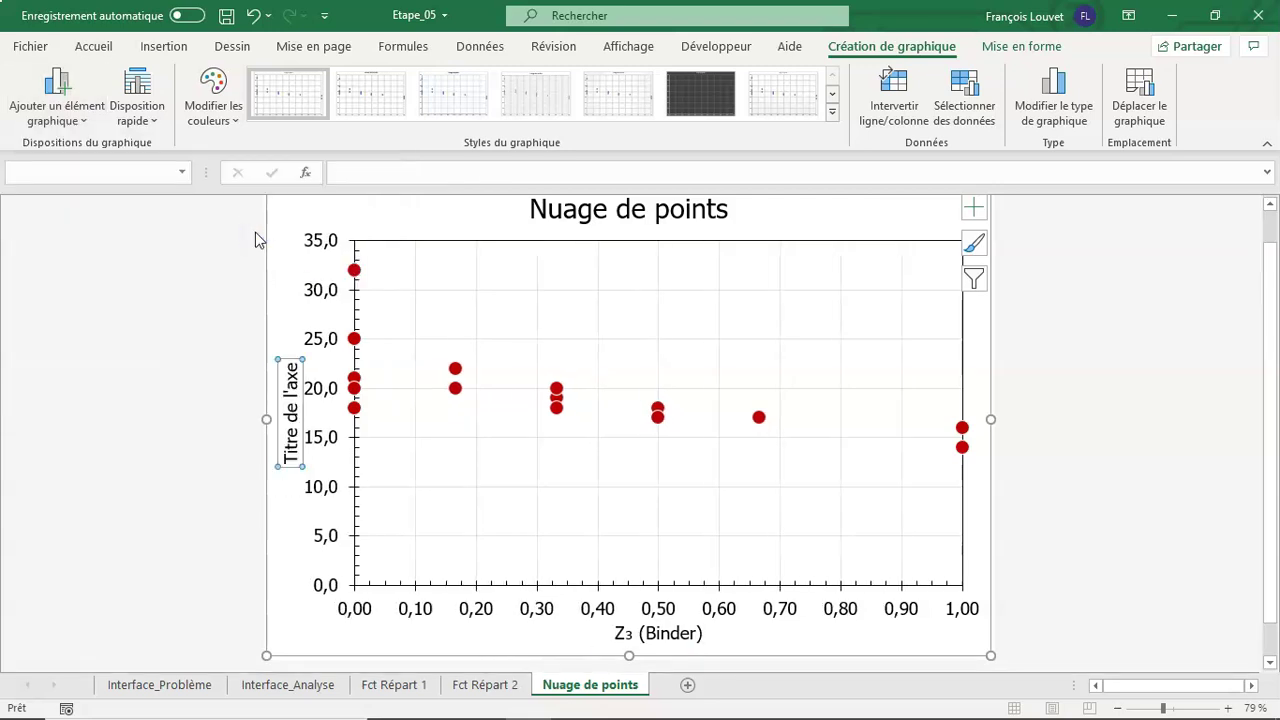
{"action": "type", "text": "="}
{"action": "left_click", "coordinate": [390, 537]}
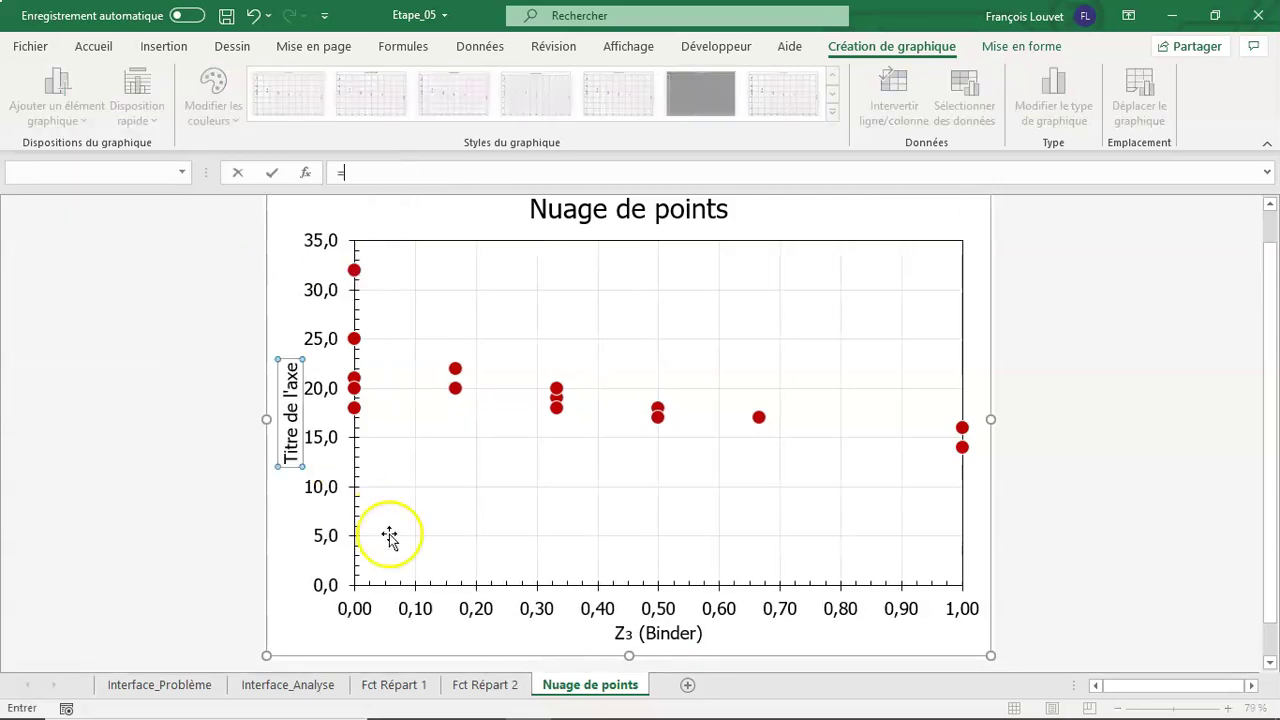
{"action": "left_click", "coordinate": [286, 685]}
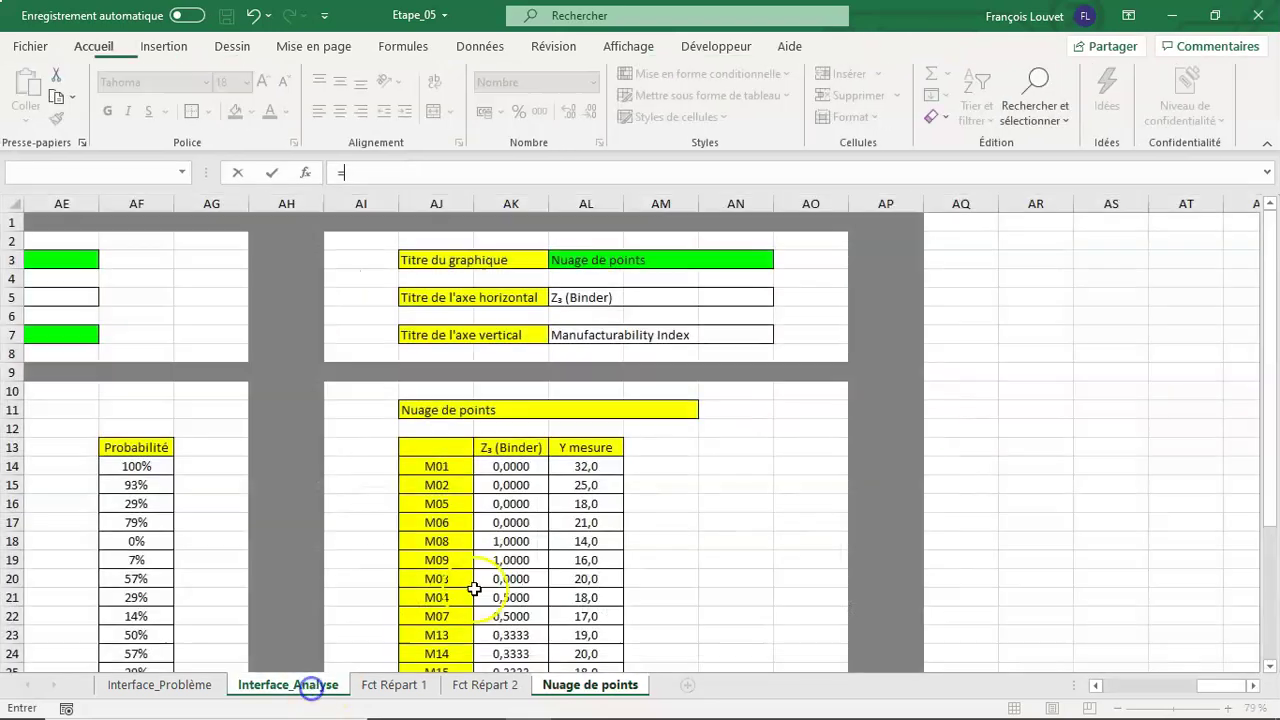
{"action": "left_click", "coordinate": [590, 336]}
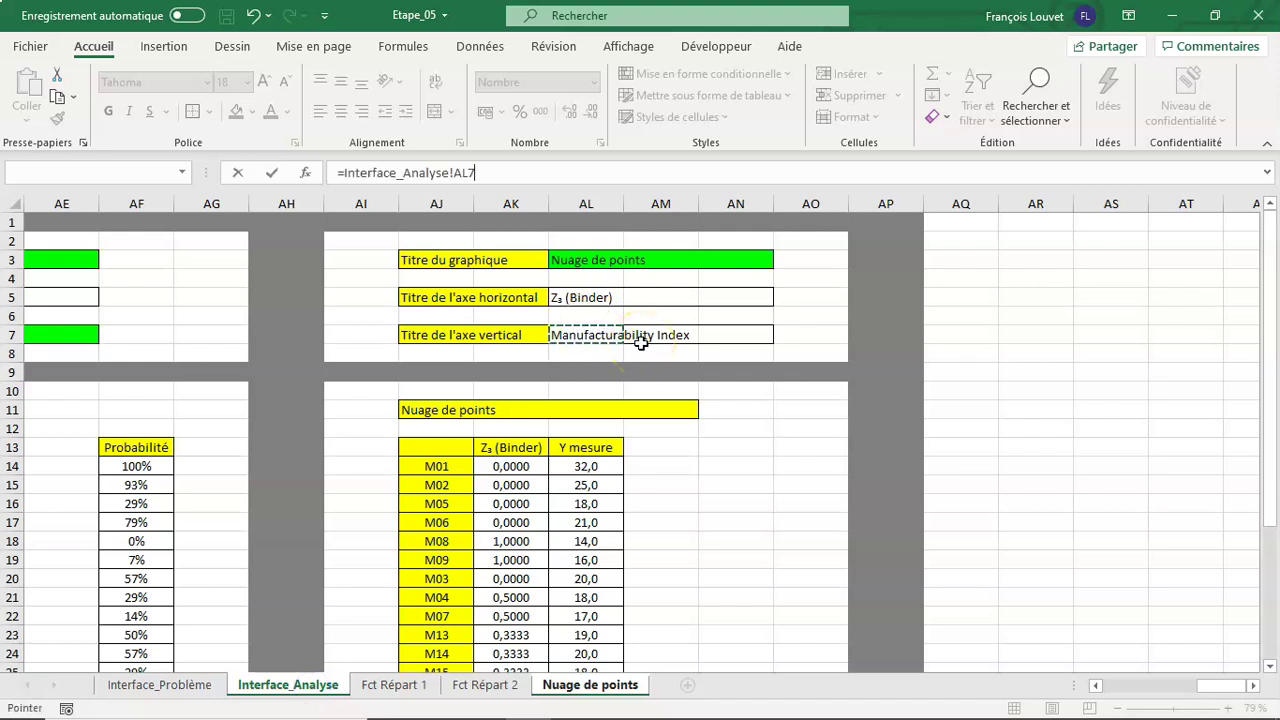
{"action": "key", "text": "Return"}
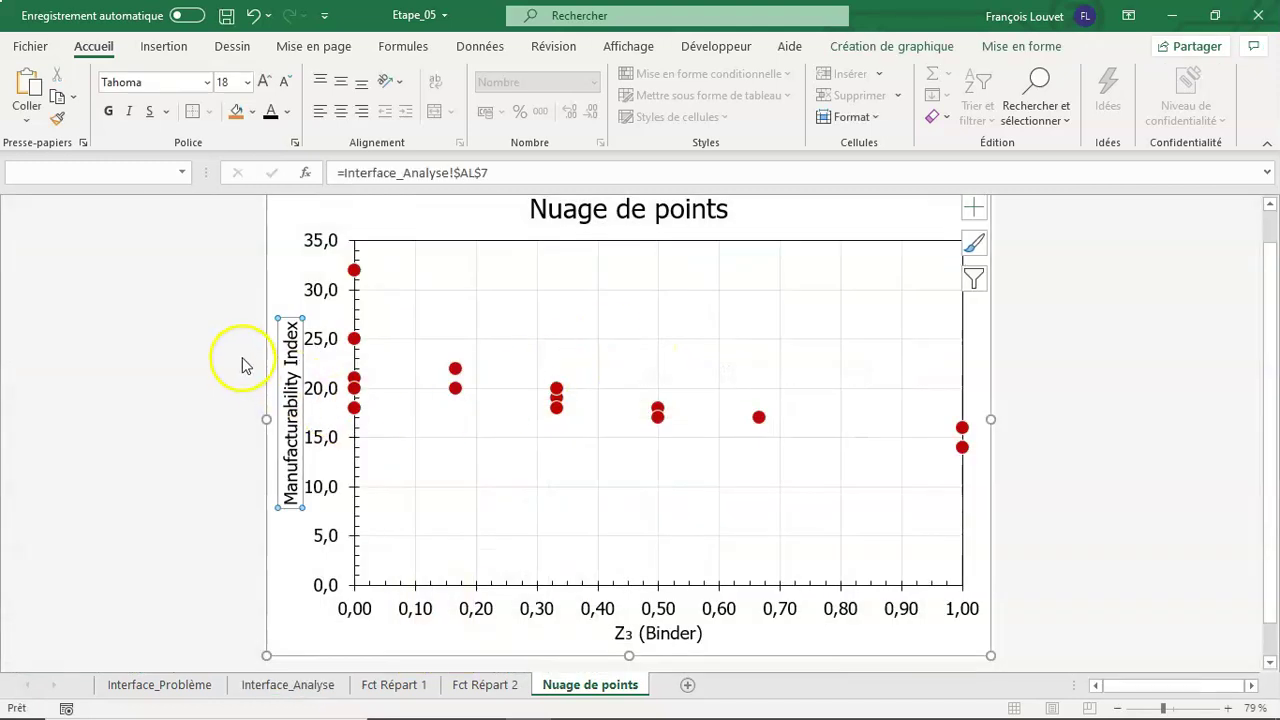
{"action": "left_click", "coordinate": [243, 364]}
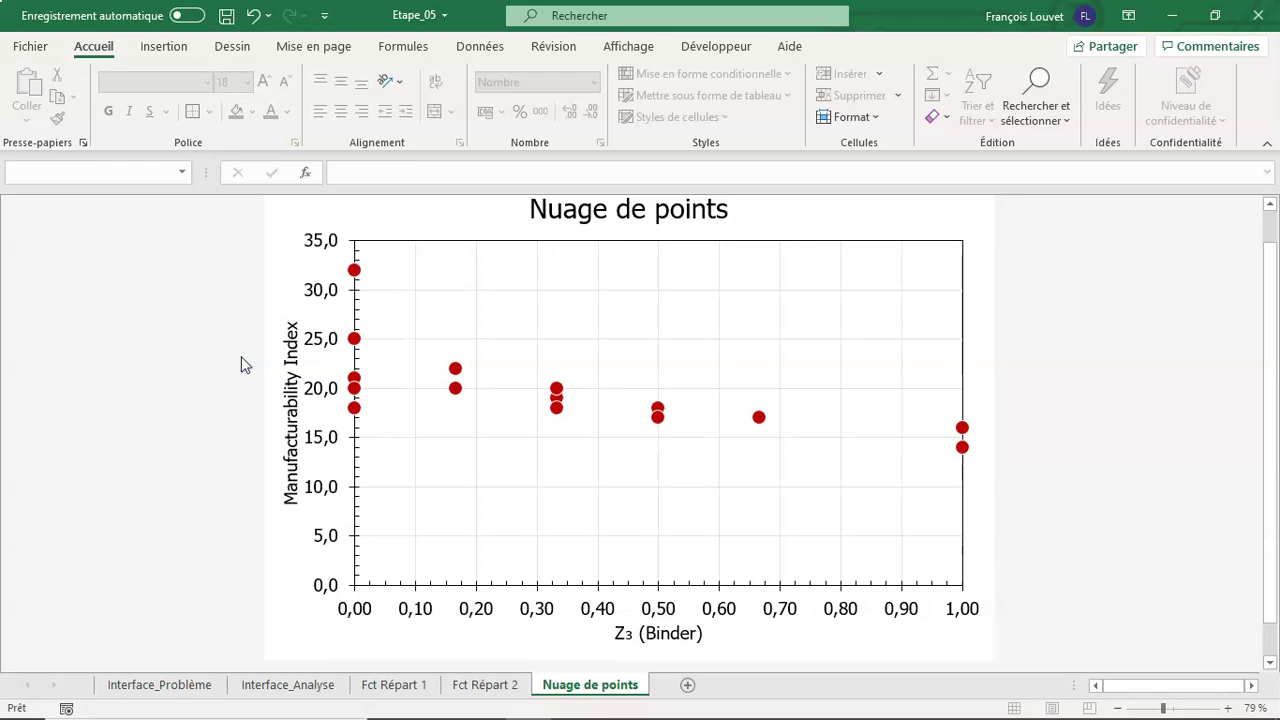
- Copy the response combo box from Interface_Problème and paste it onto the Nuage de points chart
{"action": "left_click", "coordinate": [160, 684]}
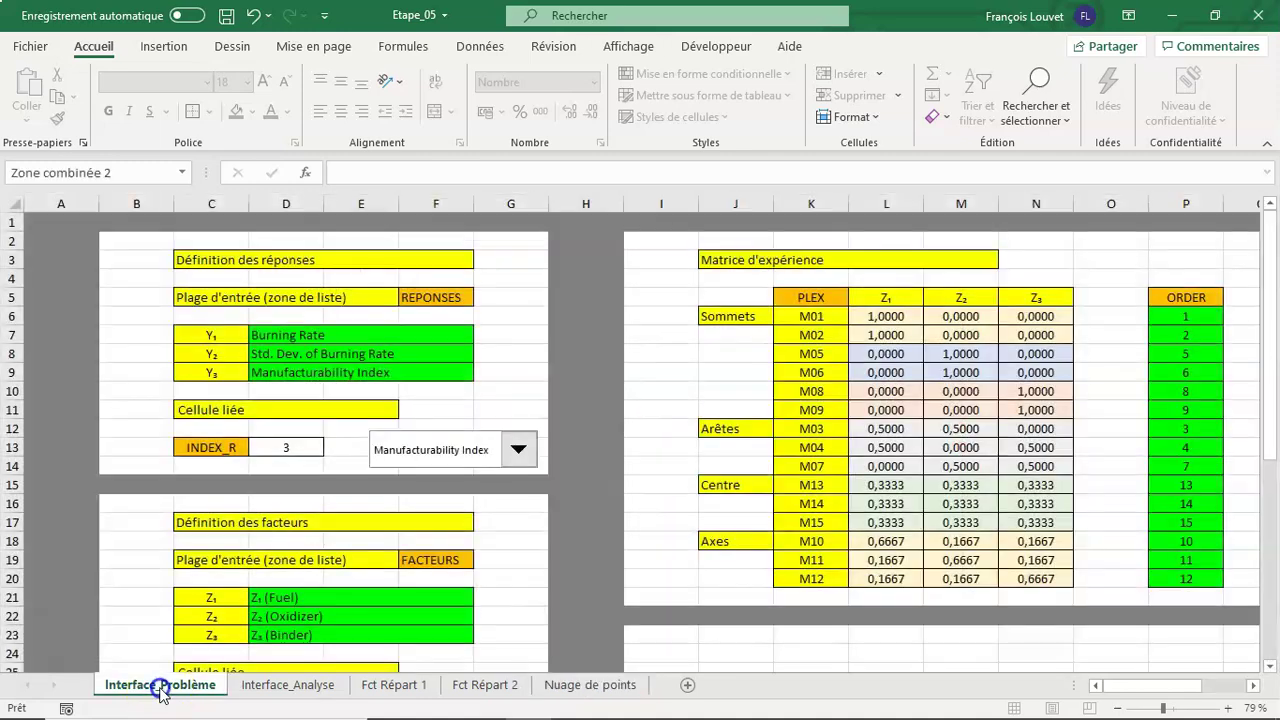
{"action": "right_click", "coordinate": [468, 457]}
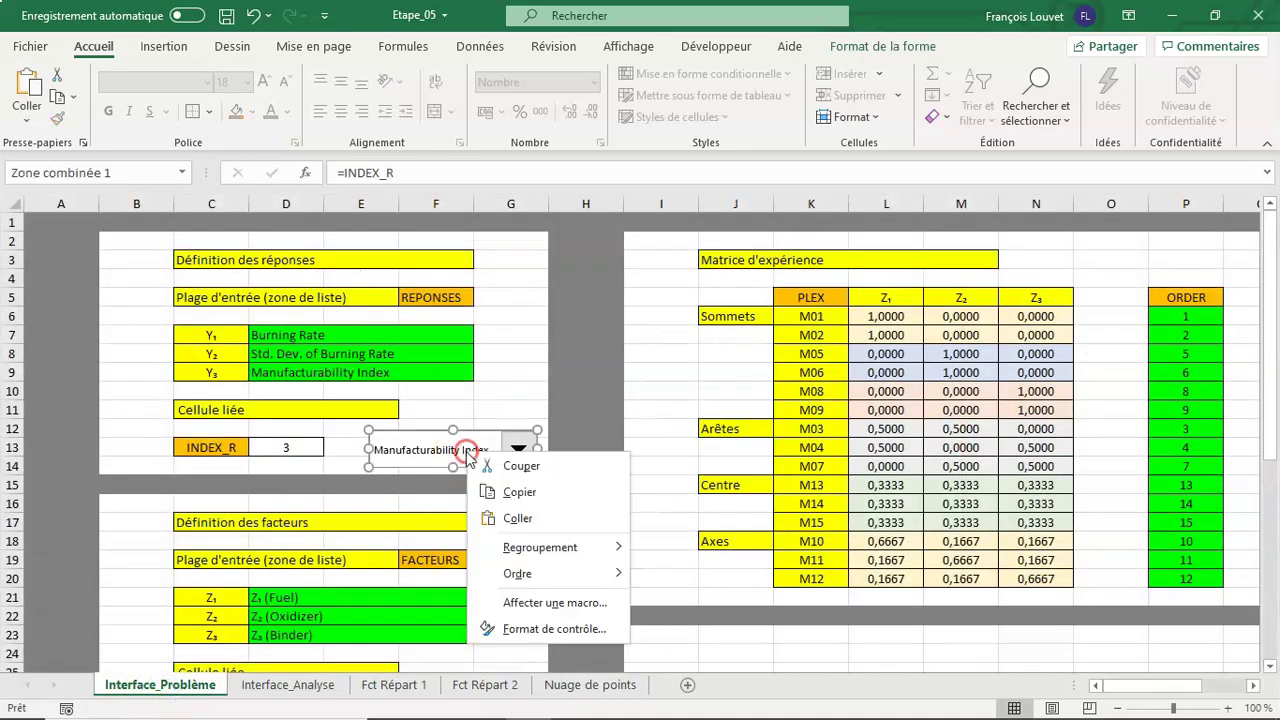
{"action": "left_click", "coordinate": [519, 494]}
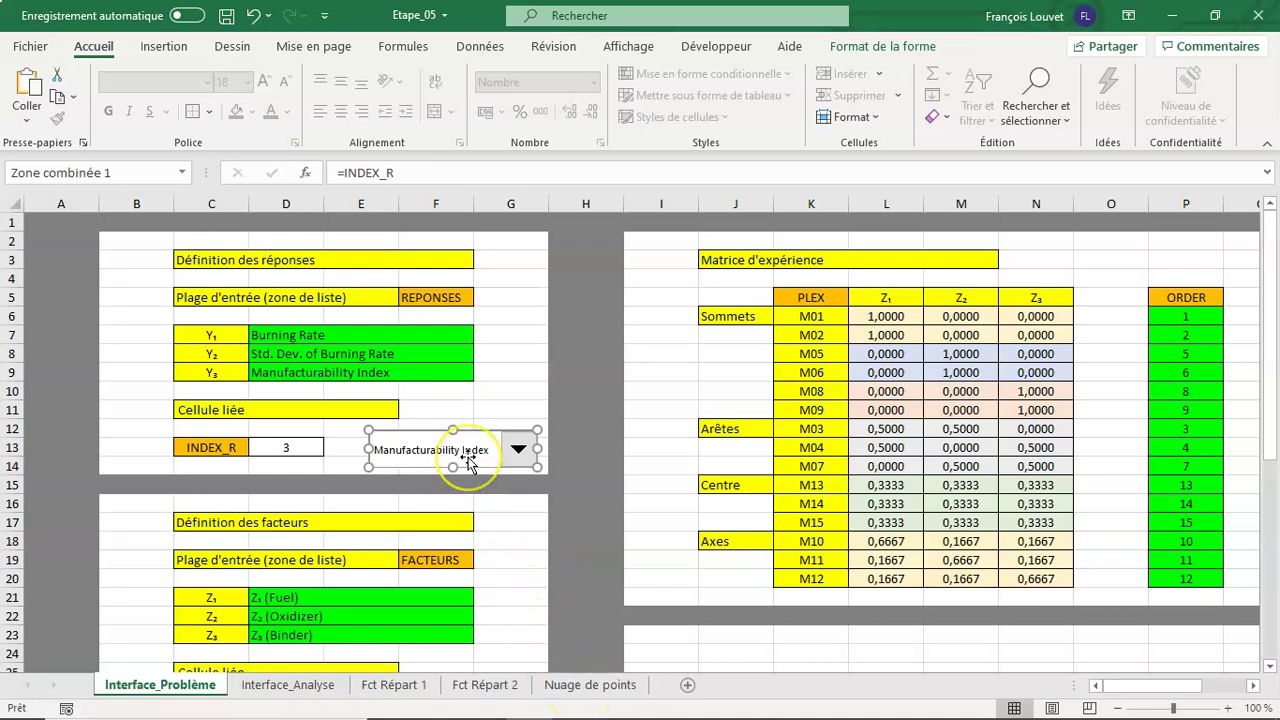
{"action": "left_click", "coordinate": [590, 684]}
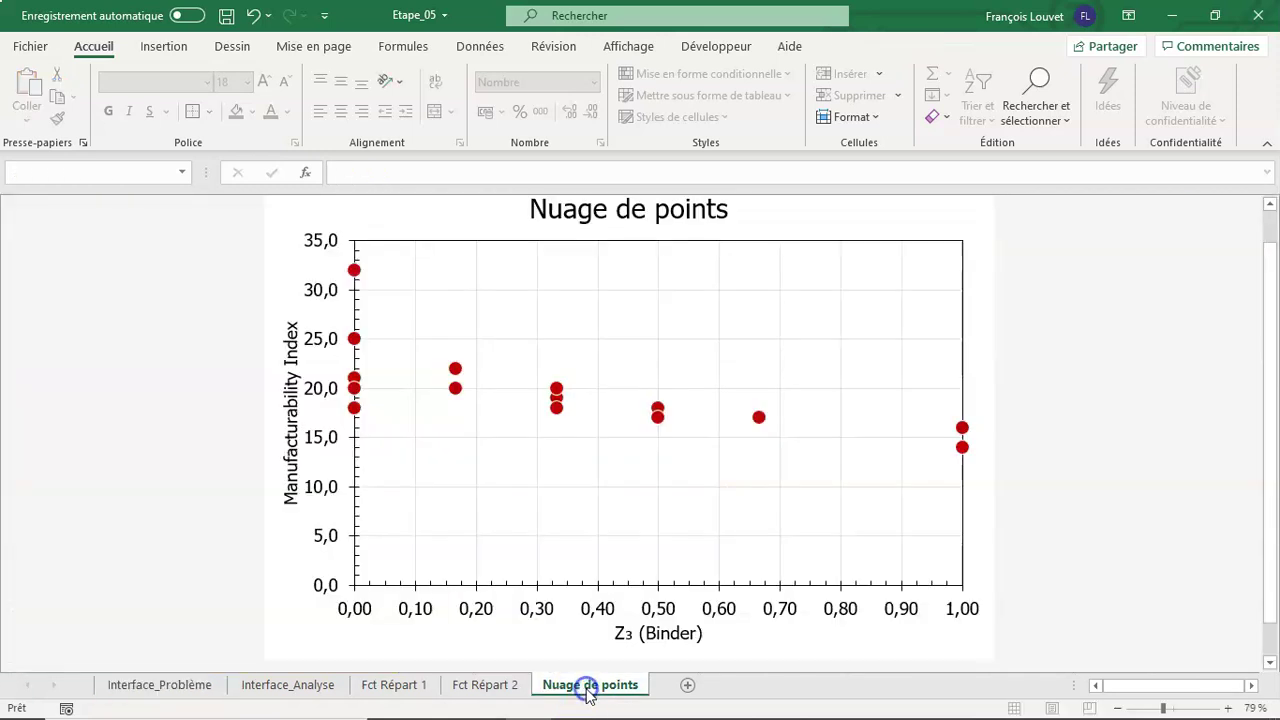
{"action": "left_click", "coordinate": [330, 205]}
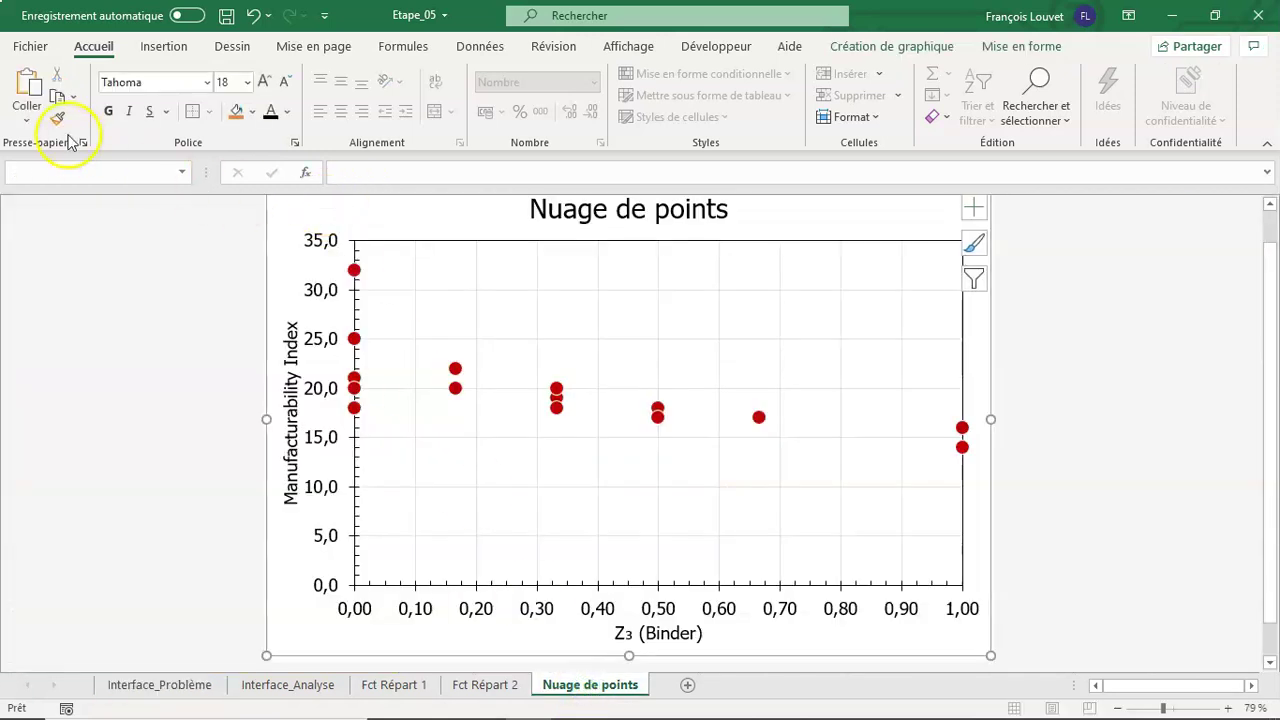
{"action": "left_click", "coordinate": [27, 85]}
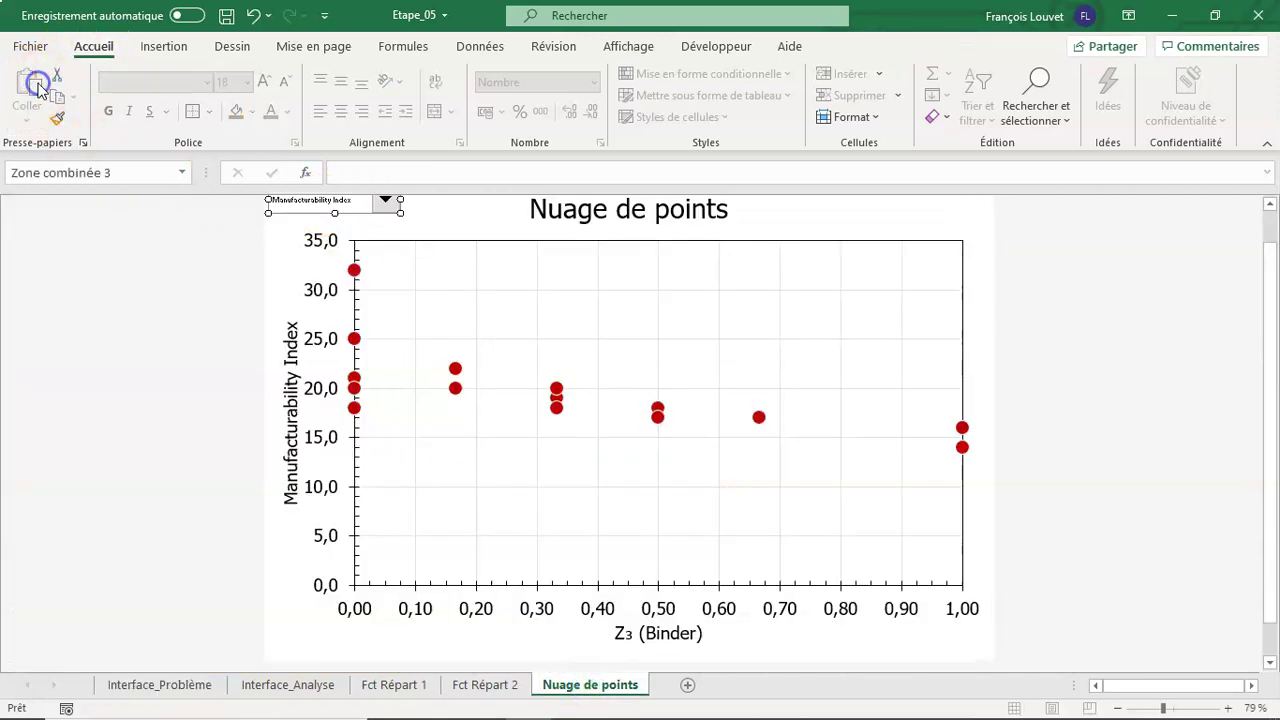
{"action": "scroll", "coordinate": [195, 296], "scroll_direction": "up", "scroll_amount": 1}
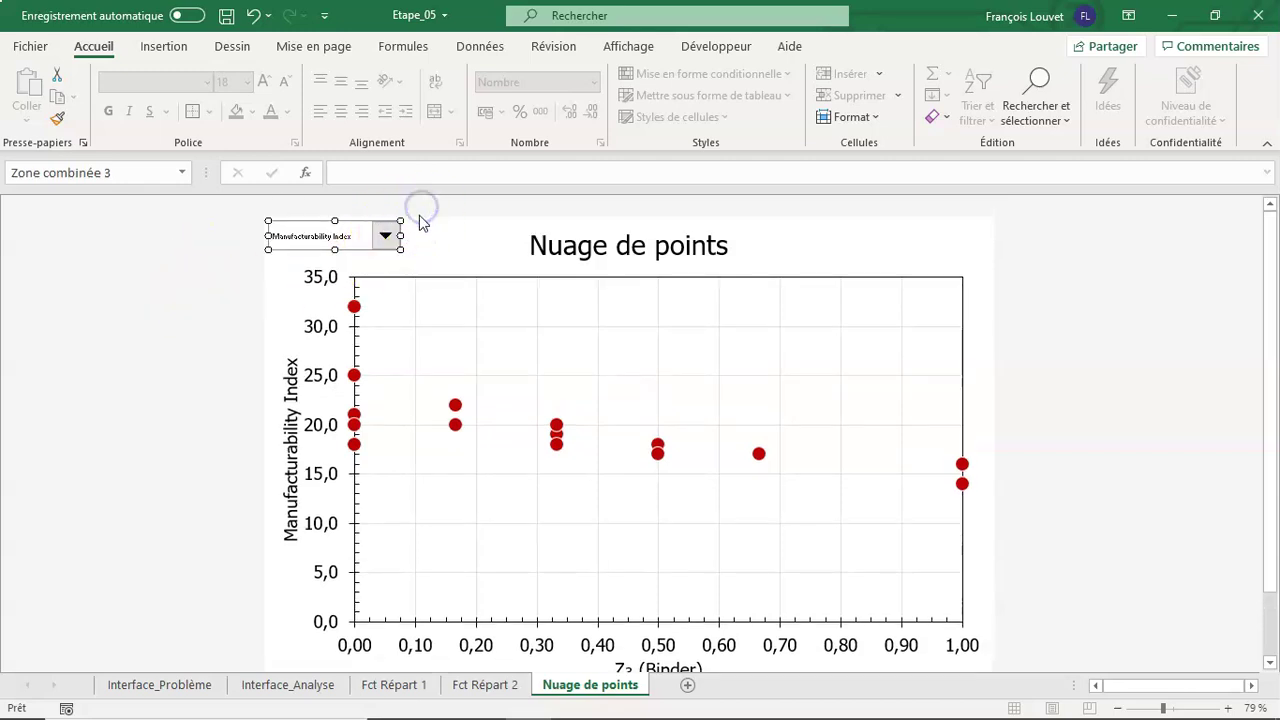
{"action": "left_click", "coordinate": [468, 229]}
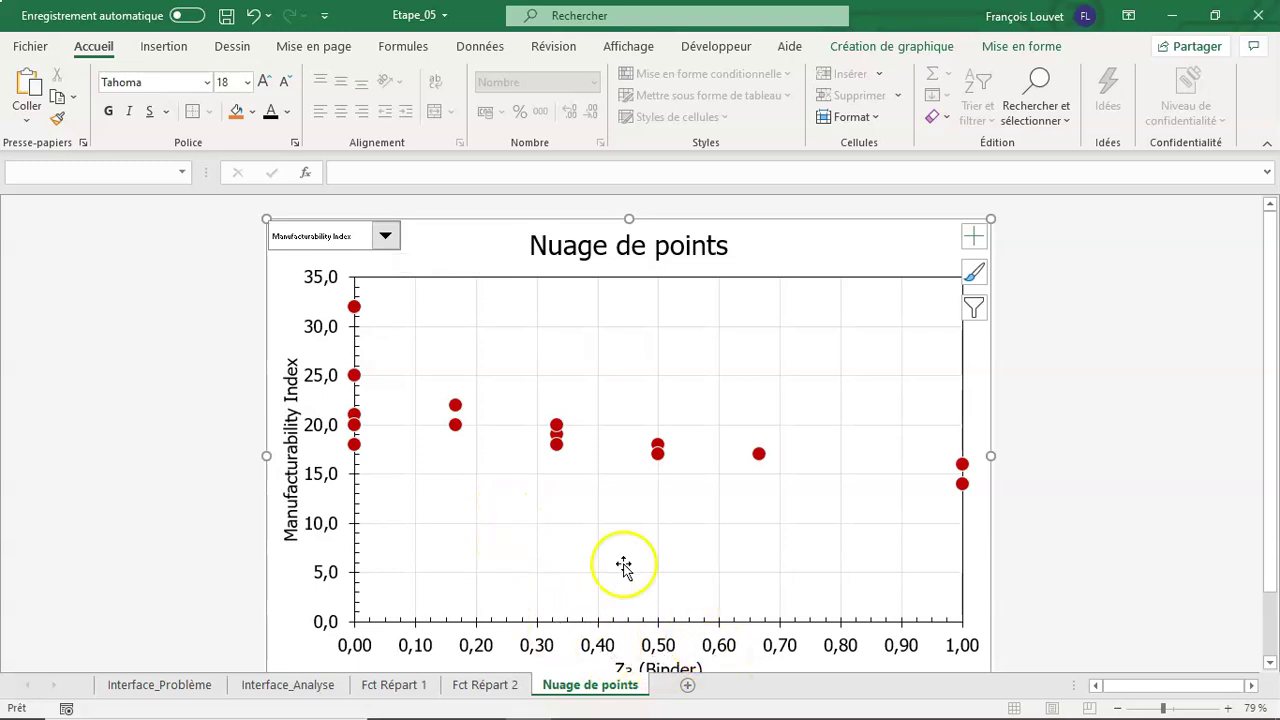
- Set the chart's response dropdown to Std. Dev. of Burning Rate, via Burning Rate, and select the series
{"action": "left_click", "coordinate": [385, 236]}
{"action": "left_click", "coordinate": [363, 258]}
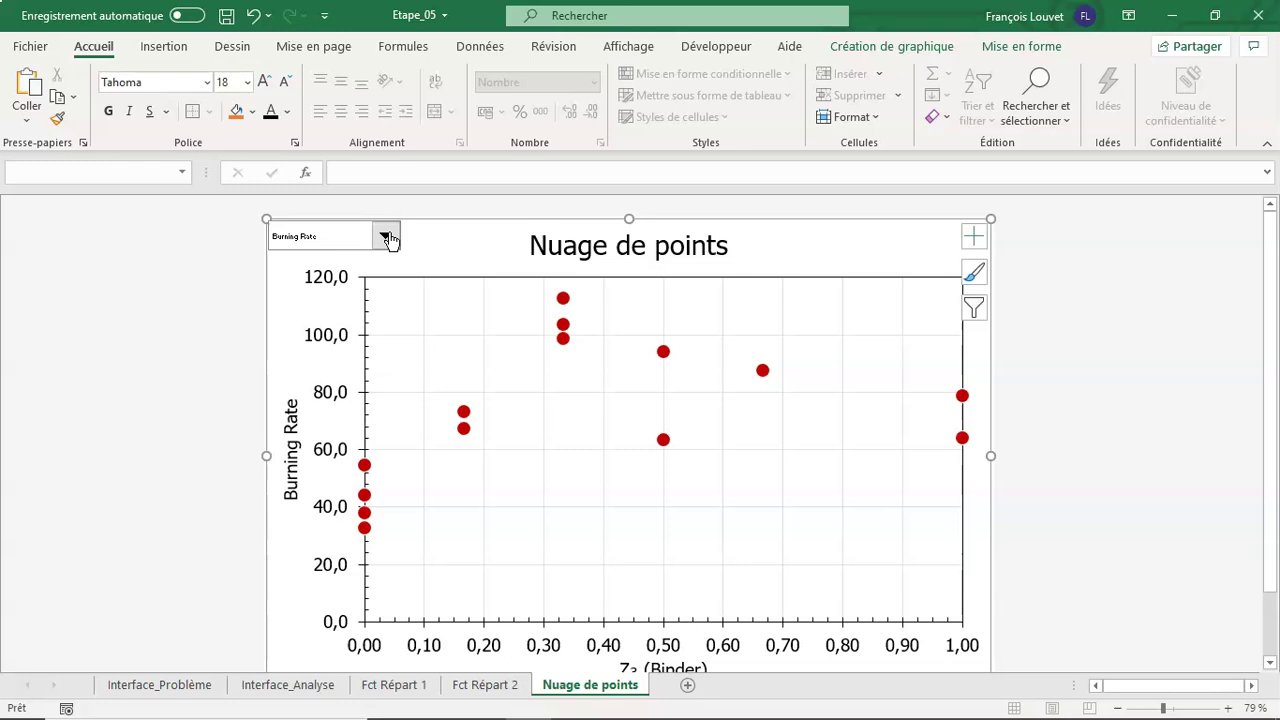
{"action": "left_click", "coordinate": [386, 237]}
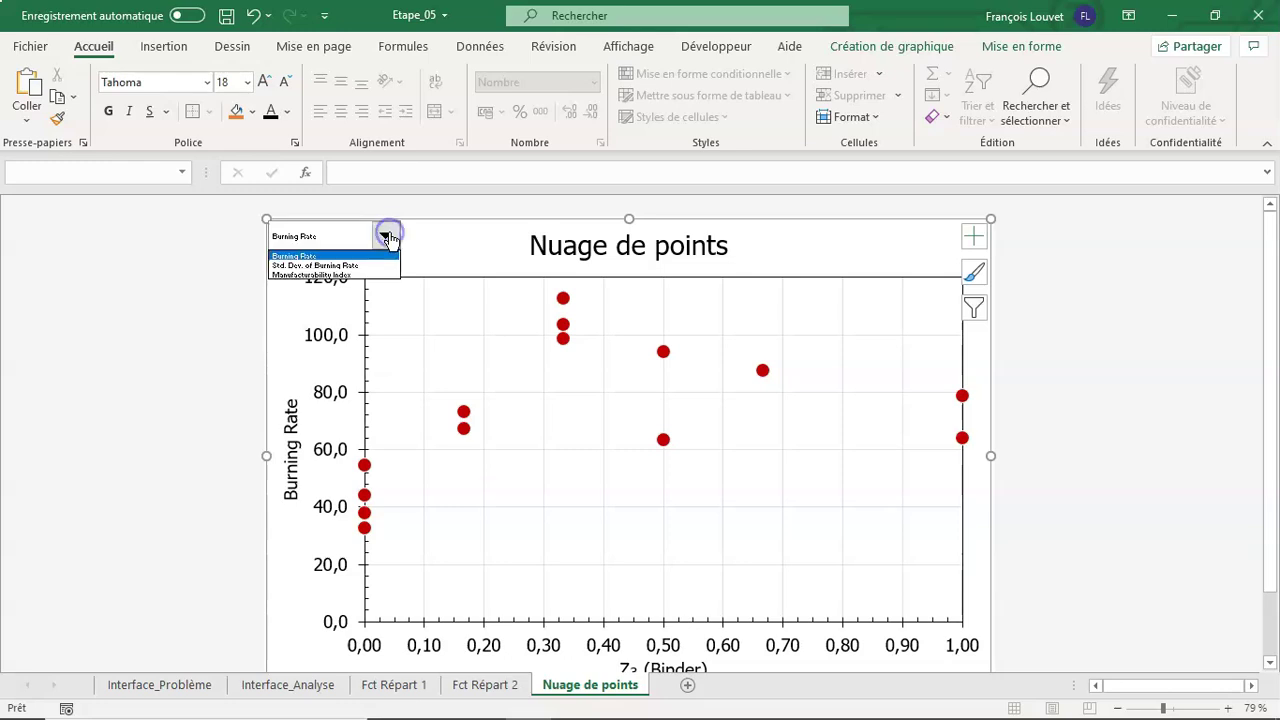
{"action": "left_click", "coordinate": [380, 266]}
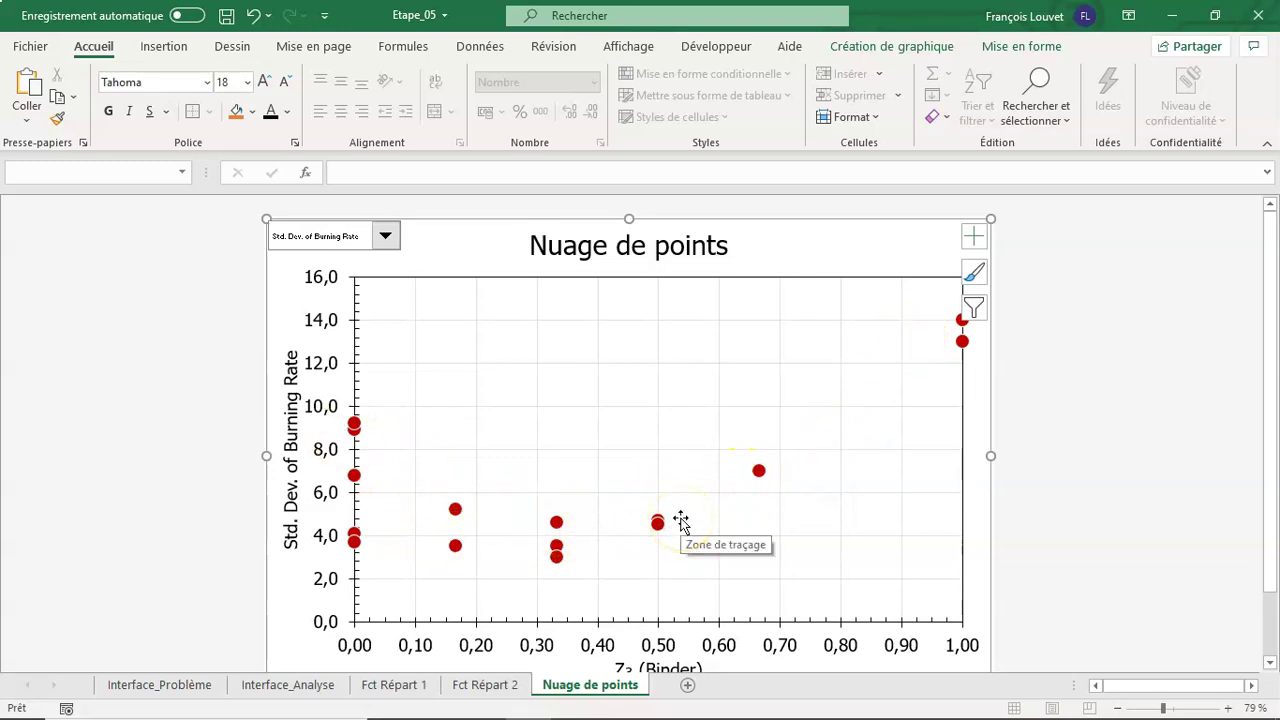
{"action": "mouse_move", "coordinate": [557, 546]}
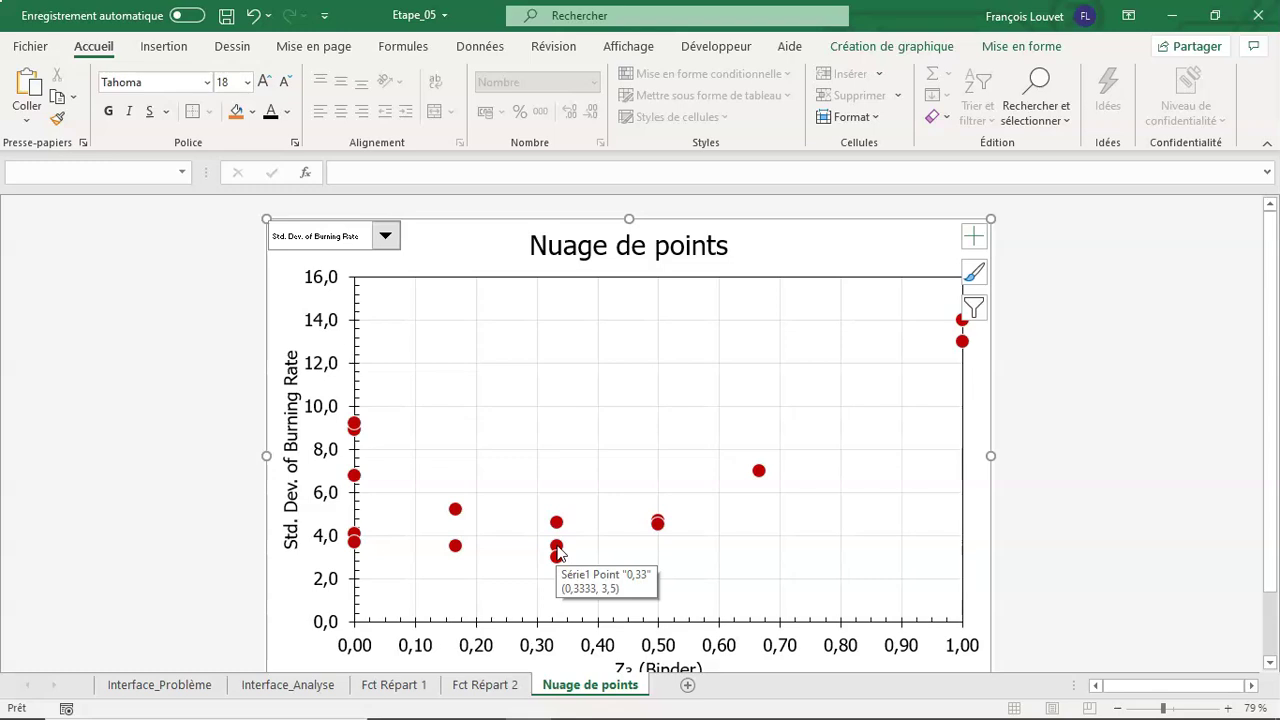
{"action": "left_click", "coordinate": [558, 552]}
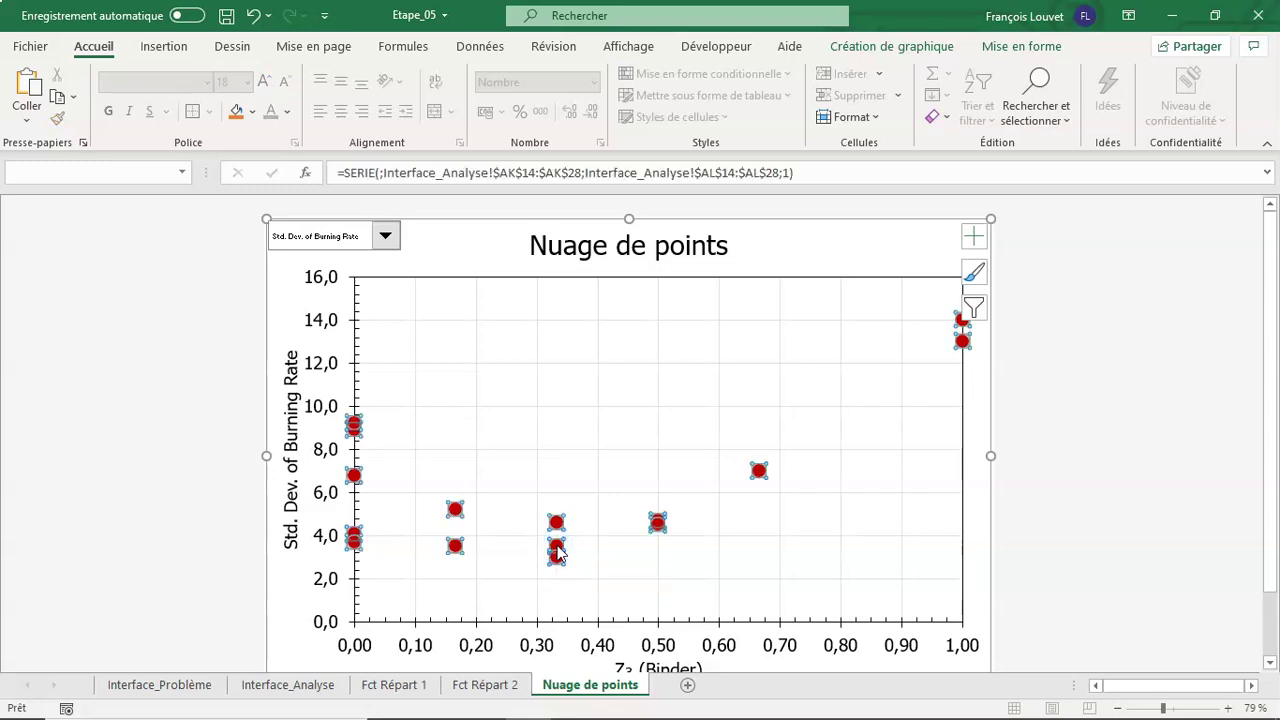
- Add a trendline to the scatter chart's data series
{"action": "left_click", "coordinate": [1020, 46]}
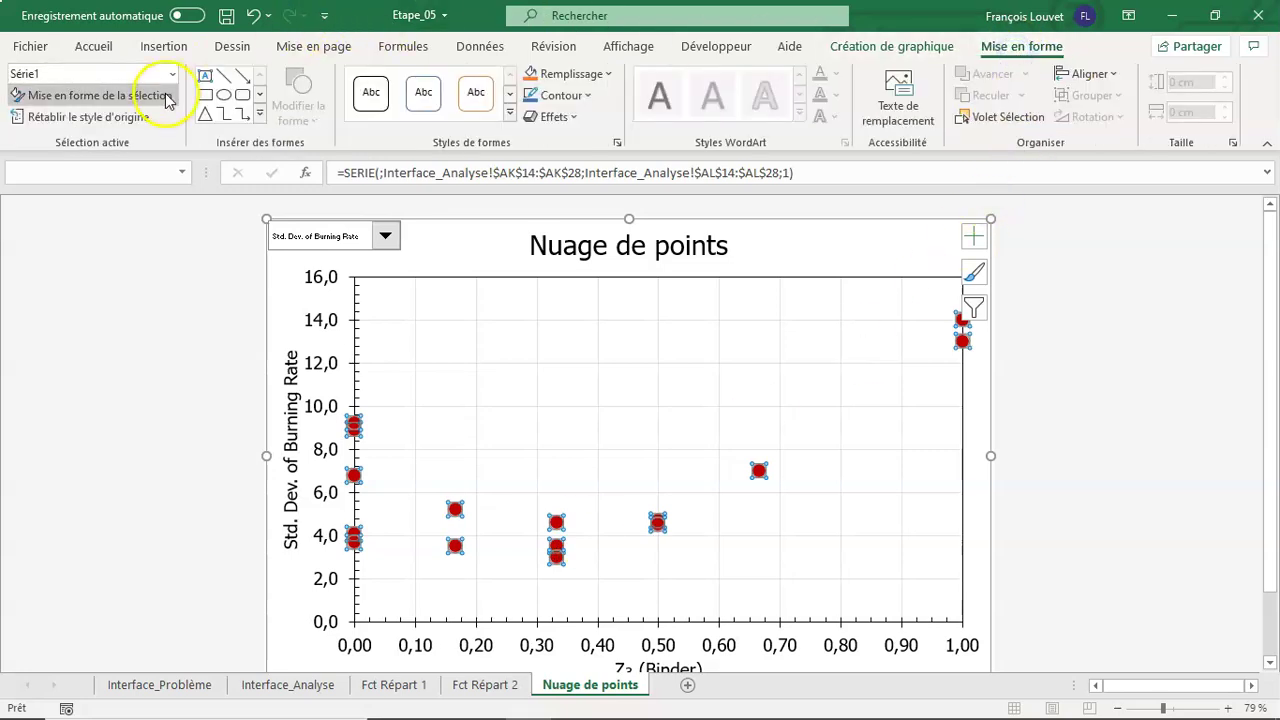
{"action": "left_click", "coordinate": [874, 48]}
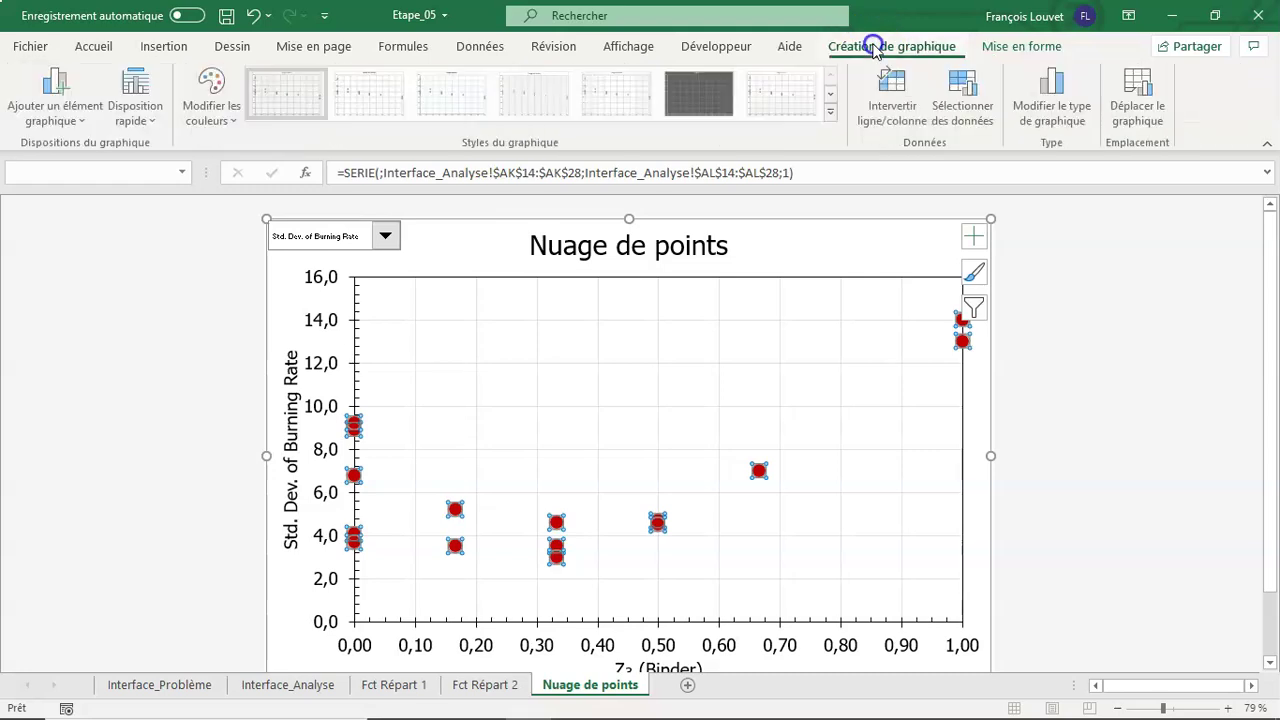
{"action": "right_click", "coordinate": [757, 478]}
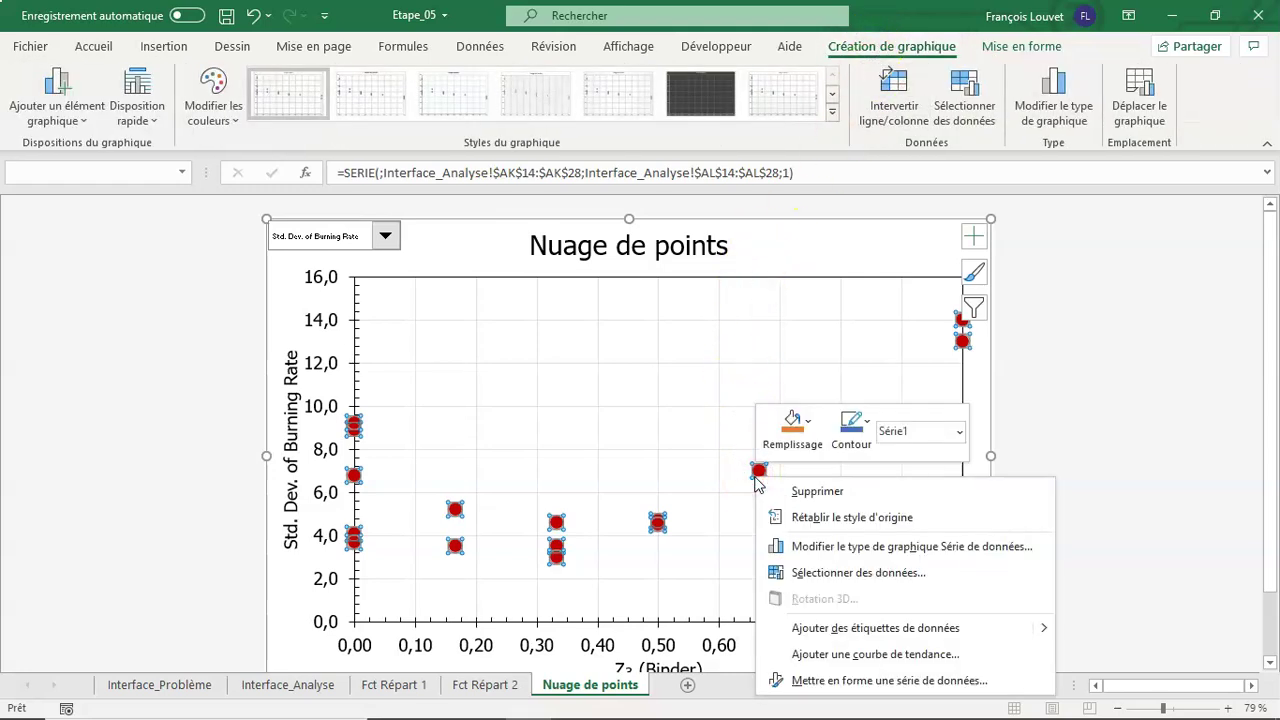
{"action": "left_click", "coordinate": [891, 655]}
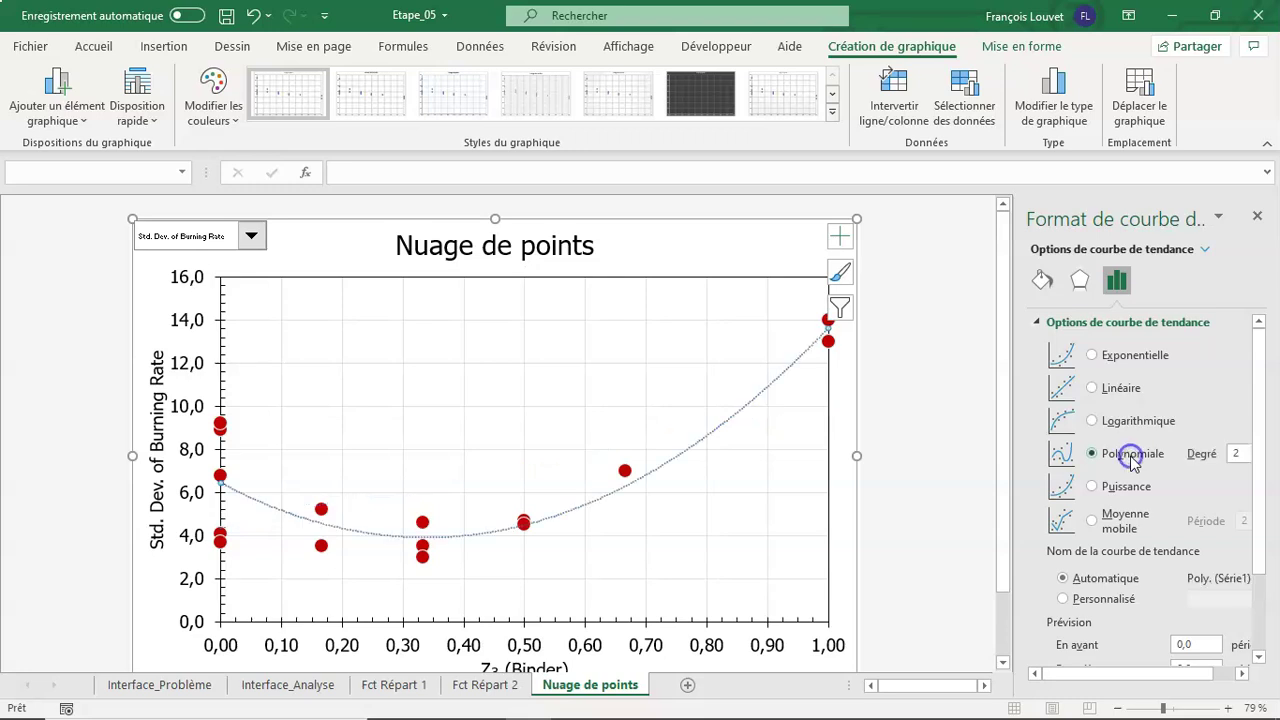
- Make the trendline a degree-3 polynomial and close the trendline formatting pane
{"action": "left_click", "coordinate": [1238, 455]}
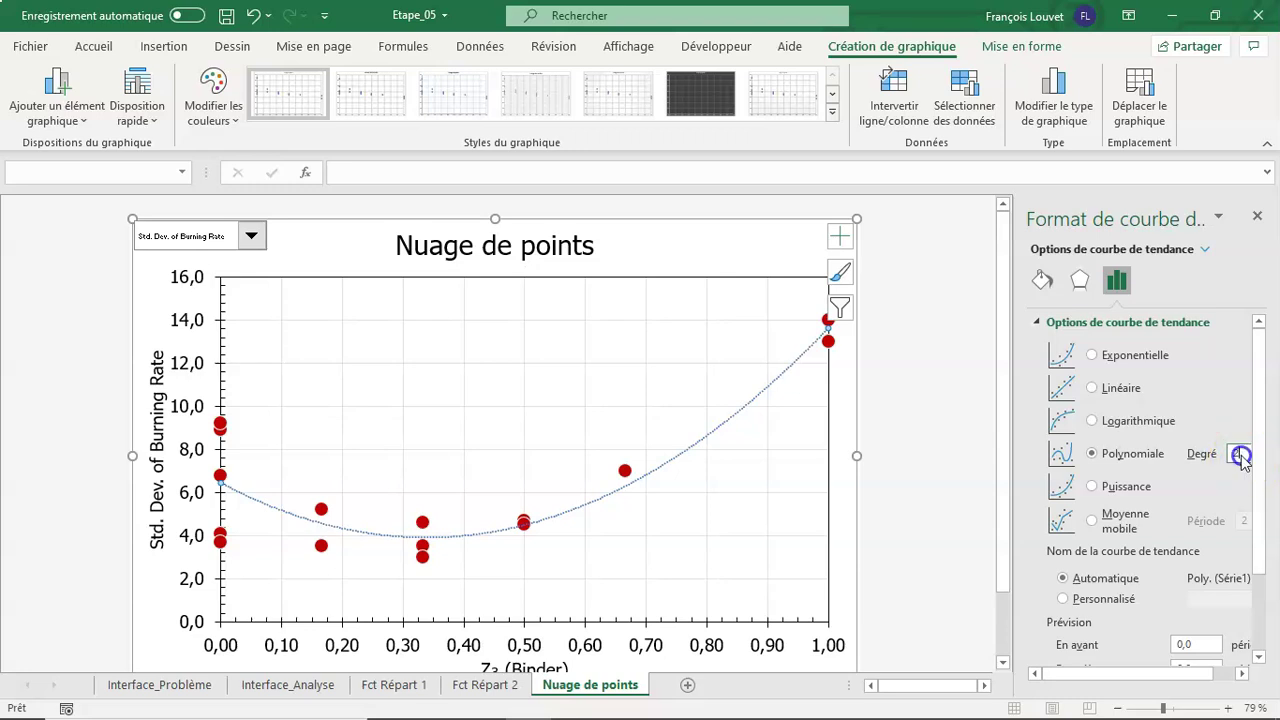
{"action": "type", "text": "3"}
{"action": "key", "text": "Return"}
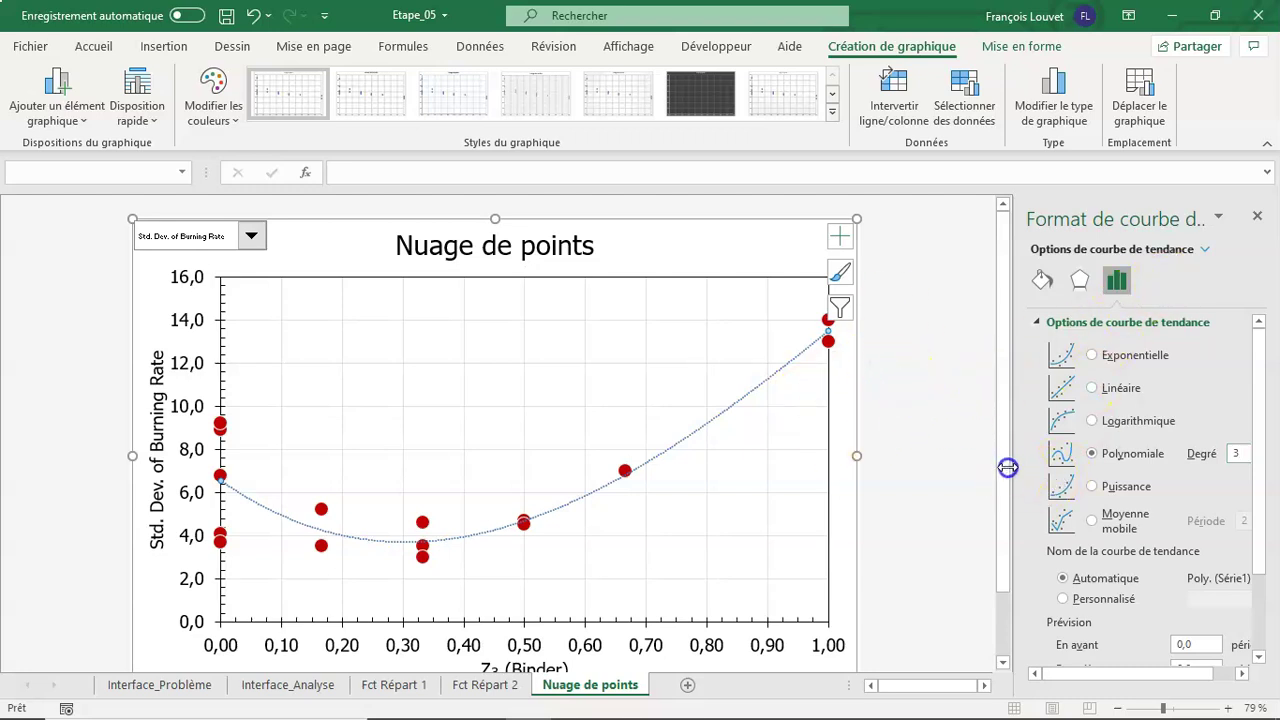
{"action": "left_click_drag", "start_coordinate": [1007, 467], "coordinate": [895, 454]}
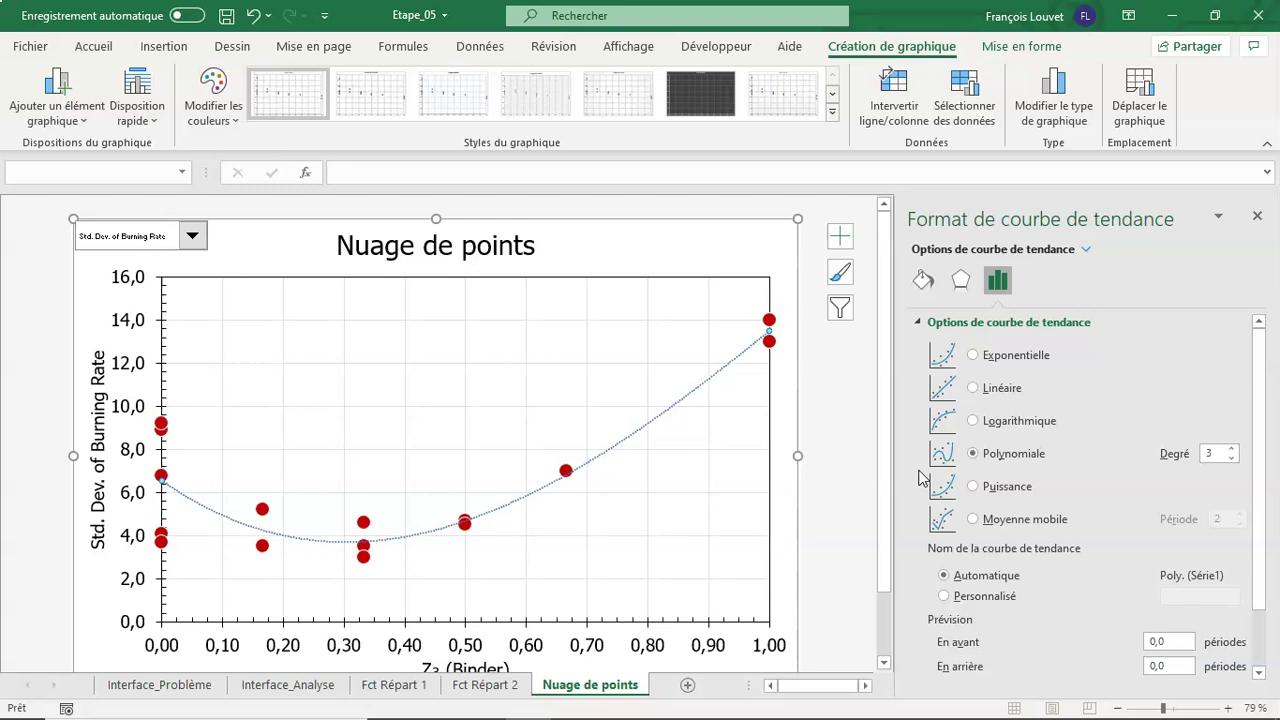
{"action": "left_click", "coordinate": [1072, 314]}
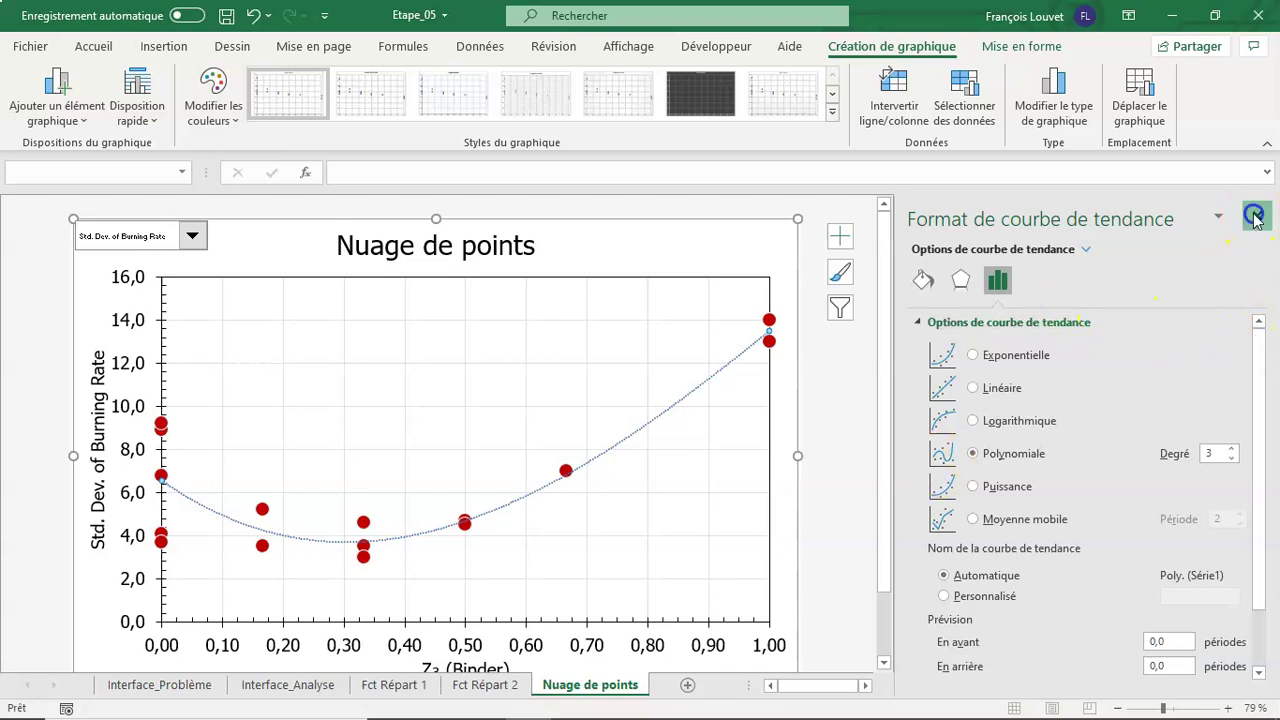
{"action": "left_click", "coordinate": [1255, 216]}
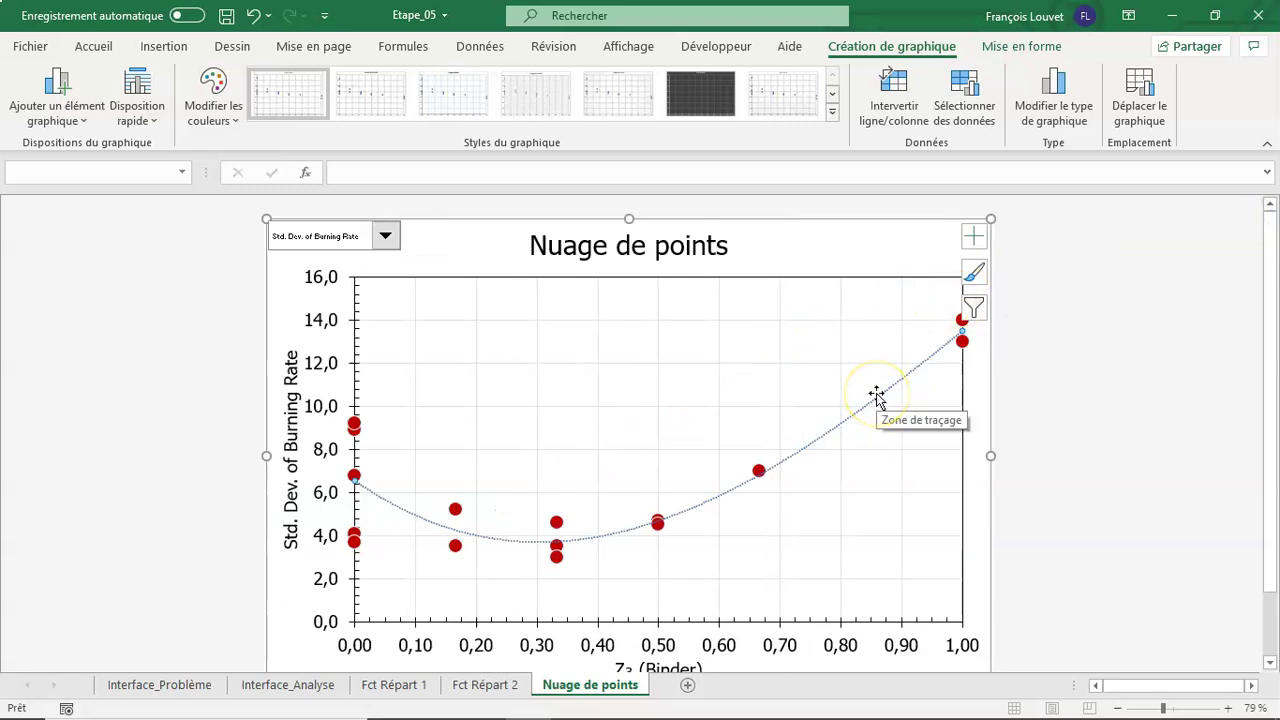
- Copy the Z₃ (Binder) factor dropdown from the Interface_Problème sheet
{"action": "scroll", "coordinate": [815, 592], "scroll_direction": "down", "scroll_amount": 1}
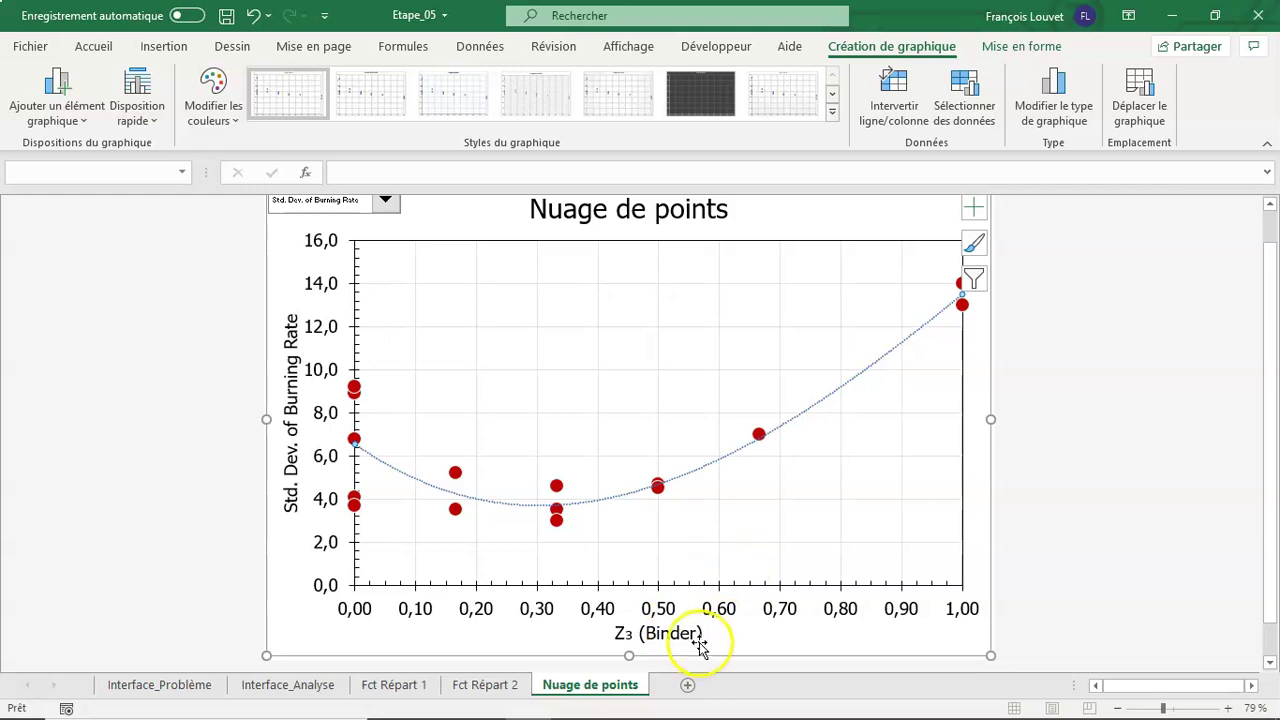
{"action": "left_click", "coordinate": [200, 688]}
{"action": "scroll", "coordinate": [455, 535], "scroll_direction": "down", "scroll_amount": 3}
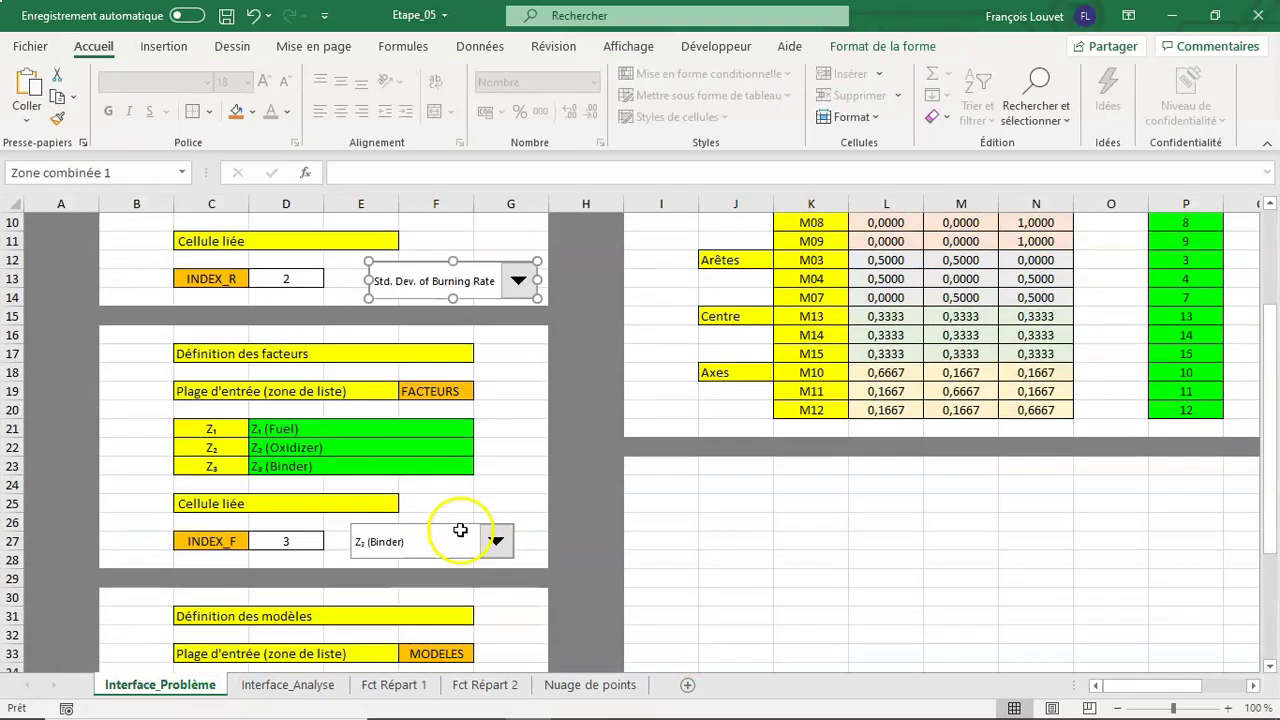
{"action": "right_click", "coordinate": [450, 551]}
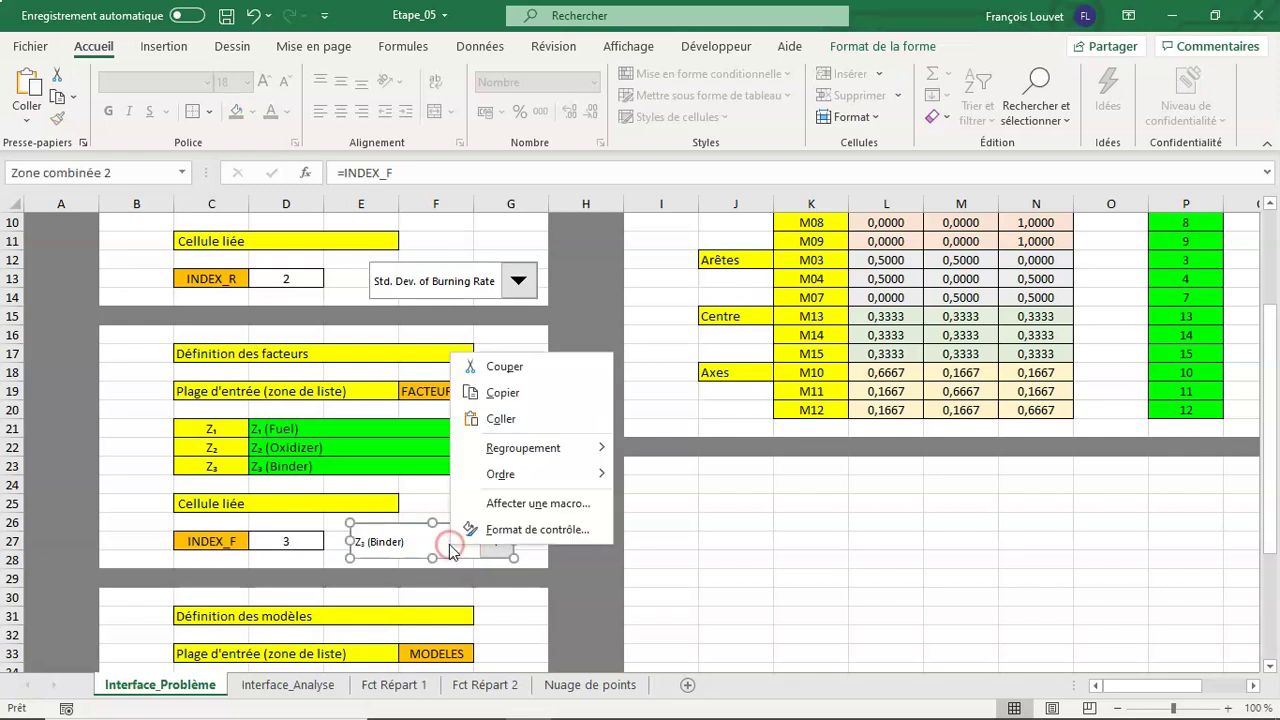
{"action": "left_click", "coordinate": [511, 393]}
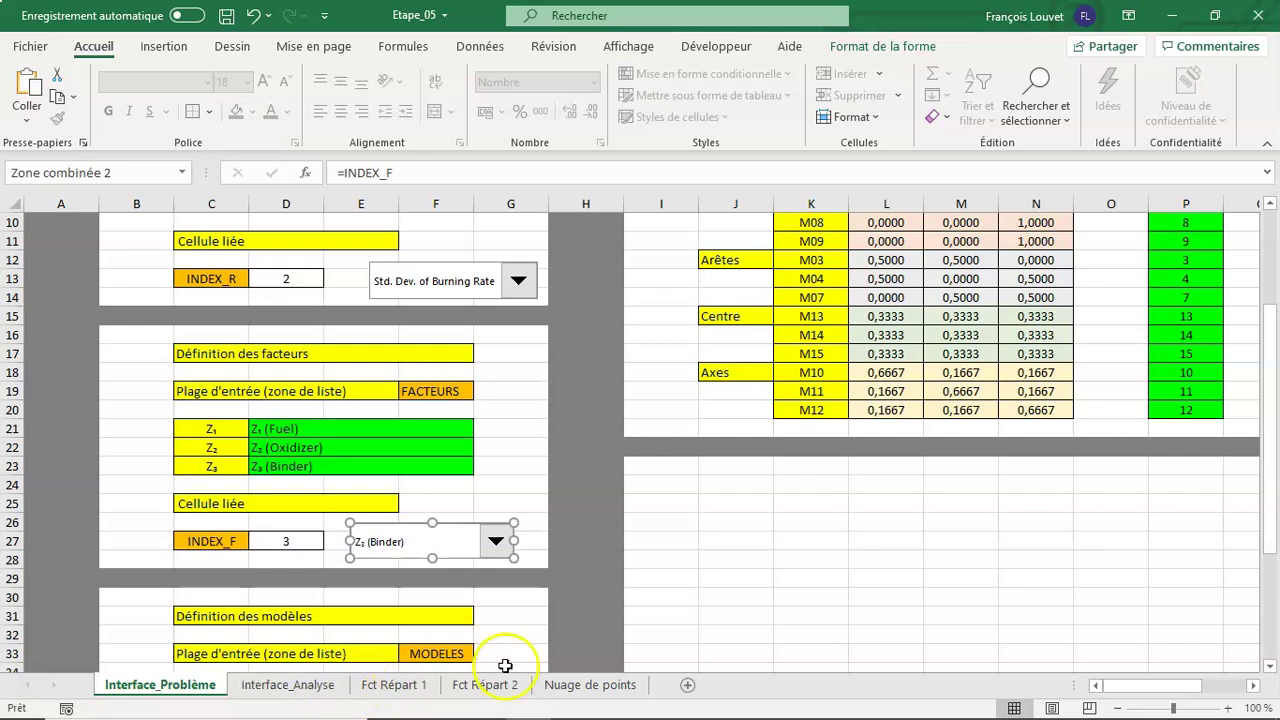
- Paste the dropdown onto the Nuage de points chart and move it to the lower right
{"action": "left_click", "coordinate": [585, 688]}
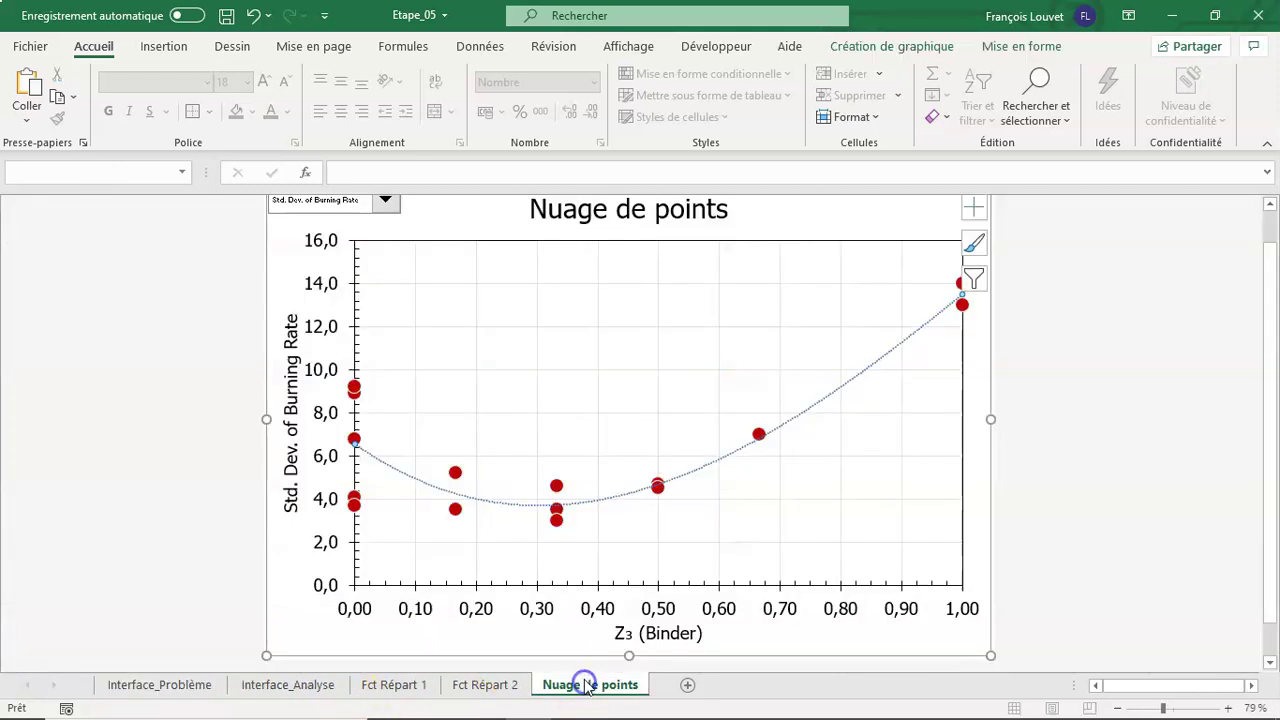
{"action": "left_click", "coordinate": [284, 253]}
{"action": "left_click", "coordinate": [28, 88]}
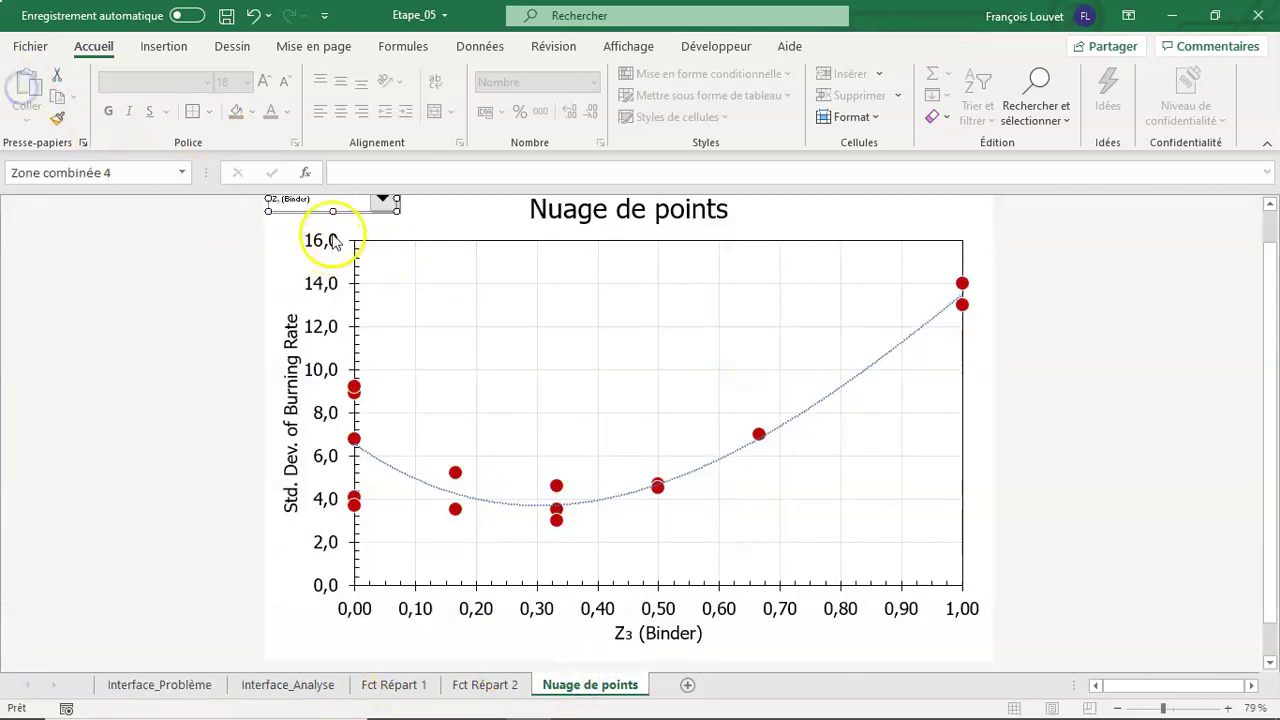
{"action": "left_click_drag", "start_coordinate": [322, 198], "coordinate": [900, 654]}
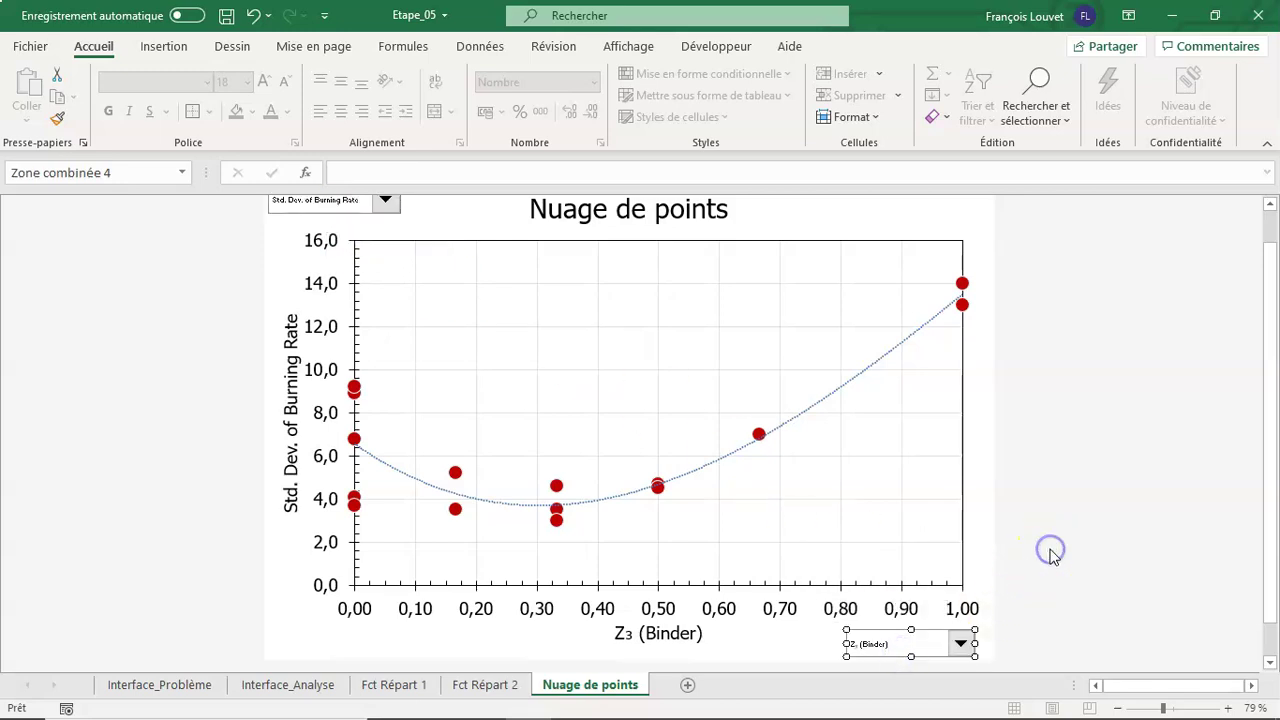
{"action": "left_click", "coordinate": [983, 558]}
- Switch the new factor dropdown to Z₂ (Oxidizer)
{"action": "left_click", "coordinate": [962, 642]}
{"action": "left_click", "coordinate": [940, 663]}
{"action": "left_click", "coordinate": [960, 643]}
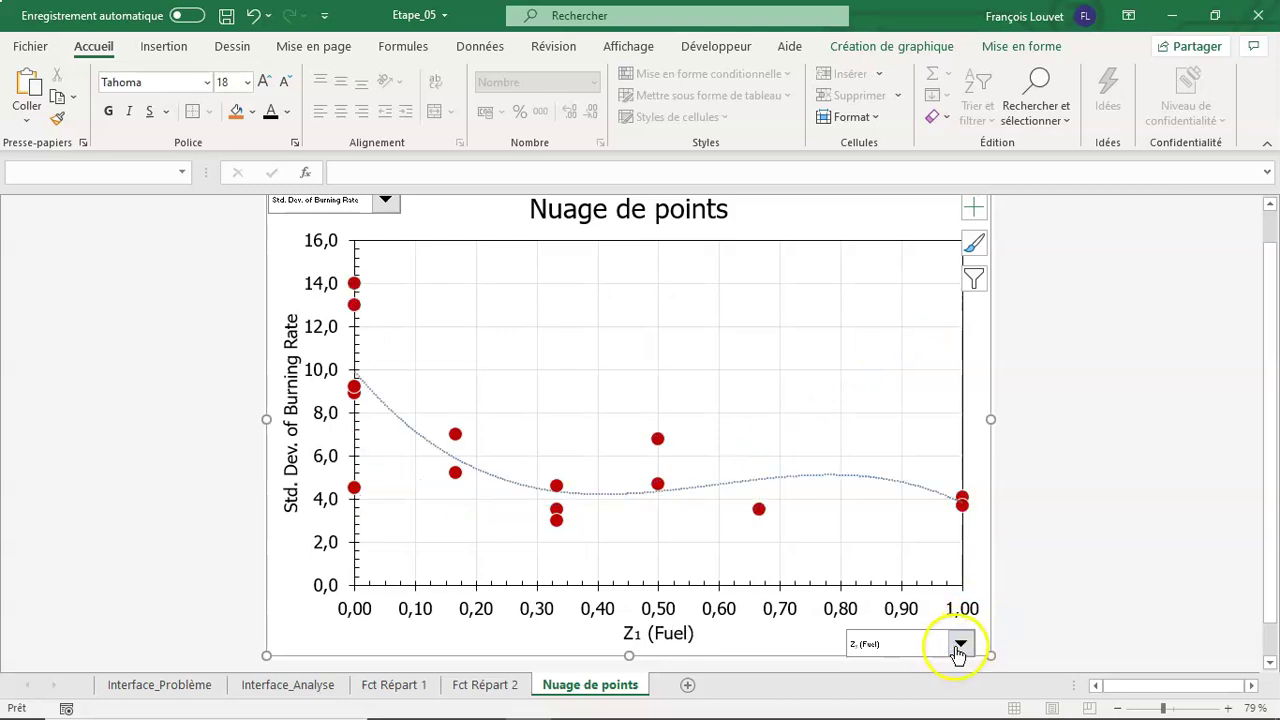
{"action": "left_click", "coordinate": [925, 672]}
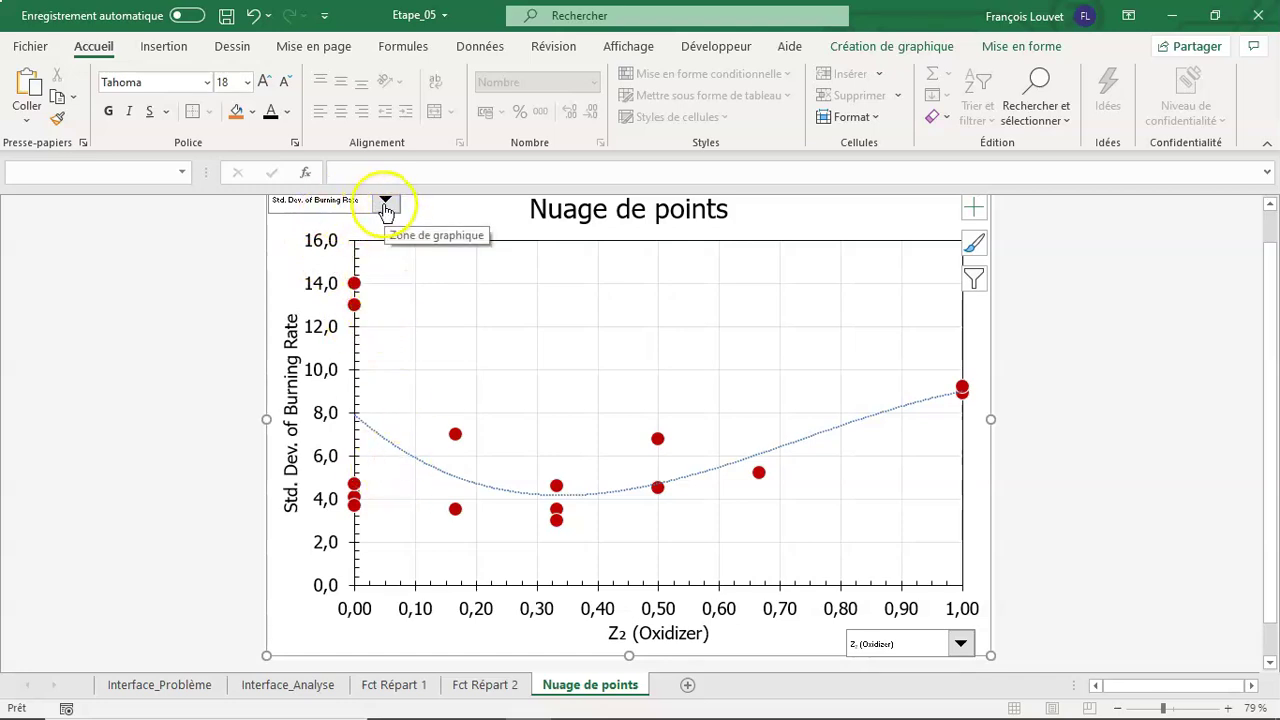
- Change the trendline to a linear fit in Format de la courbe de tendance
{"action": "right_click", "coordinate": [429, 466]}
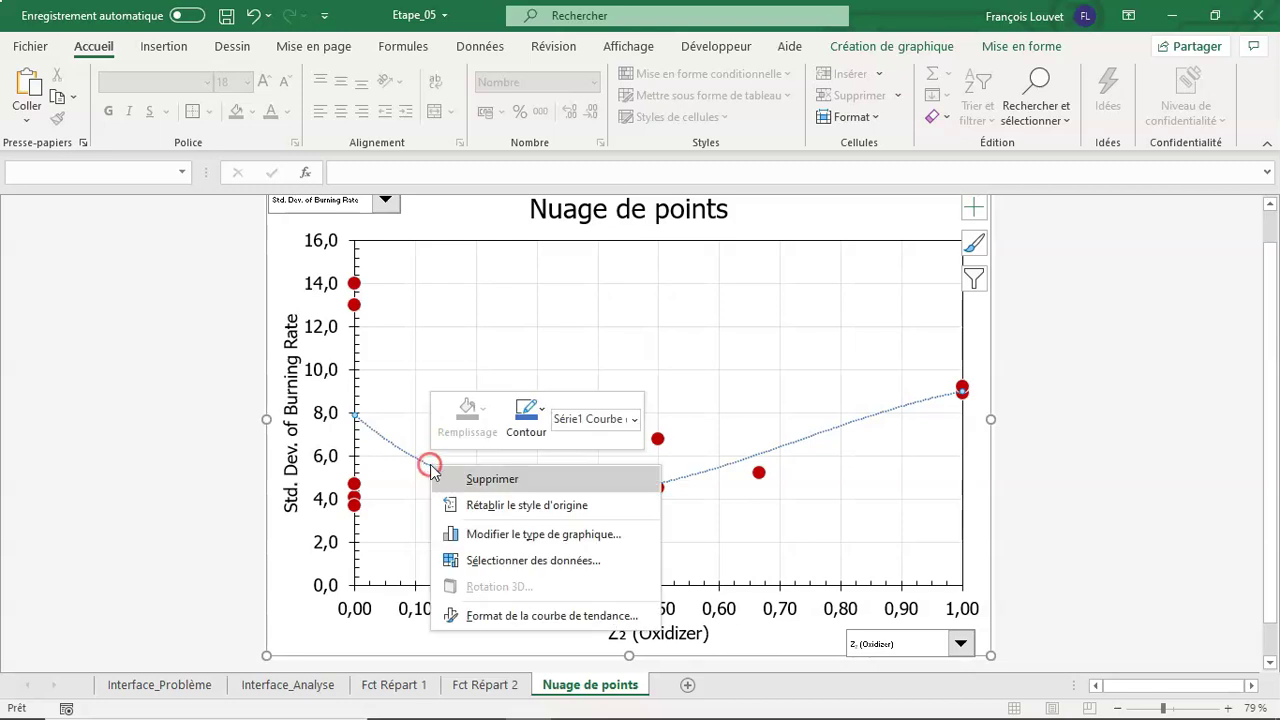
{"action": "left_click", "coordinate": [406, 453]}
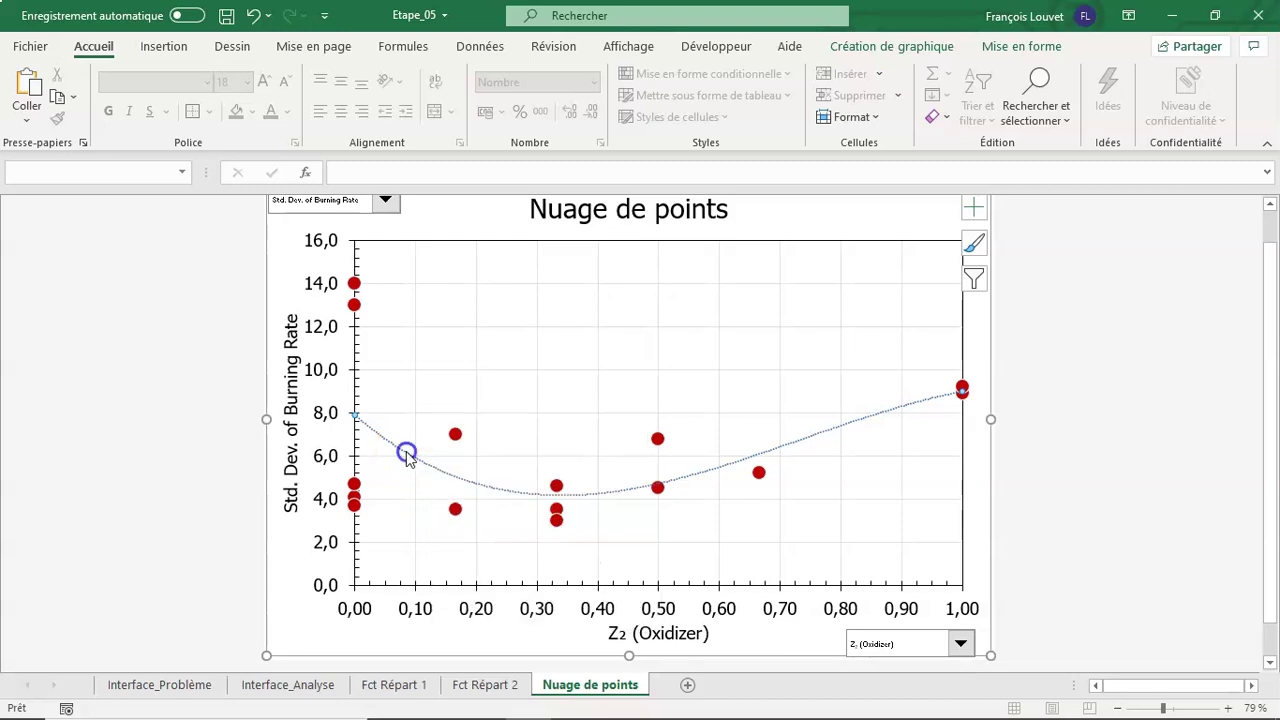
{"action": "right_click", "coordinate": [403, 456]}
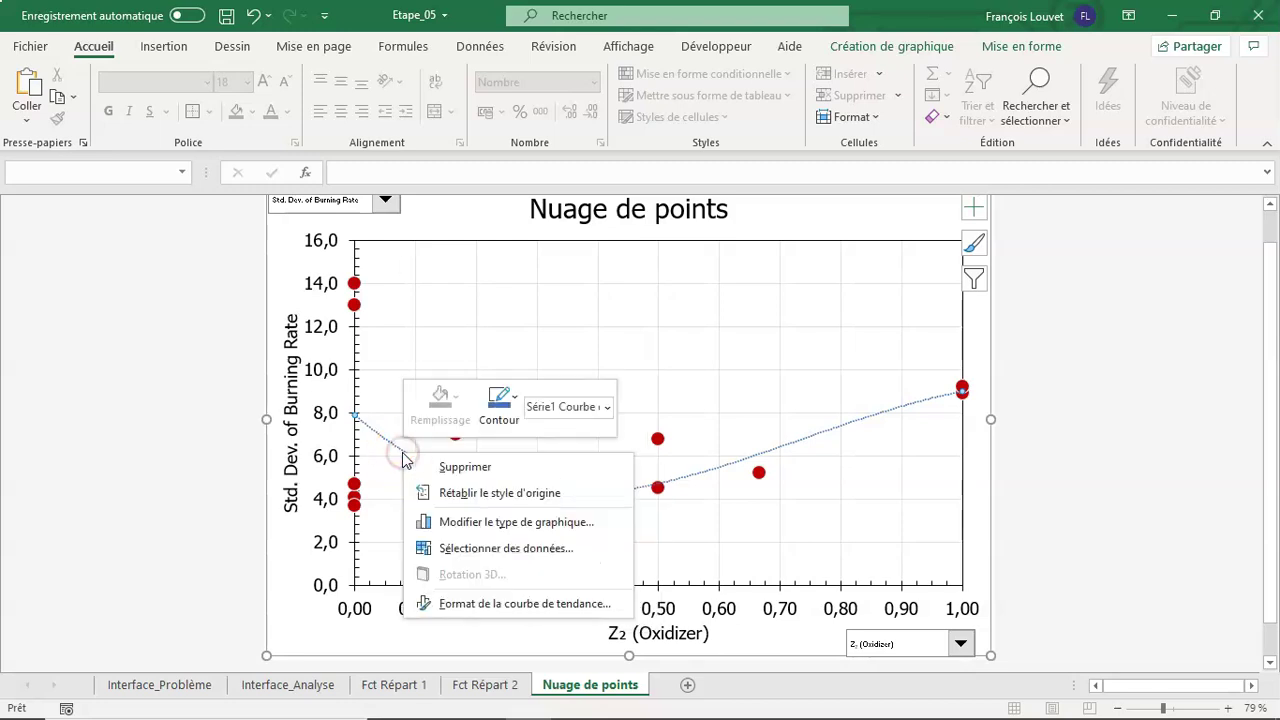
{"action": "left_click", "coordinate": [503, 603]}
{"action": "left_click", "coordinate": [993, 390]}
{"action": "left_click", "coordinate": [851, 526]}
{"action": "left_click", "coordinate": [822, 562]}
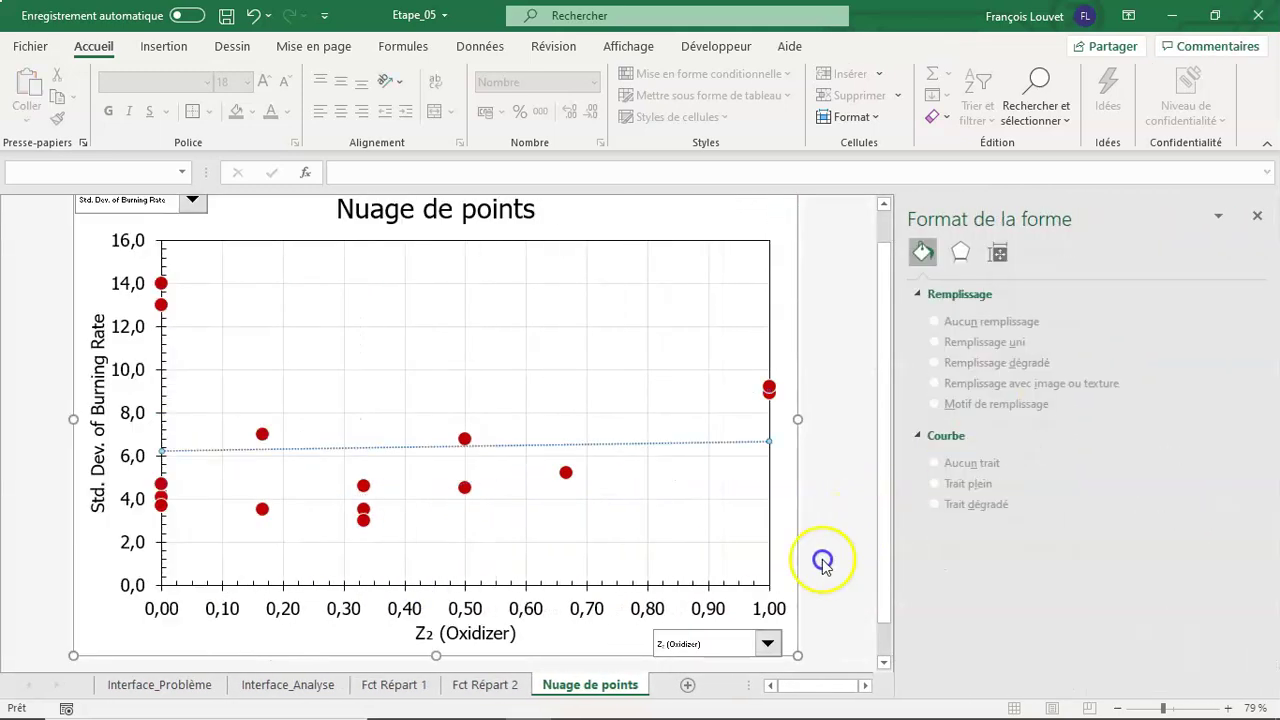
- Set the chart dropdowns to Burning Rate as response and Z₃ (Binder) as factor
{"action": "left_click", "coordinate": [190, 202]}
{"action": "left_click", "coordinate": [185, 219]}
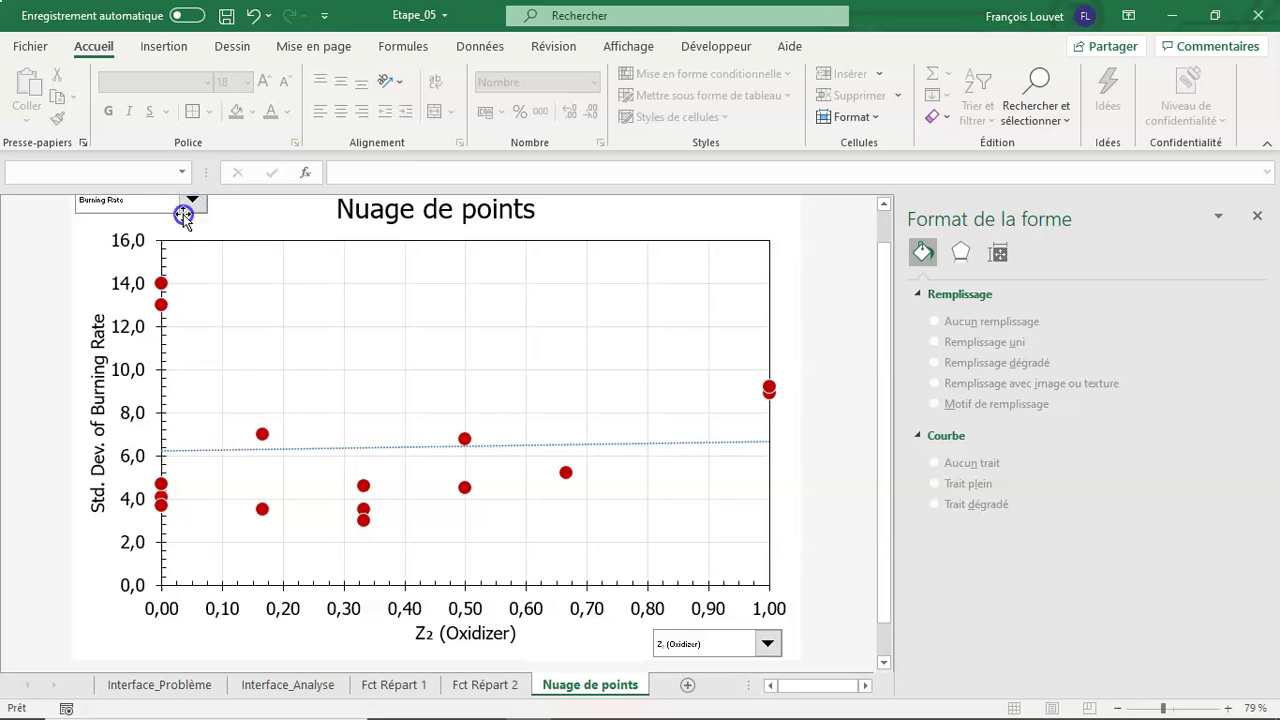
{"action": "left_click", "coordinate": [770, 641]}
{"action": "left_click", "coordinate": [735, 663]}
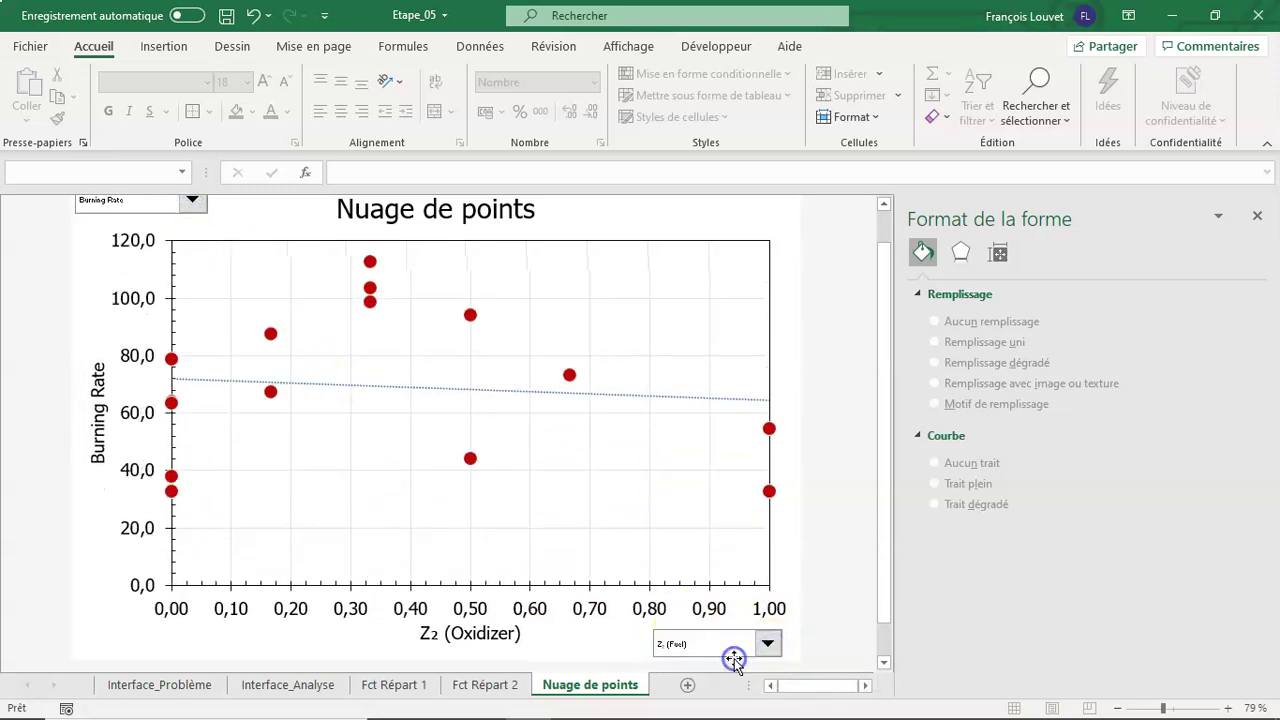
{"action": "left_click", "coordinate": [768, 645]}
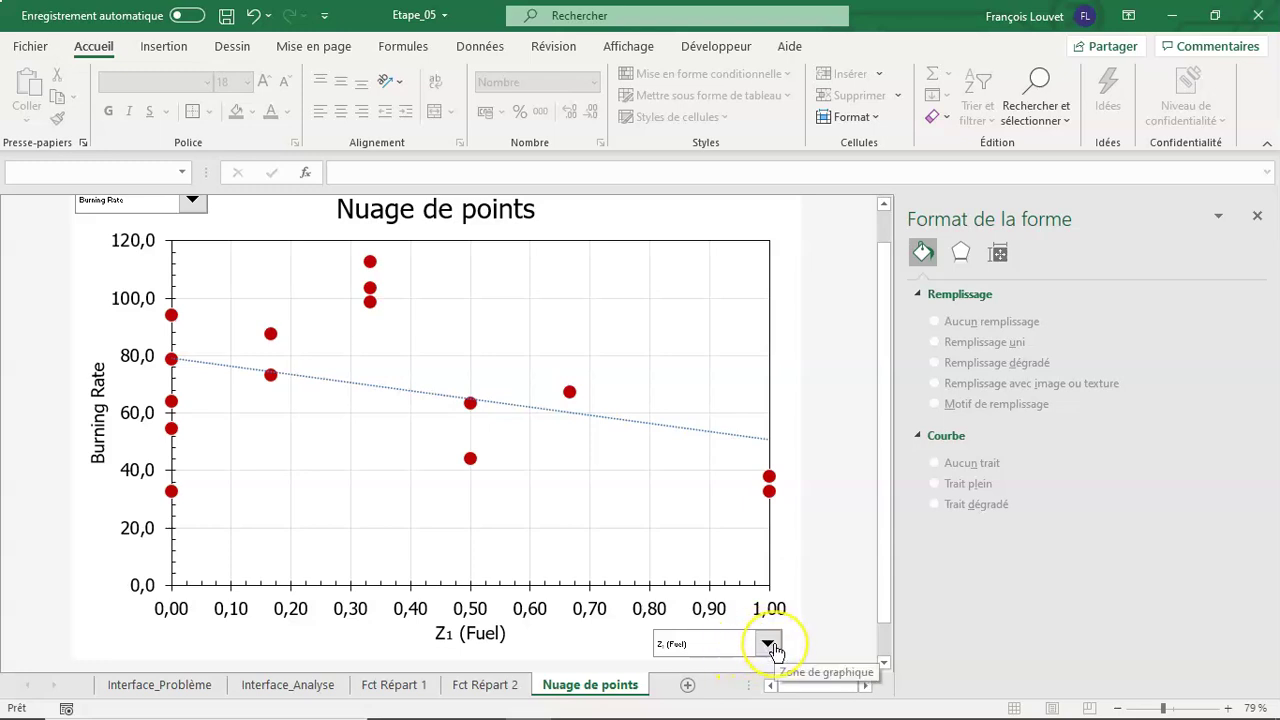
{"action": "left_click", "coordinate": [770, 645]}
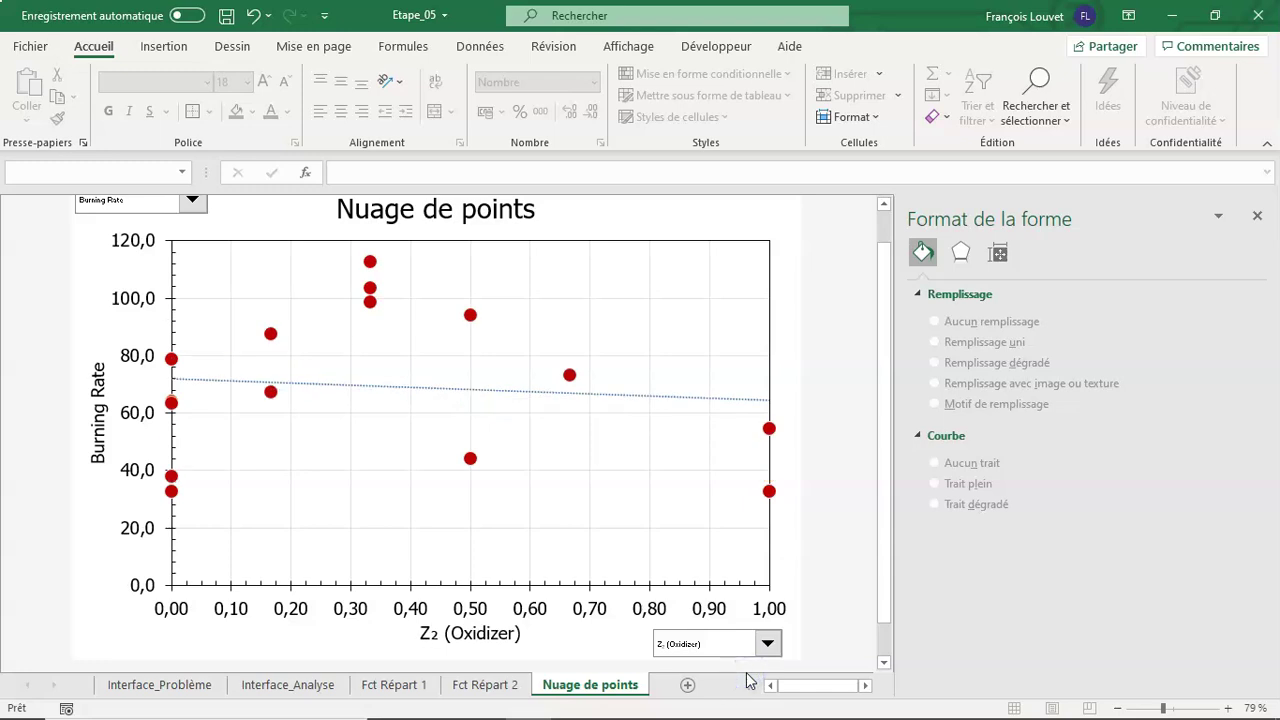
{"action": "left_click", "coordinate": [767, 643]}
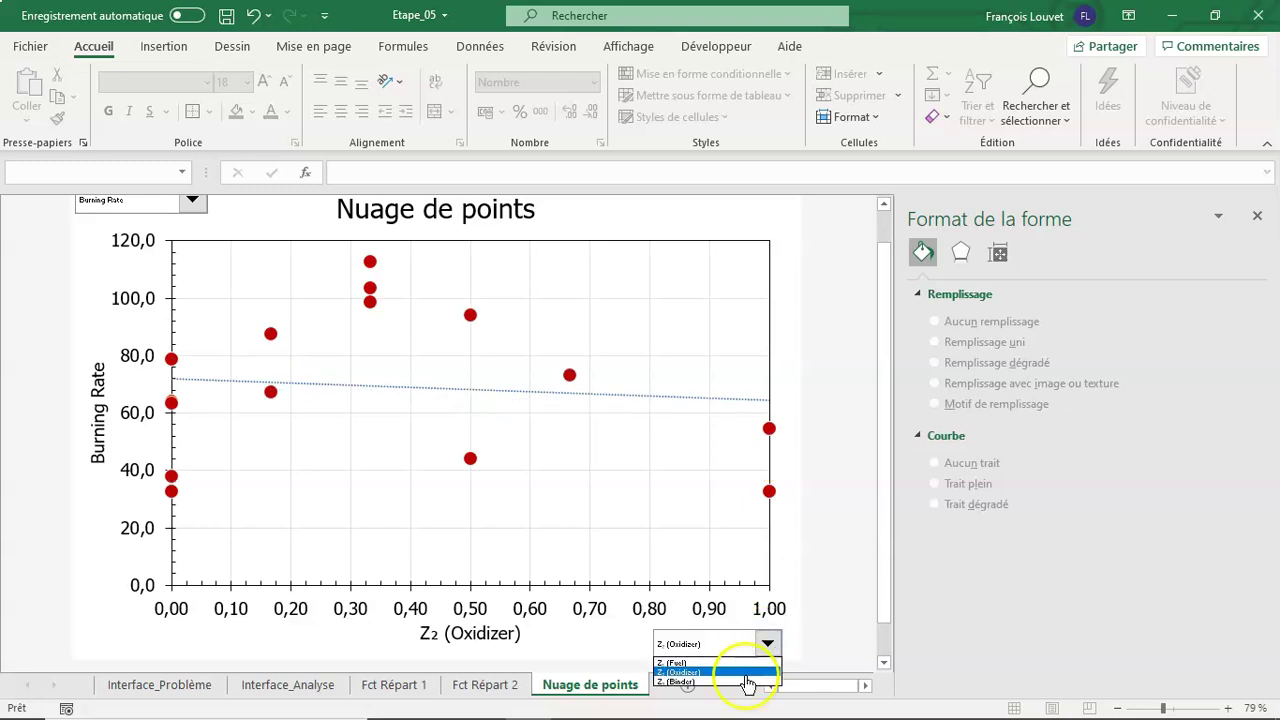
{"action": "left_click", "coordinate": [749, 681]}
{"action": "left_click", "coordinate": [746, 683]}
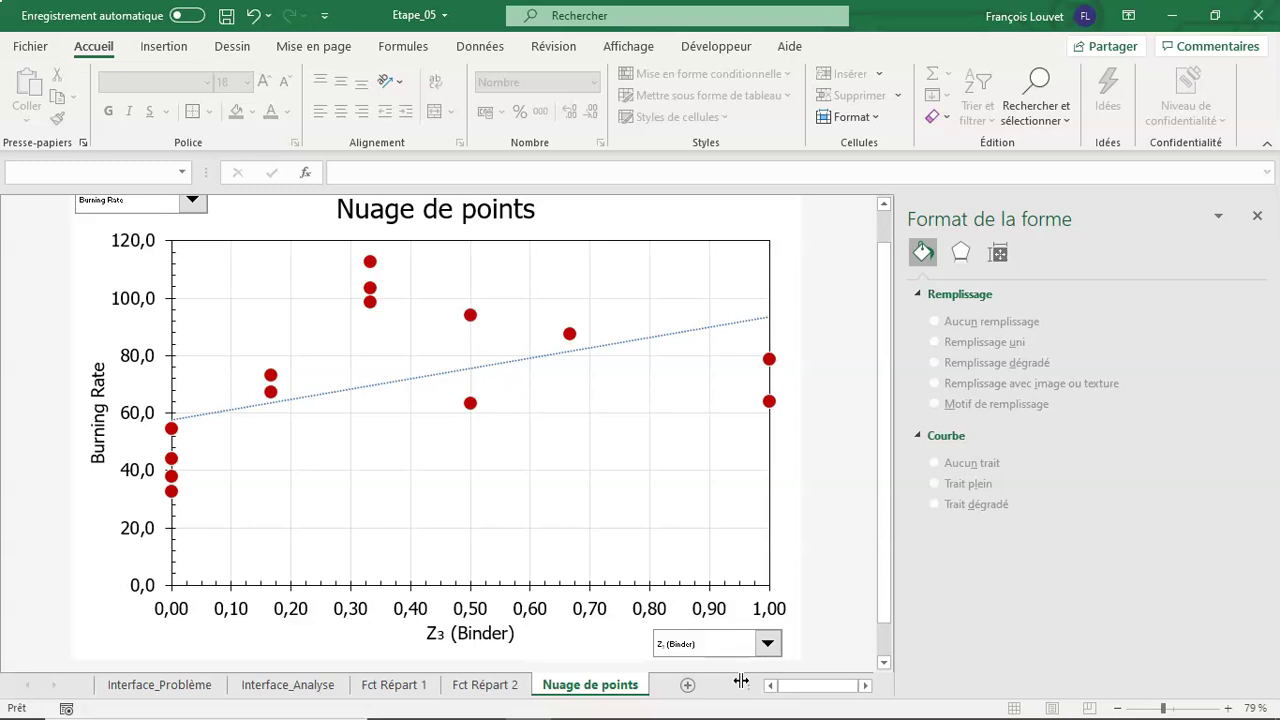
- Change the trendline type to polynomial
{"action": "left_click", "coordinate": [670, 342]}
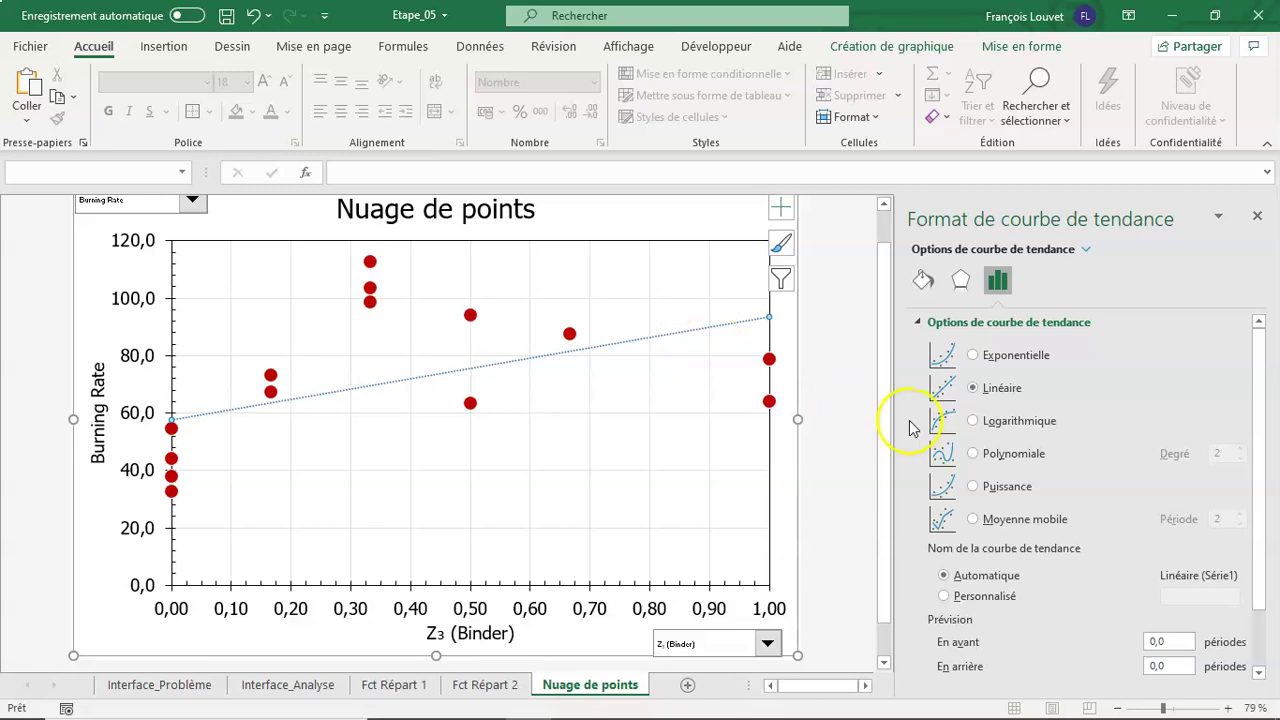
{"action": "left_click", "coordinate": [970, 453]}
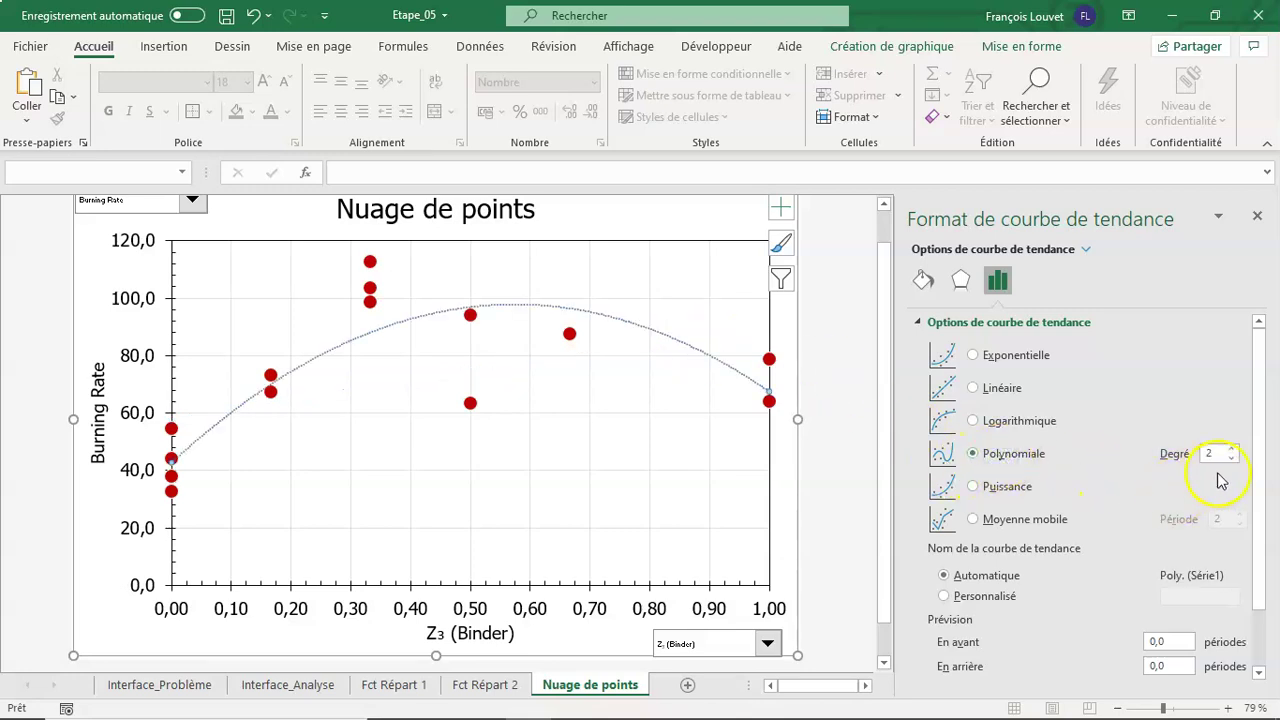
{"action": "left_click", "coordinate": [866, 457]}
{"action": "left_click", "coordinate": [797, 449]}
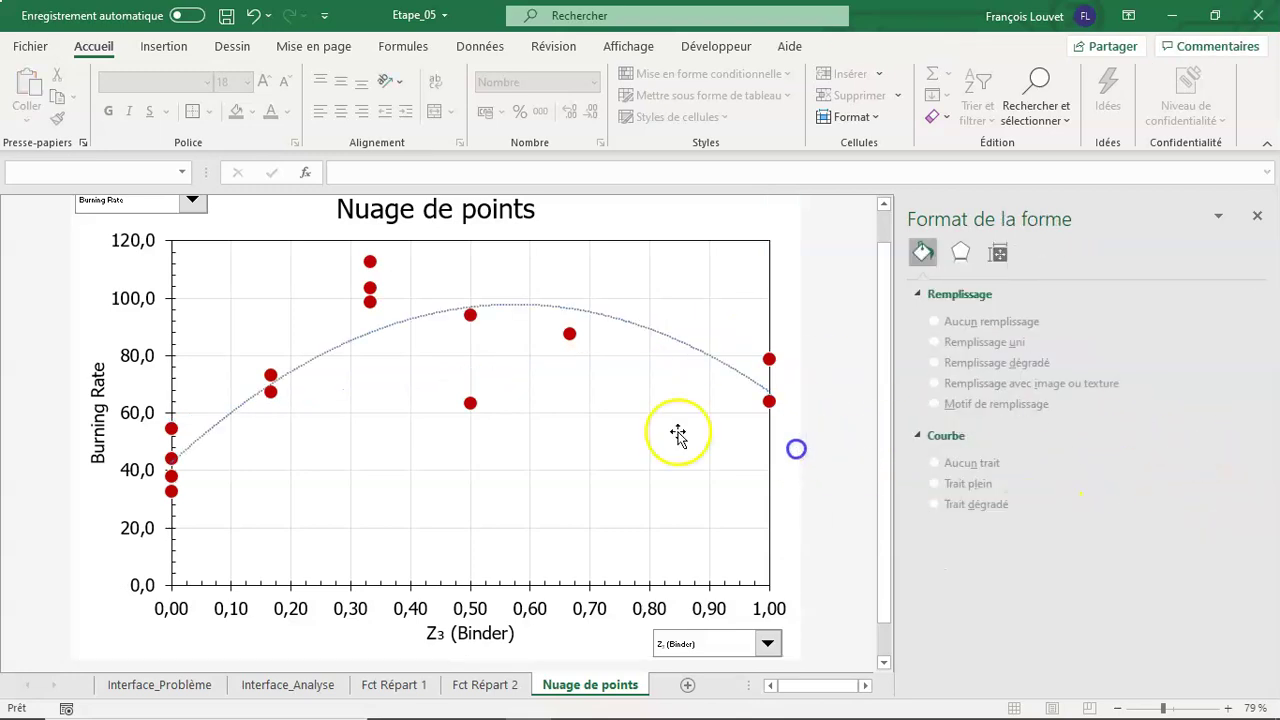
- Test factors Z₁, Z₂ and Z₃ (Binder), then set the response back to Std. Dev. of Burning Rate
{"action": "left_click", "coordinate": [193, 205]}
{"action": "left_click", "coordinate": [177, 216]}
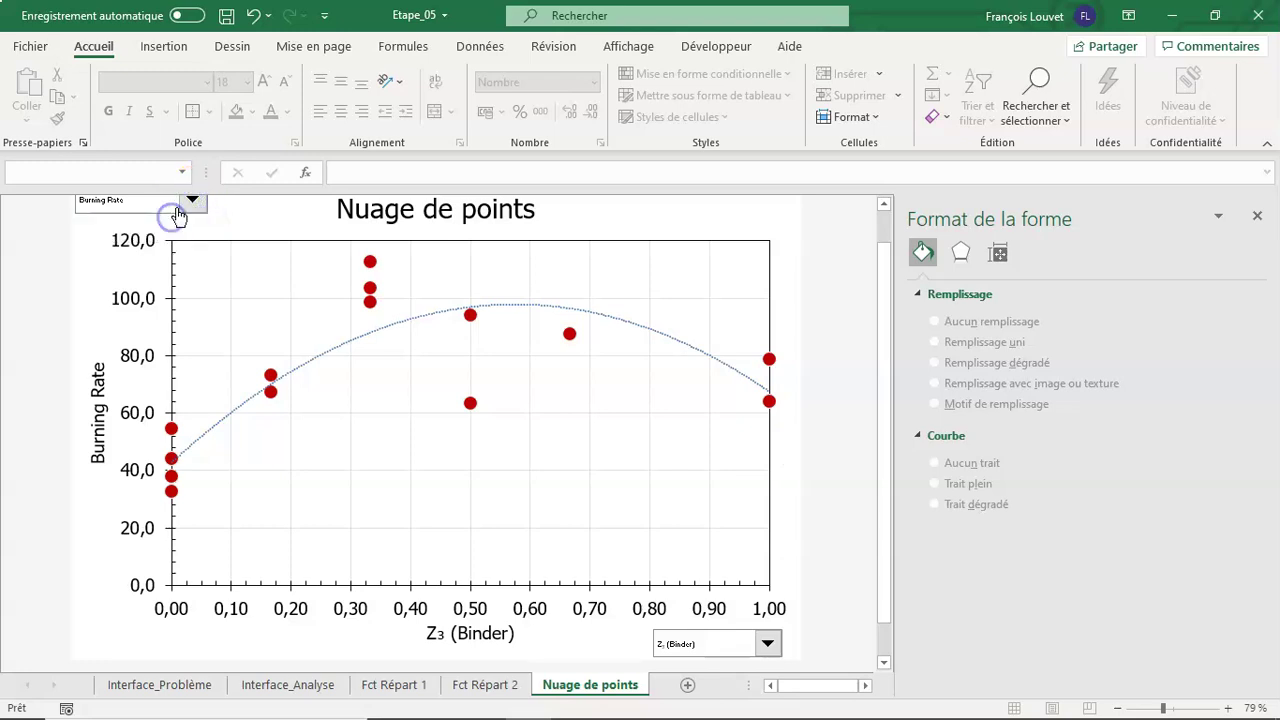
{"action": "left_click", "coordinate": [766, 640]}
{"action": "left_click", "coordinate": [738, 664]}
{"action": "left_click", "coordinate": [767, 643]}
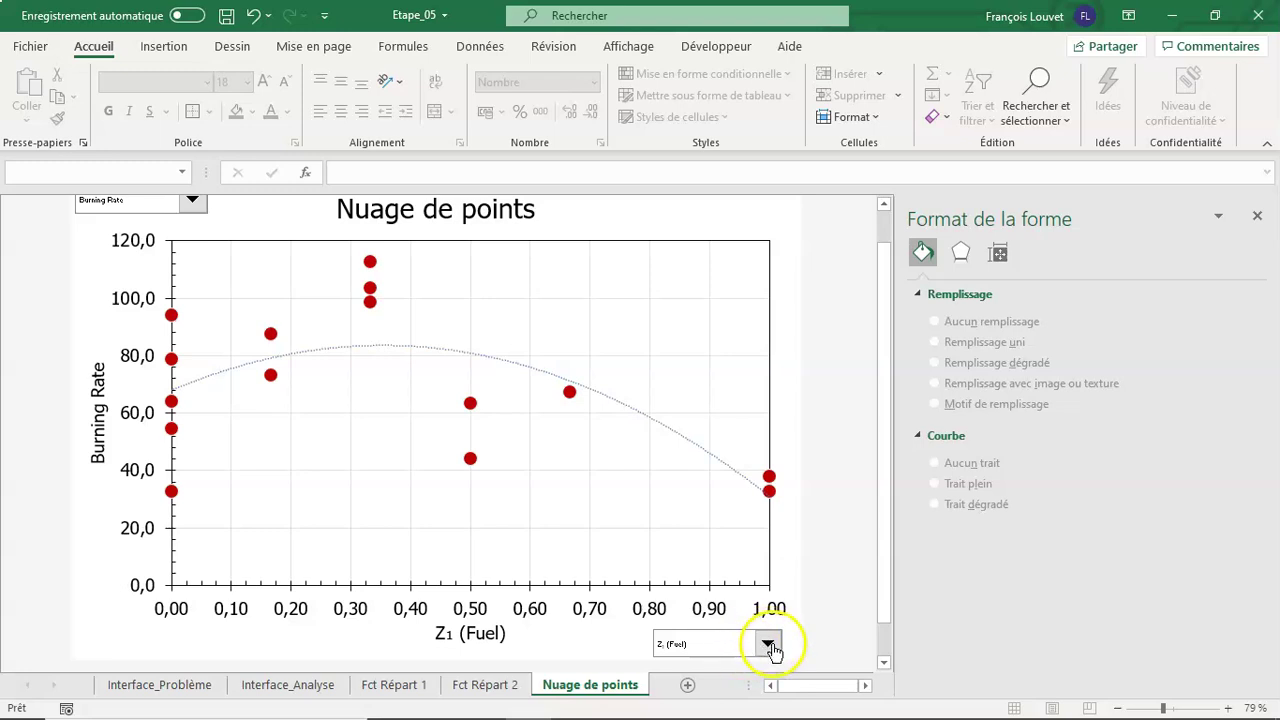
{"action": "left_click", "coordinate": [735, 672]}
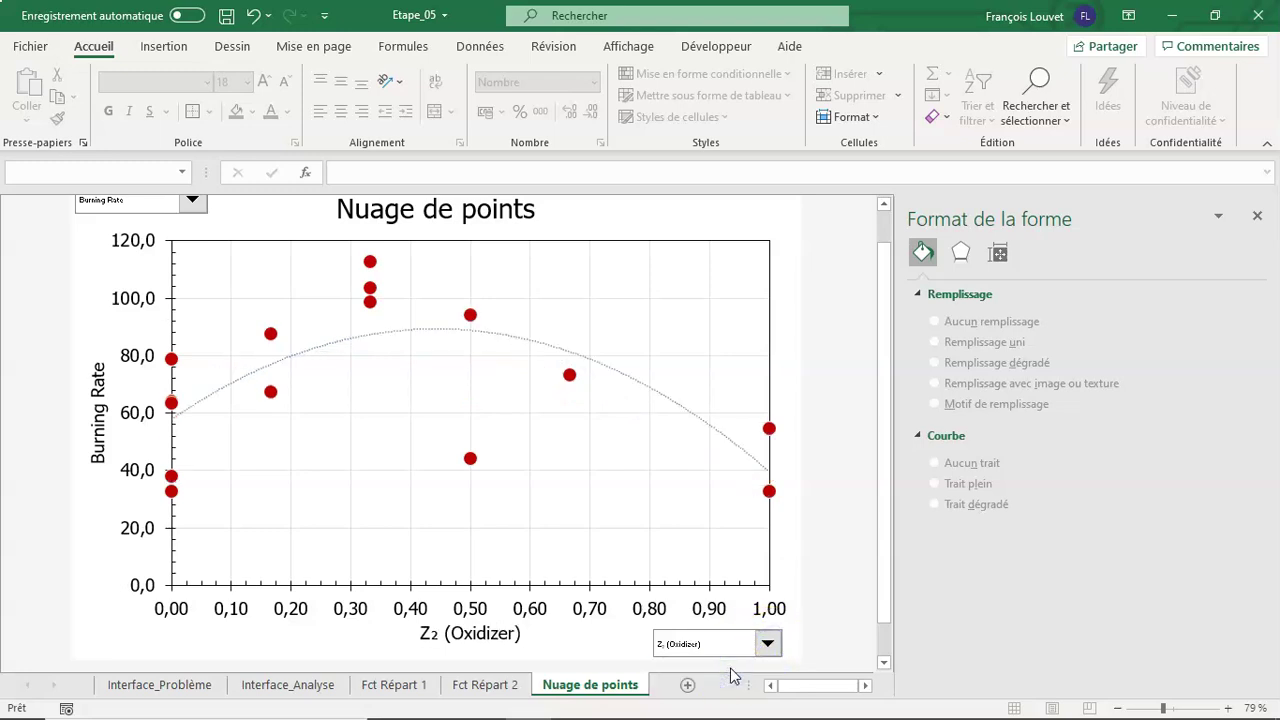
{"action": "left_click", "coordinate": [766, 643]}
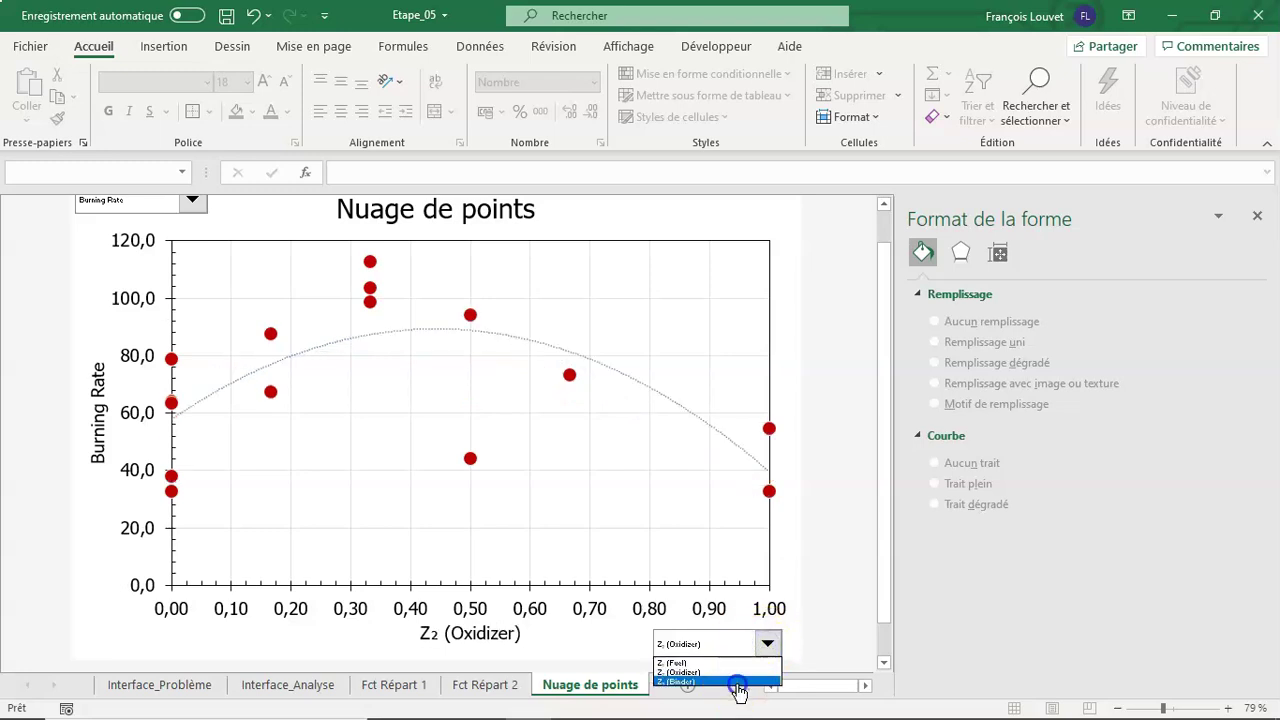
{"action": "left_click", "coordinate": [737, 682]}
{"action": "left_click", "coordinate": [188, 201]}
{"action": "left_click", "coordinate": [172, 229]}
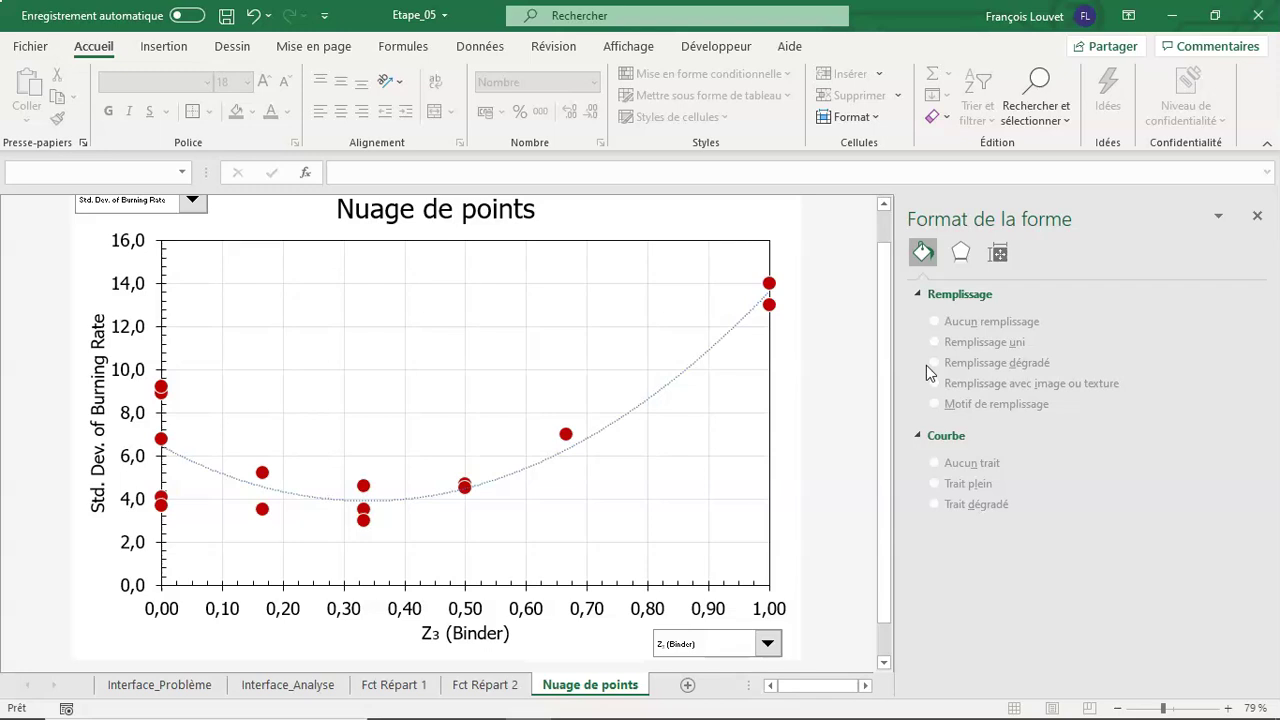
- Close the Format de la forme pane, leaving just the scatter chart visible
{"action": "left_click", "coordinate": [1257, 215]}
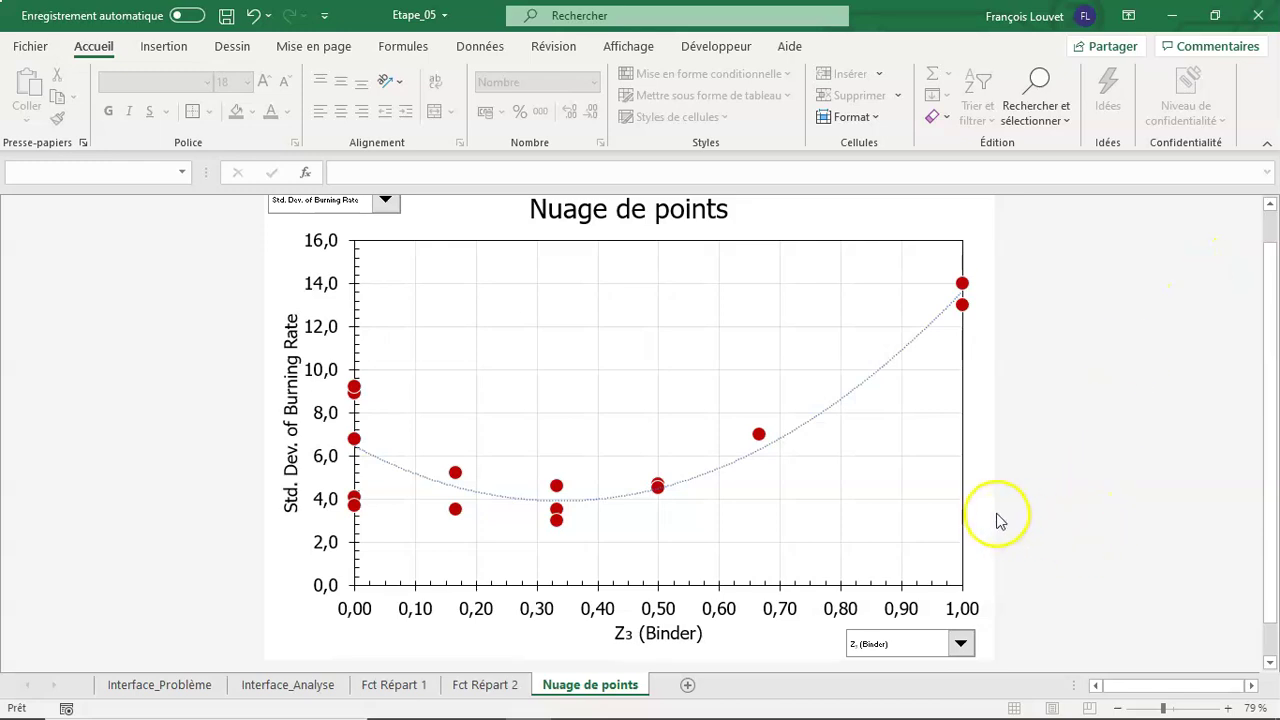
{"action": "left_click", "coordinate": [1080, 495]}
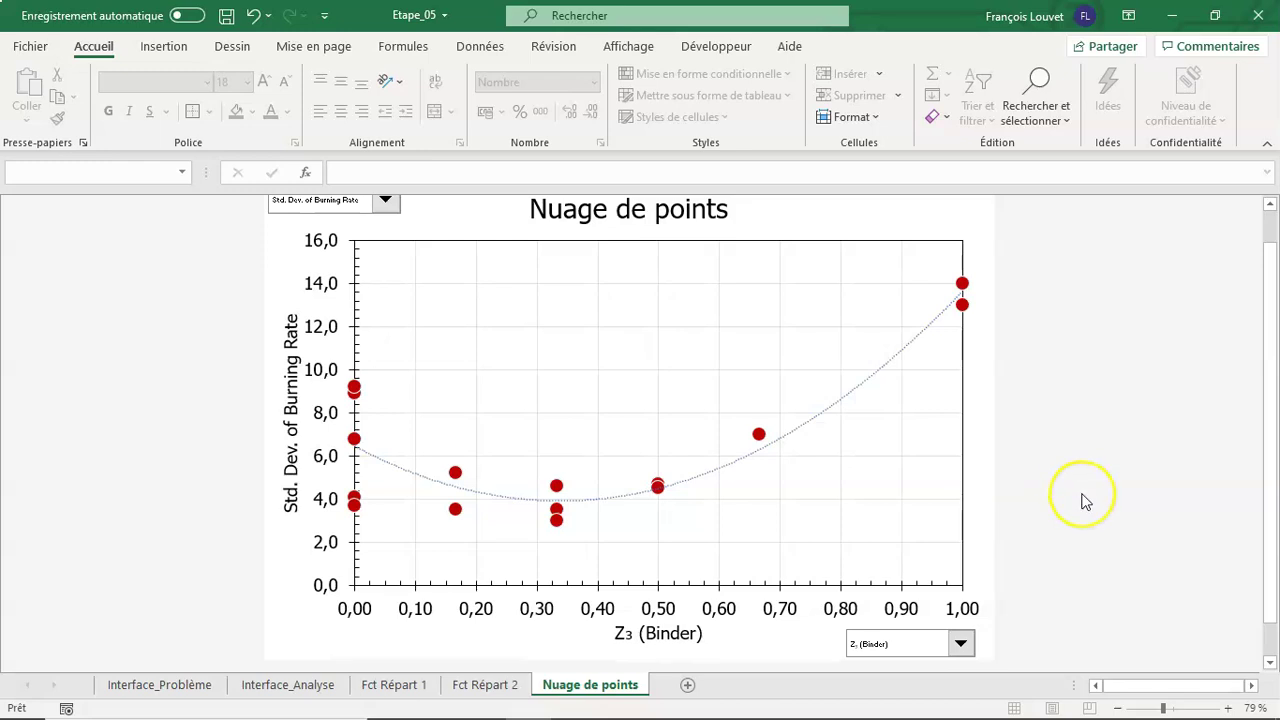